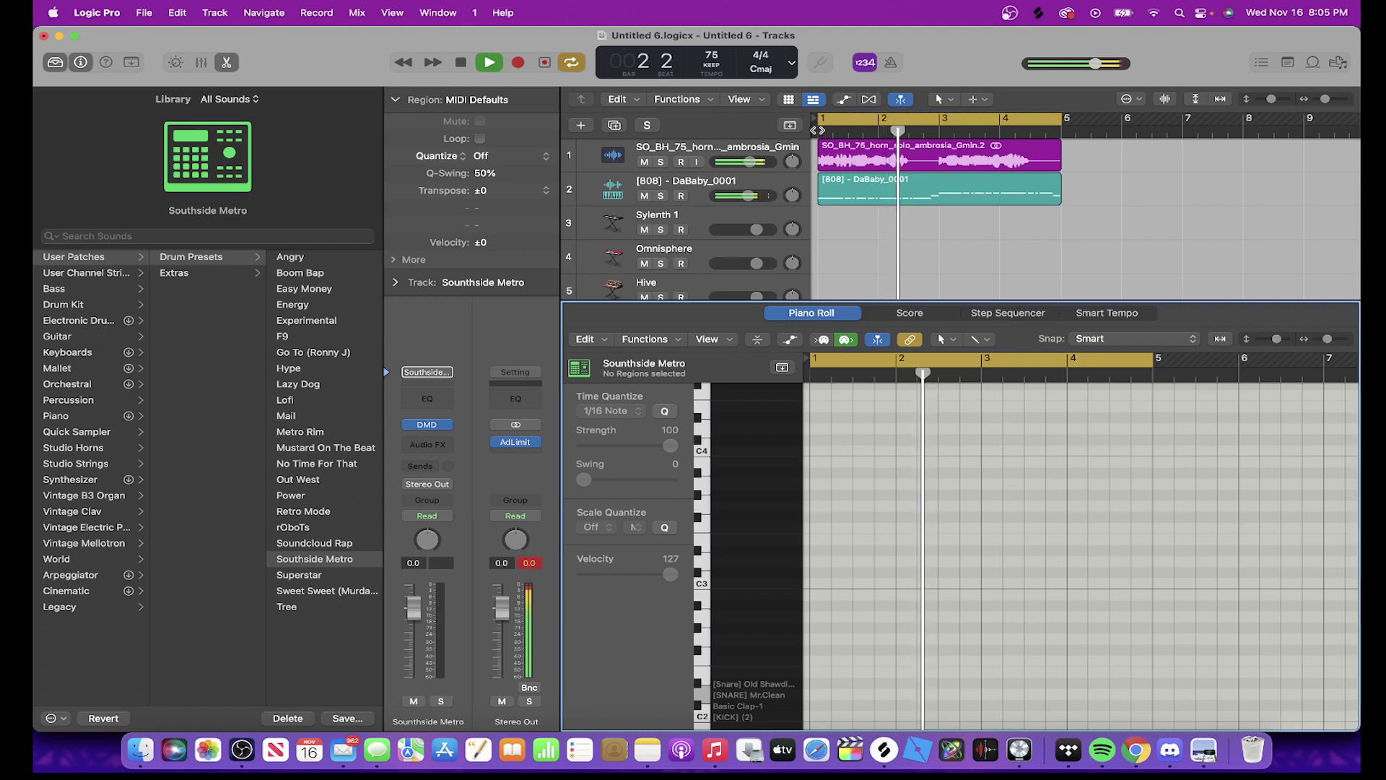
In the Step Sequencer, place Basic Clap-1 hits on steps 5 and 13 of the Sounthside Metro pattern
{"action": "left_click", "coordinate": [823, 124]}
{"action": "left_click", "coordinate": [1010, 314]}
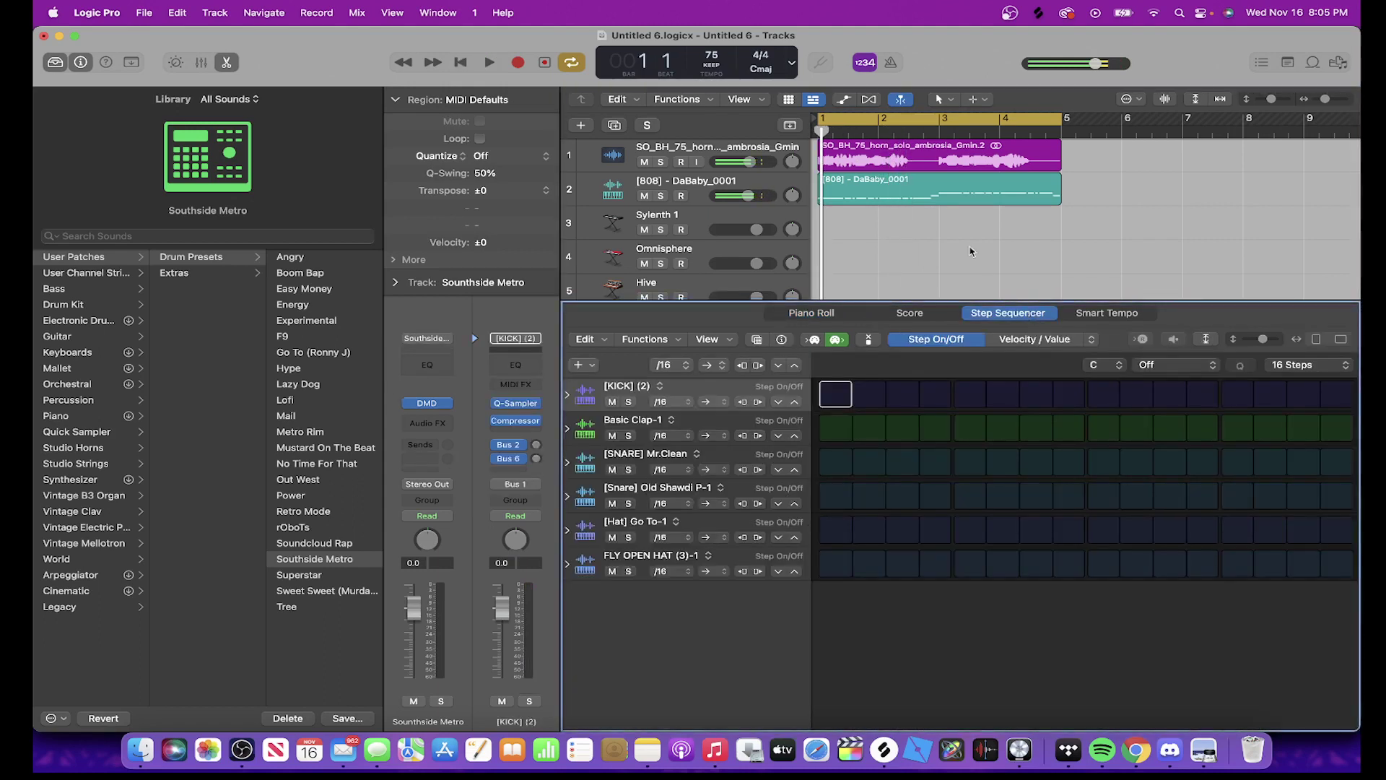
{"action": "key", "text": "space"}
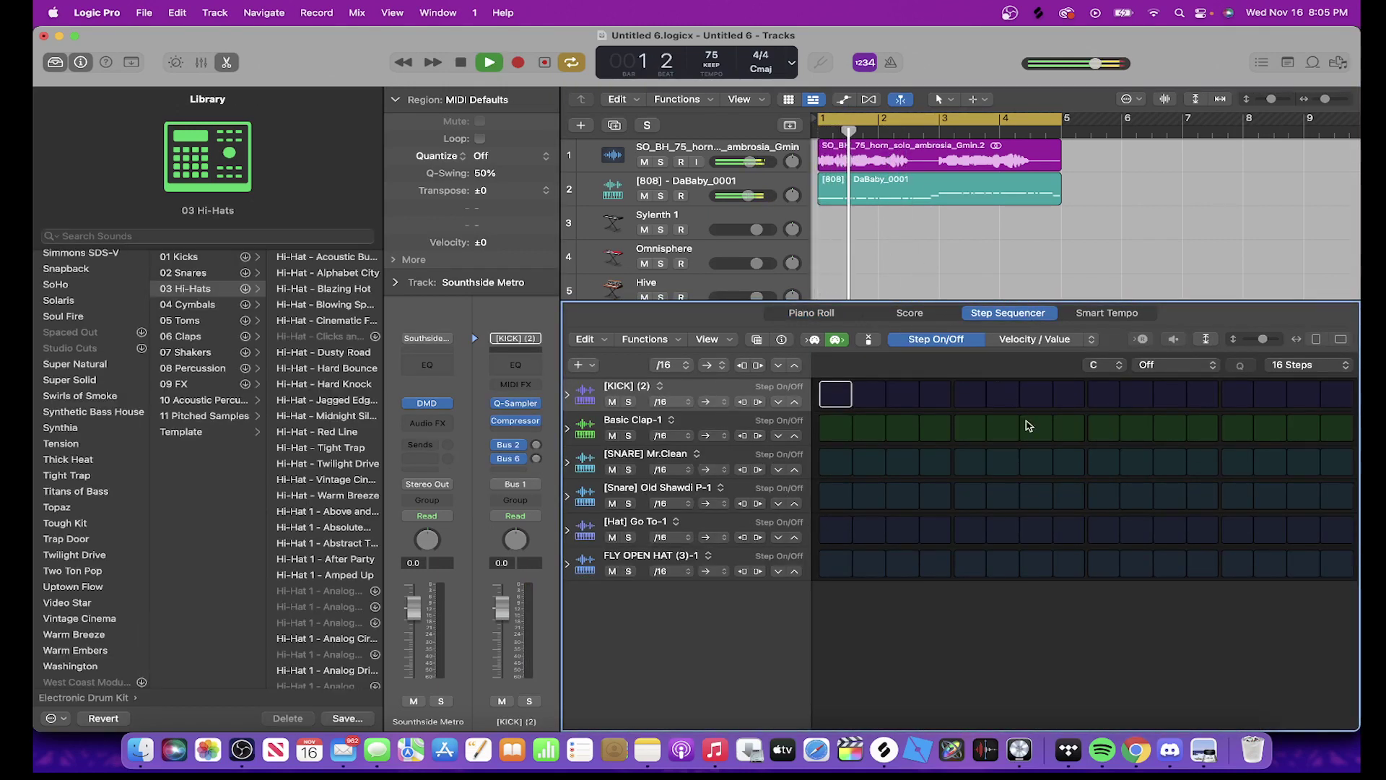
{"action": "left_click", "coordinate": [1103, 427]}
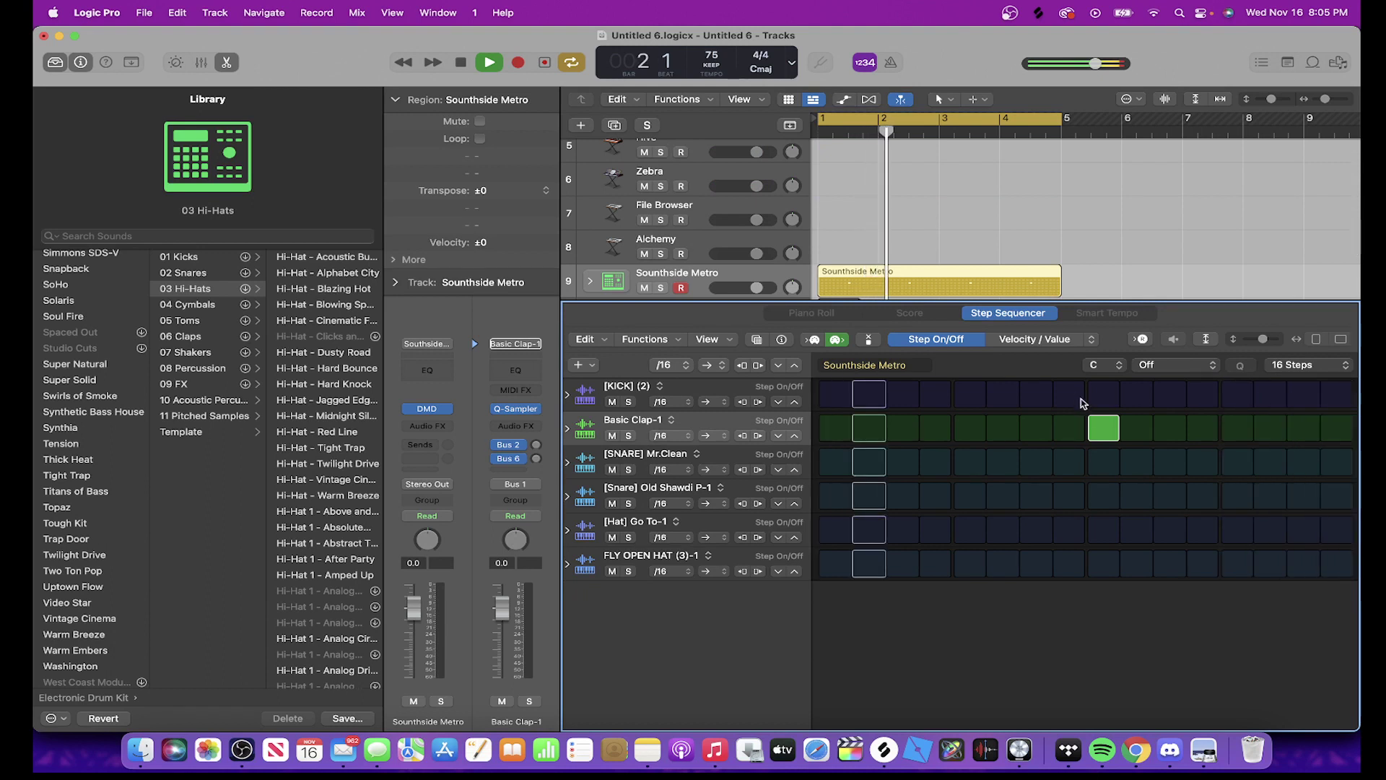
{"action": "left_click", "coordinate": [1103, 428]}
{"action": "left_click", "coordinate": [970, 427]}
{"action": "left_click", "coordinate": [1269, 427]}
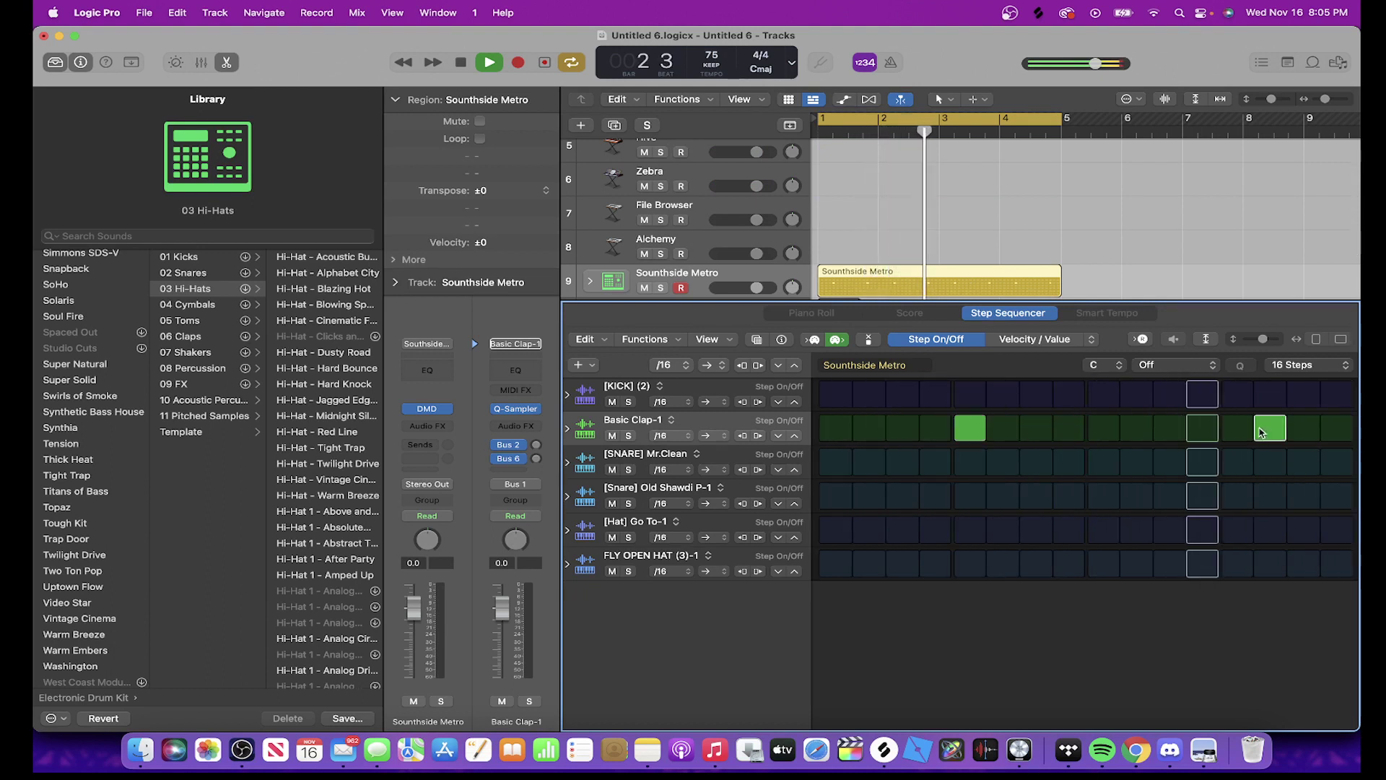
{"action": "left_click", "coordinate": [1237, 428]}
{"action": "left_click", "coordinate": [1269, 427]}
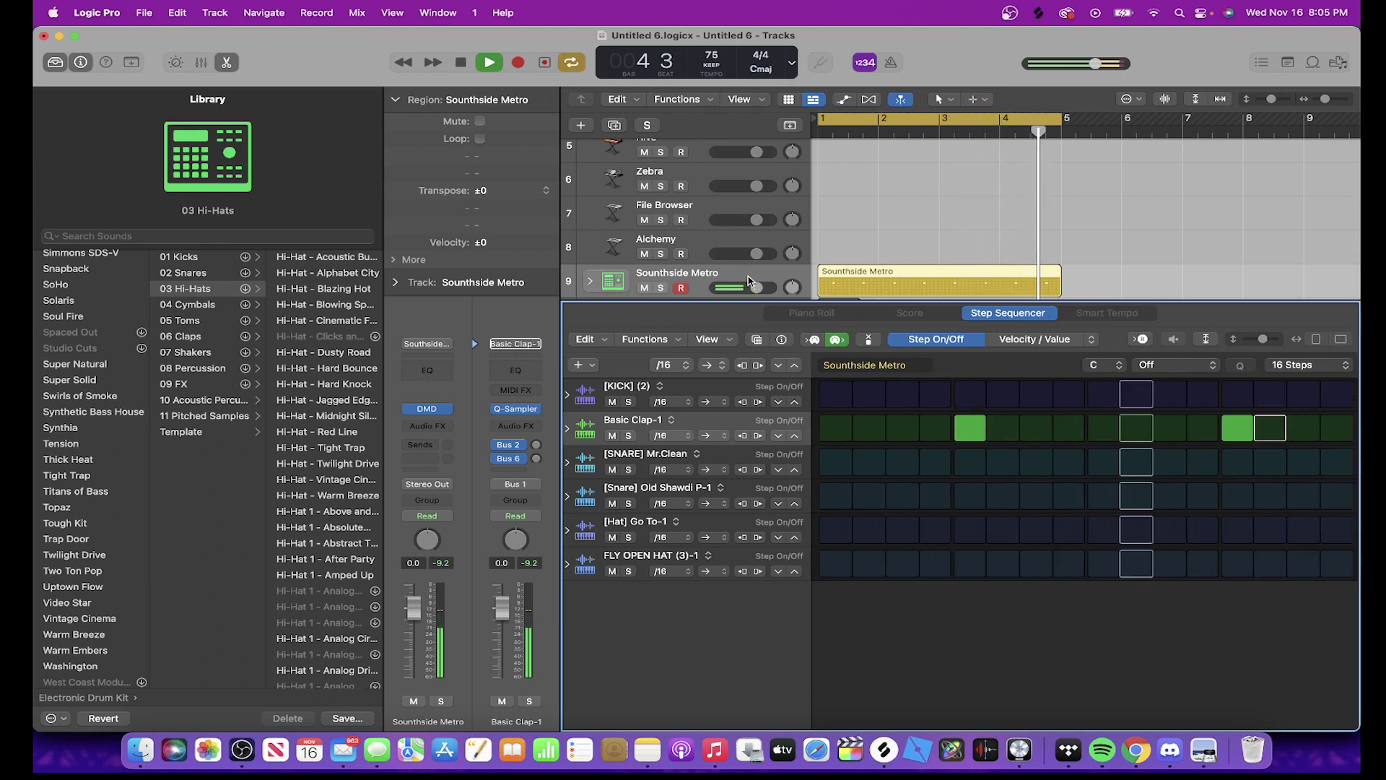
Fill all 16 steps of the [Hat] Go To-1 row with hi-hat hits
{"action": "scroll", "coordinate": [721, 217], "scroll_direction": "down", "scroll_amount": 3}
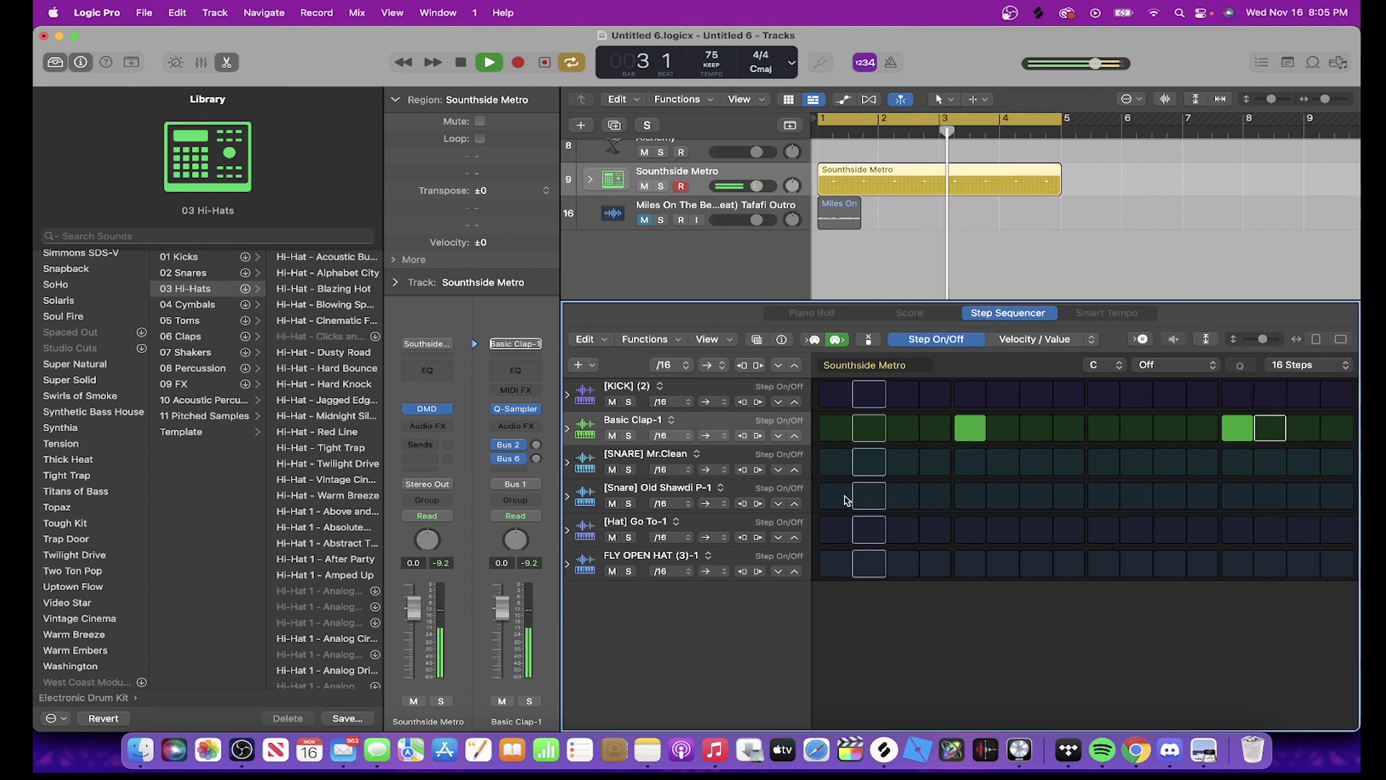
{"action": "left_click_drag", "start_coordinate": [838, 531], "coordinate": [1340, 531]}
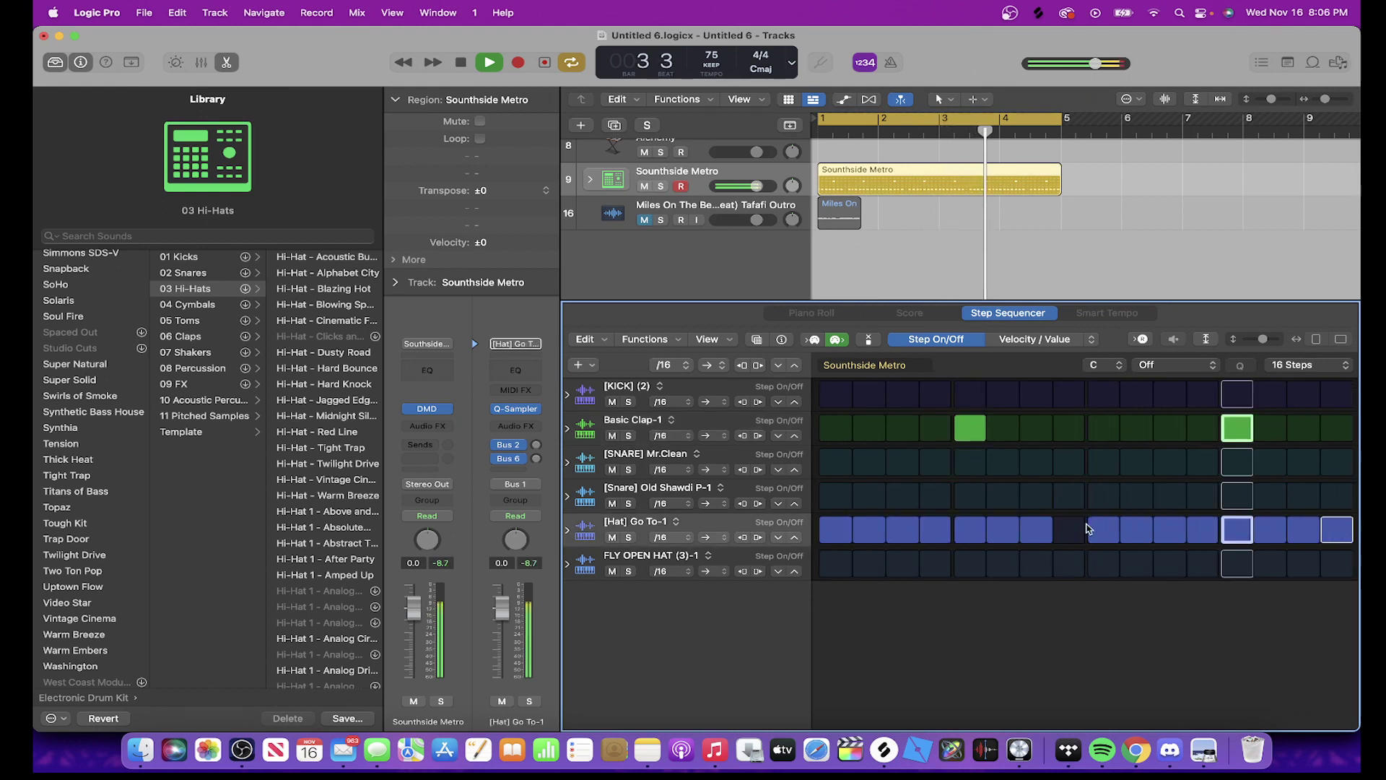
{"action": "left_click", "coordinate": [1071, 530]}
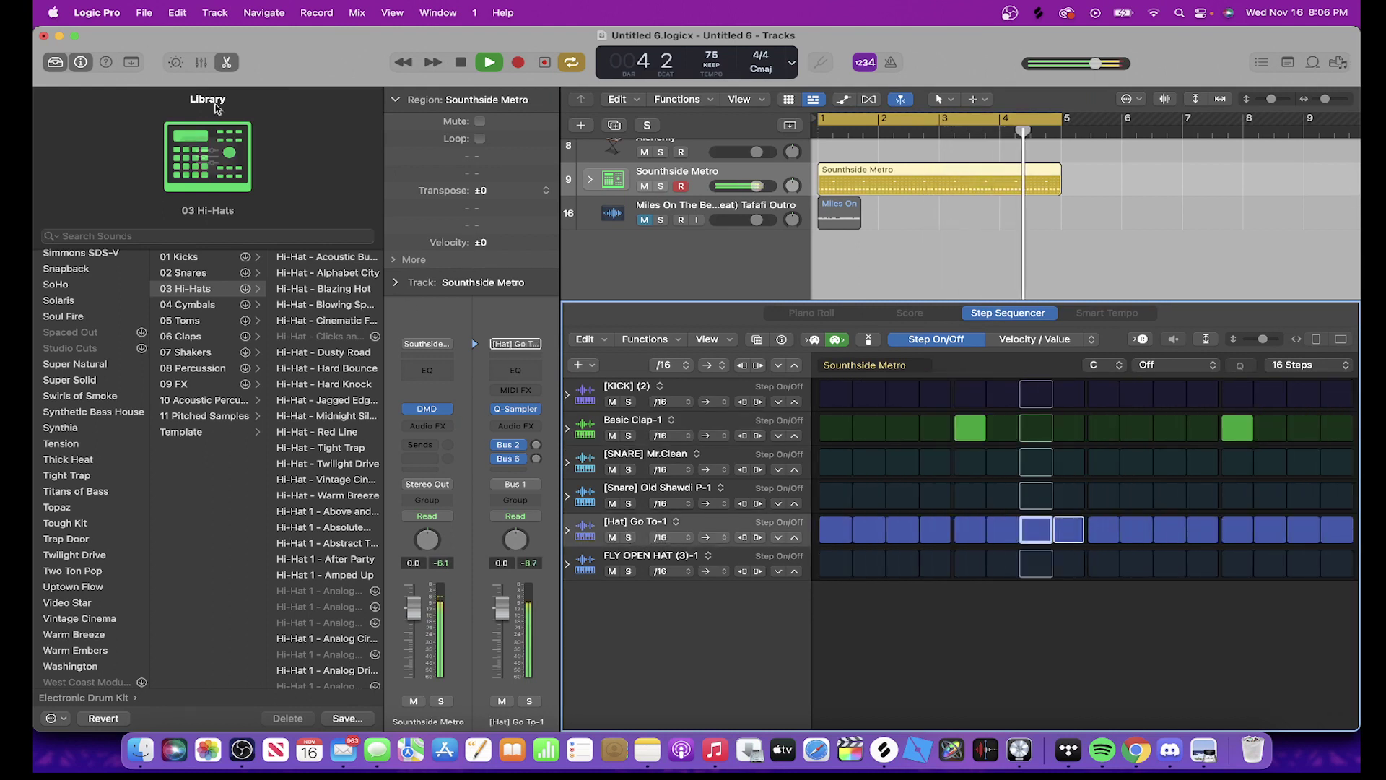
Hide the Library and delete the unused Sylenth 1, Omnisphere, Hive, Zebra, File Browser and Alchemy tracks
{"action": "key", "text": "y"}
{"action": "scroll", "coordinate": [398, 227], "scroll_direction": "up", "scroll_amount": 10}
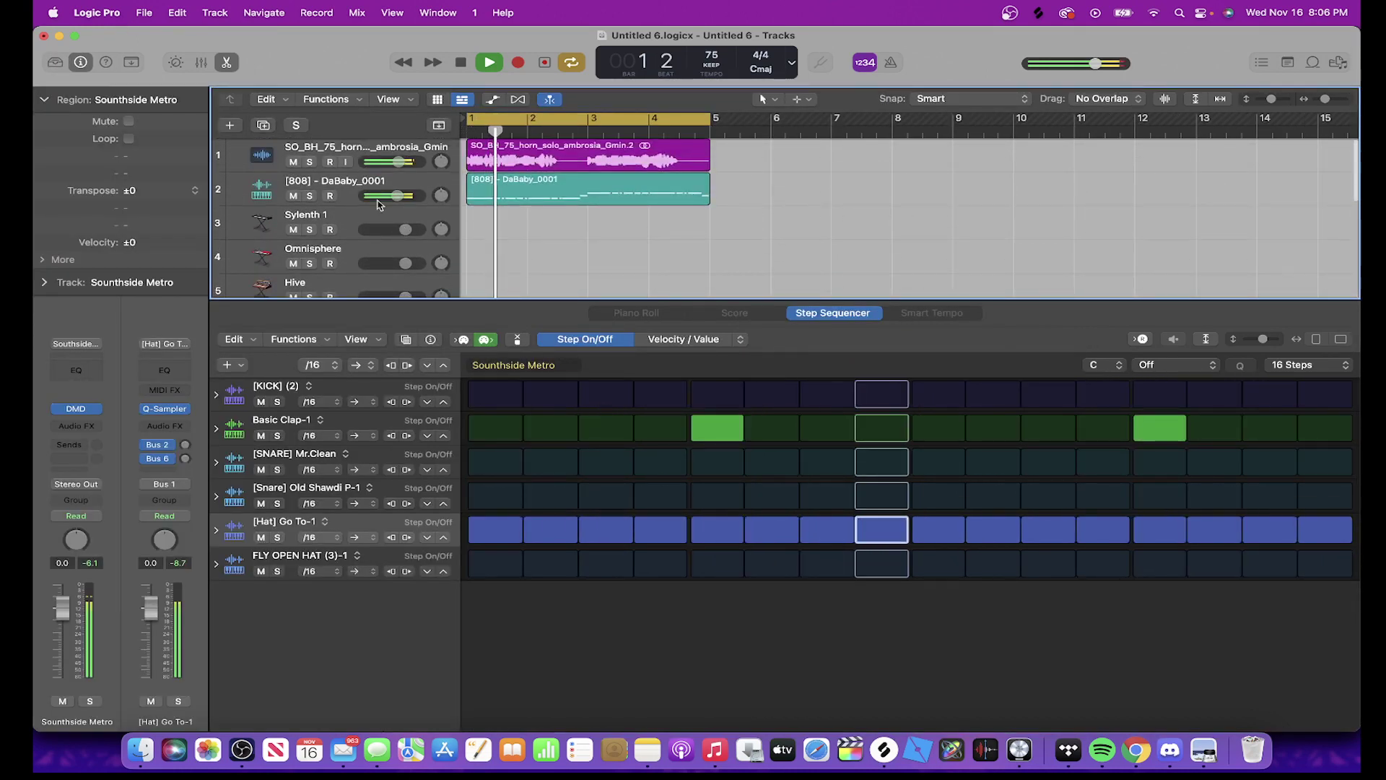
{"action": "scroll", "coordinate": [347, 174], "scroll_direction": "down", "scroll_amount": 3}
{"action": "left_click", "coordinate": [339, 162]}
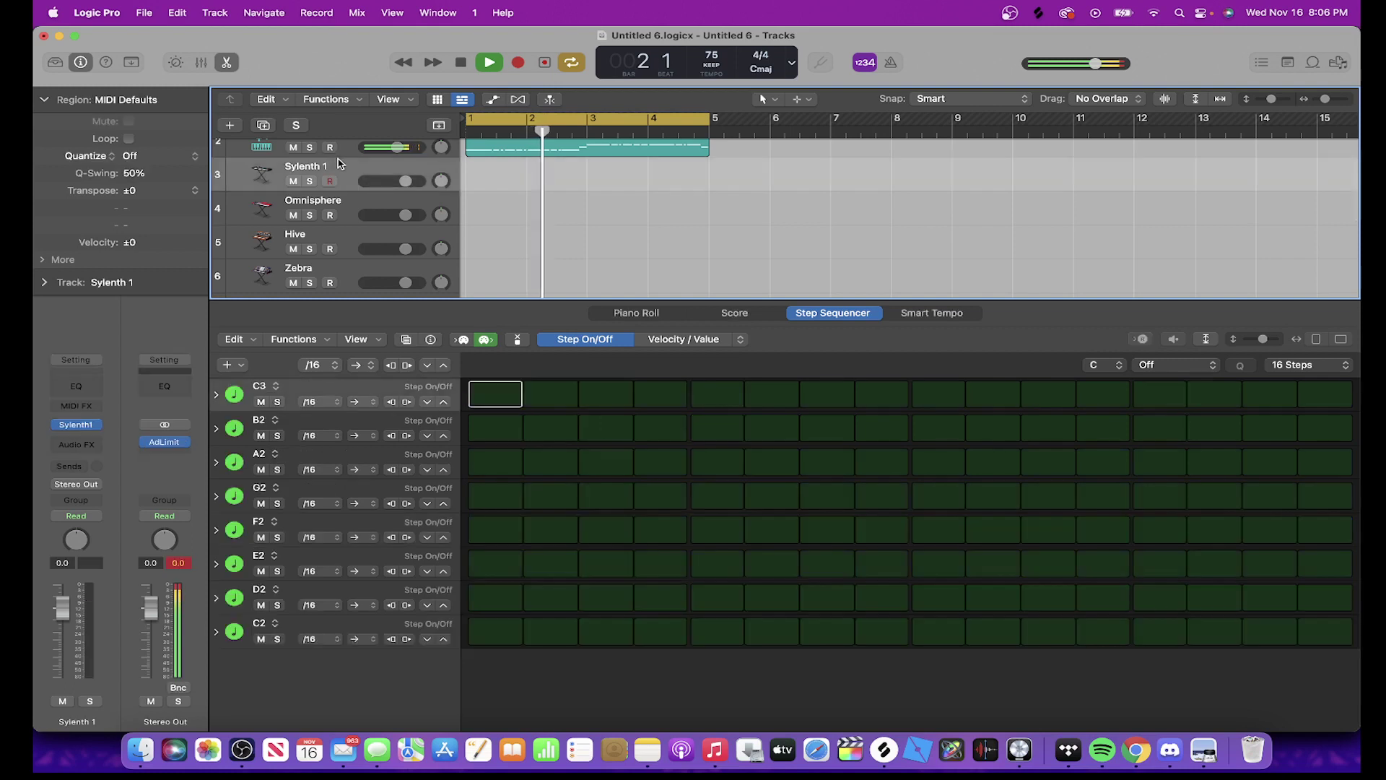
{"action": "key", "text": "super+BackSpace"}
{"action": "key", "text": "super+BackSpace"}
{"action": "key", "text": "super+BackSpace"}
{"action": "key", "text": "super+BackSpace"}
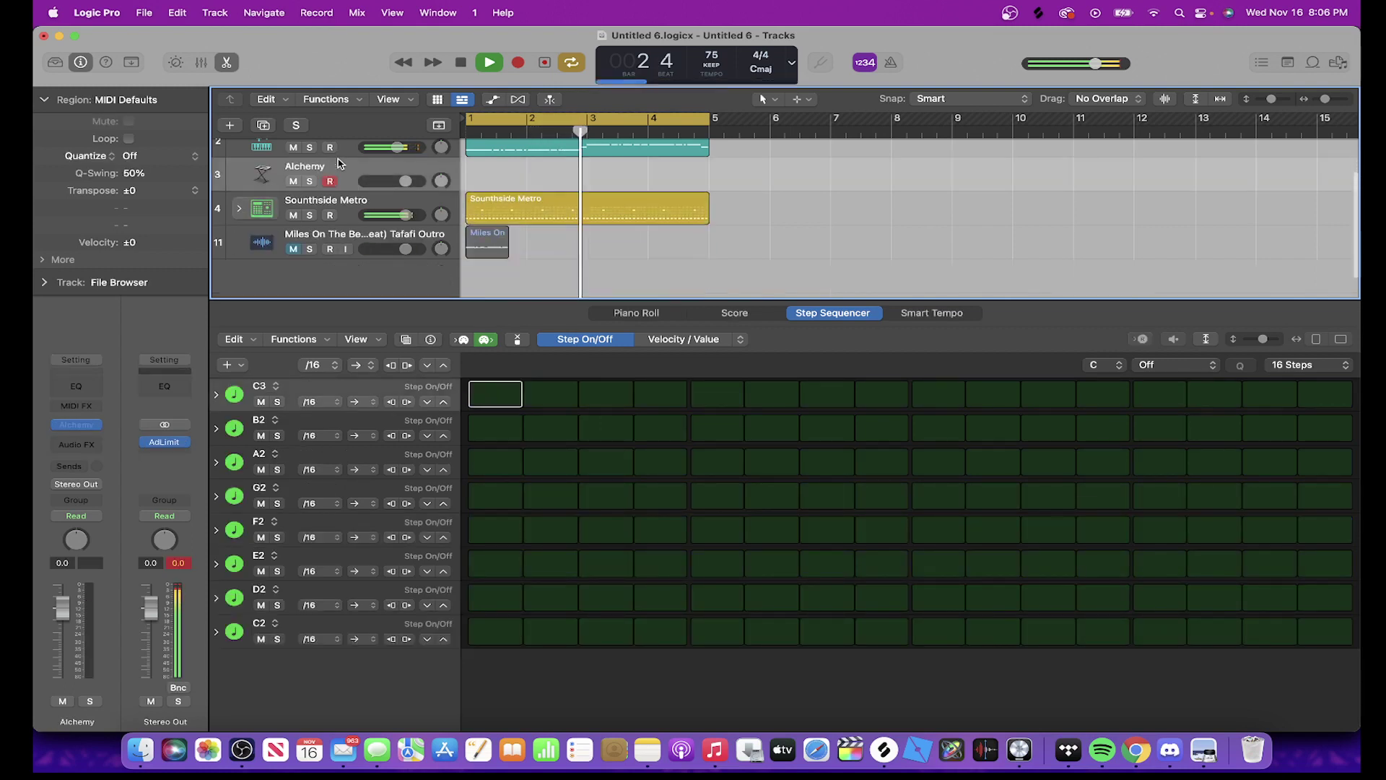
Place kick hits on steps 1 and 4 of the [KICK] (2) row, auditioning other positions against the loop
{"action": "left_click", "coordinate": [482, 399]}
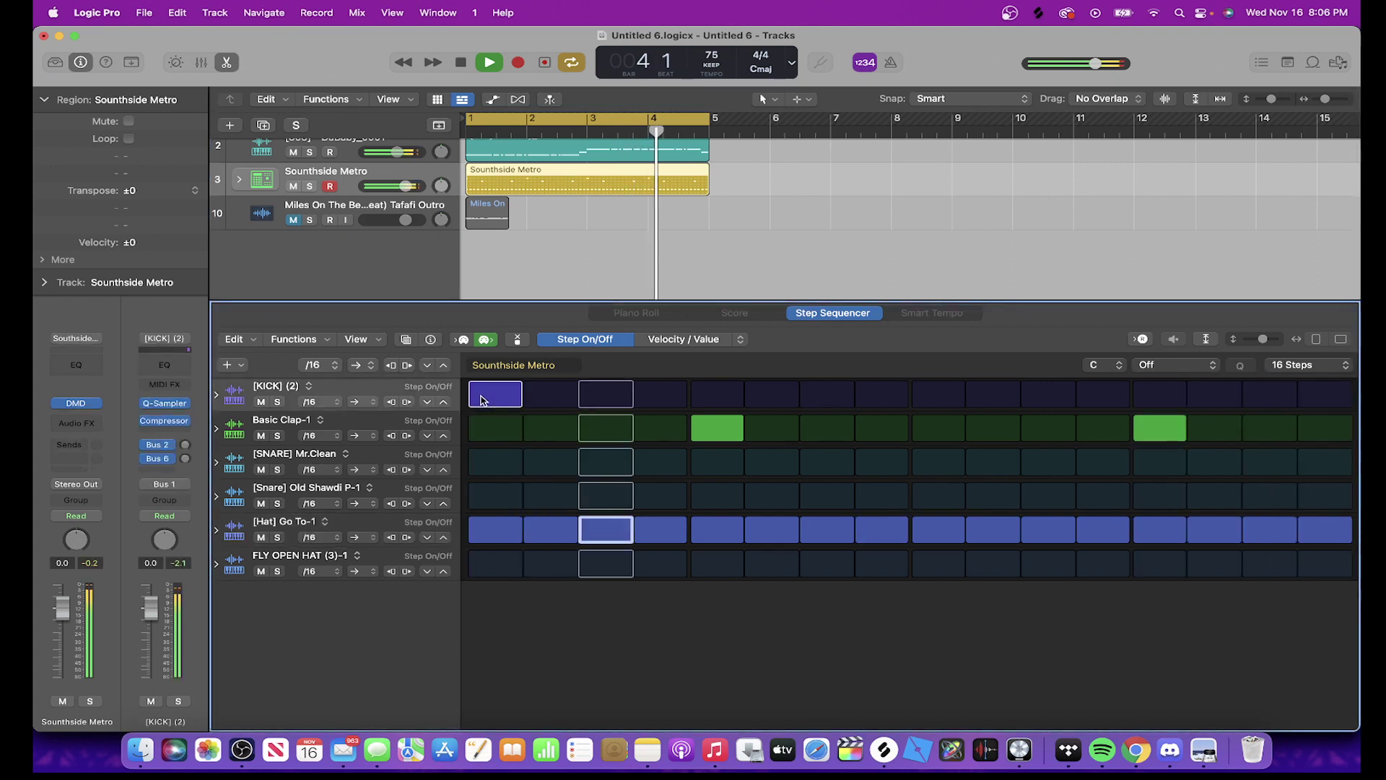
{"action": "key", "text": "space"}
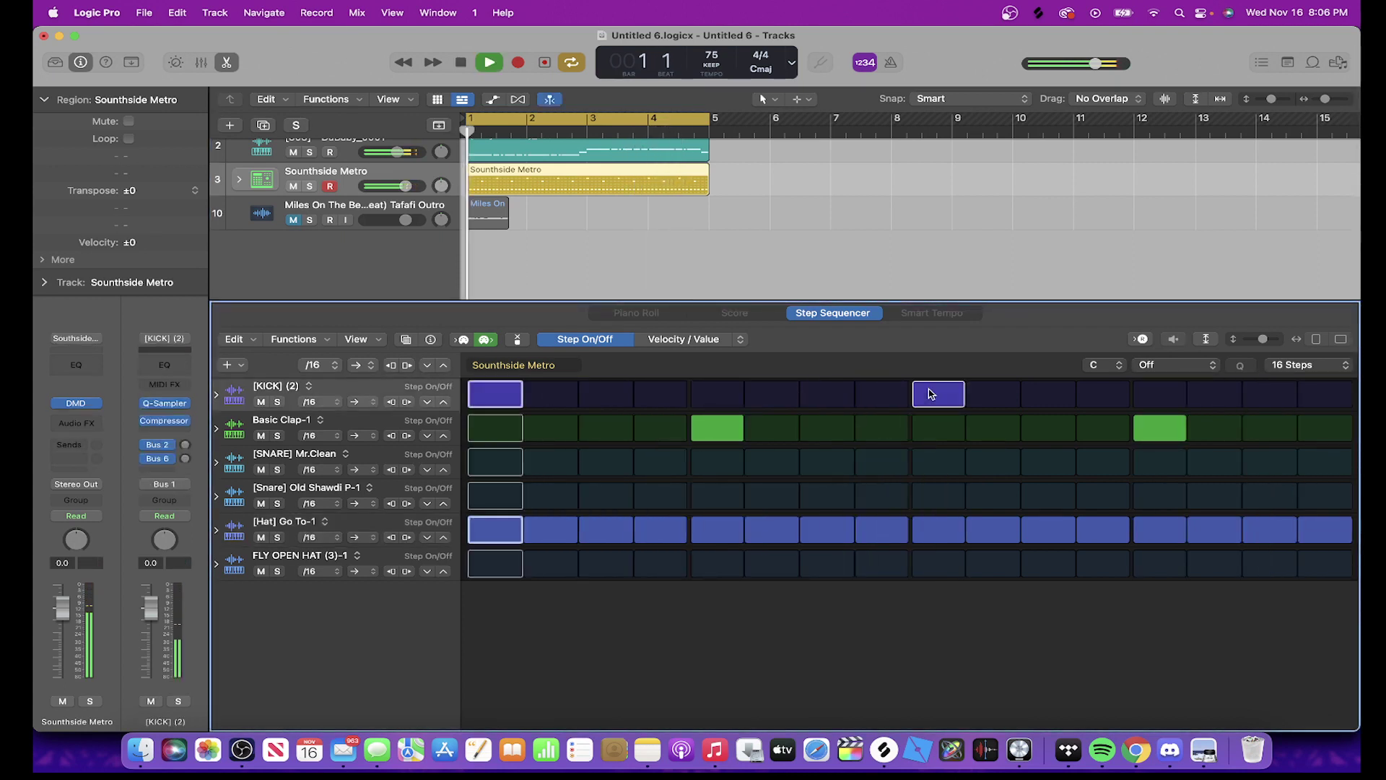
{"action": "left_click", "coordinate": [930, 393]}
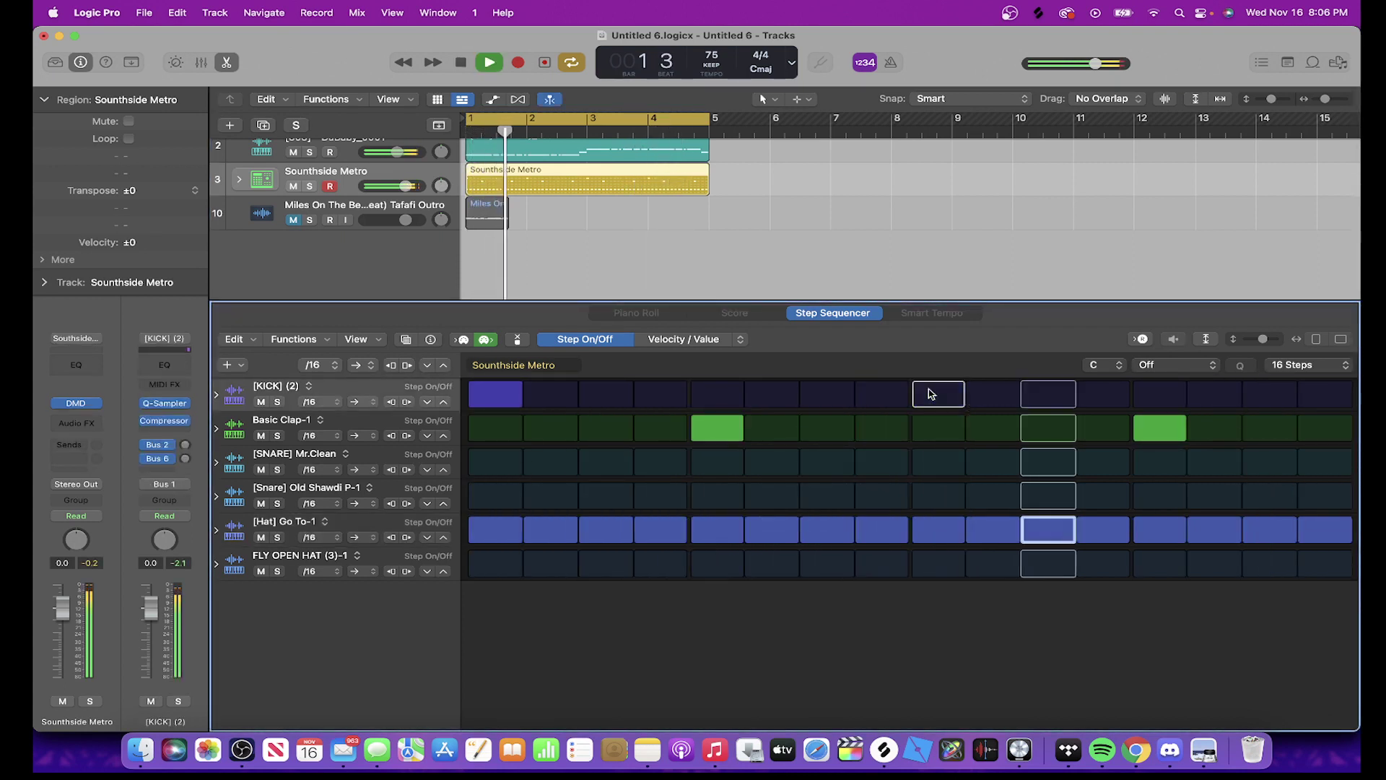
{"action": "left_click", "coordinate": [827, 393]}
{"action": "left_click", "coordinate": [826, 393]}
{"action": "key", "text": "space"}
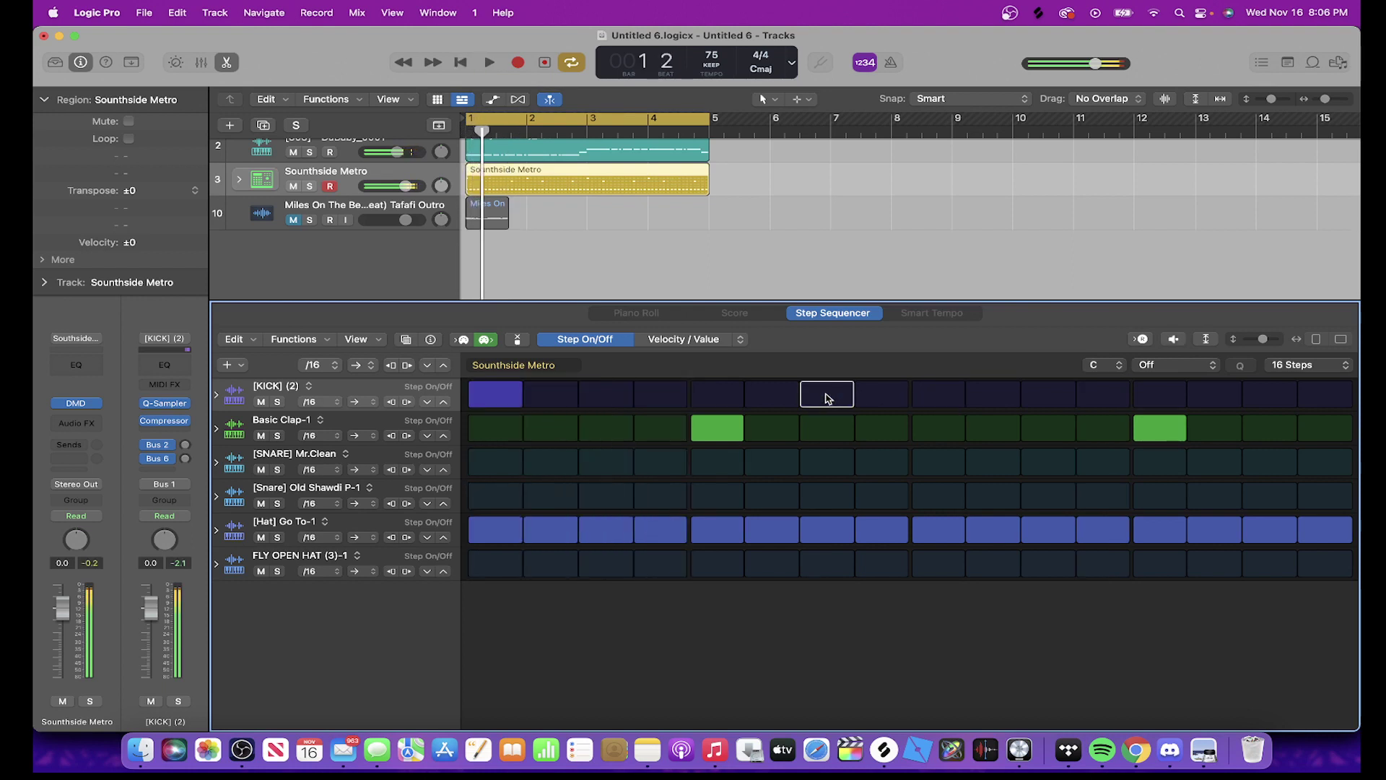
{"action": "key", "text": "space"}
{"action": "left_click", "coordinate": [652, 393]}
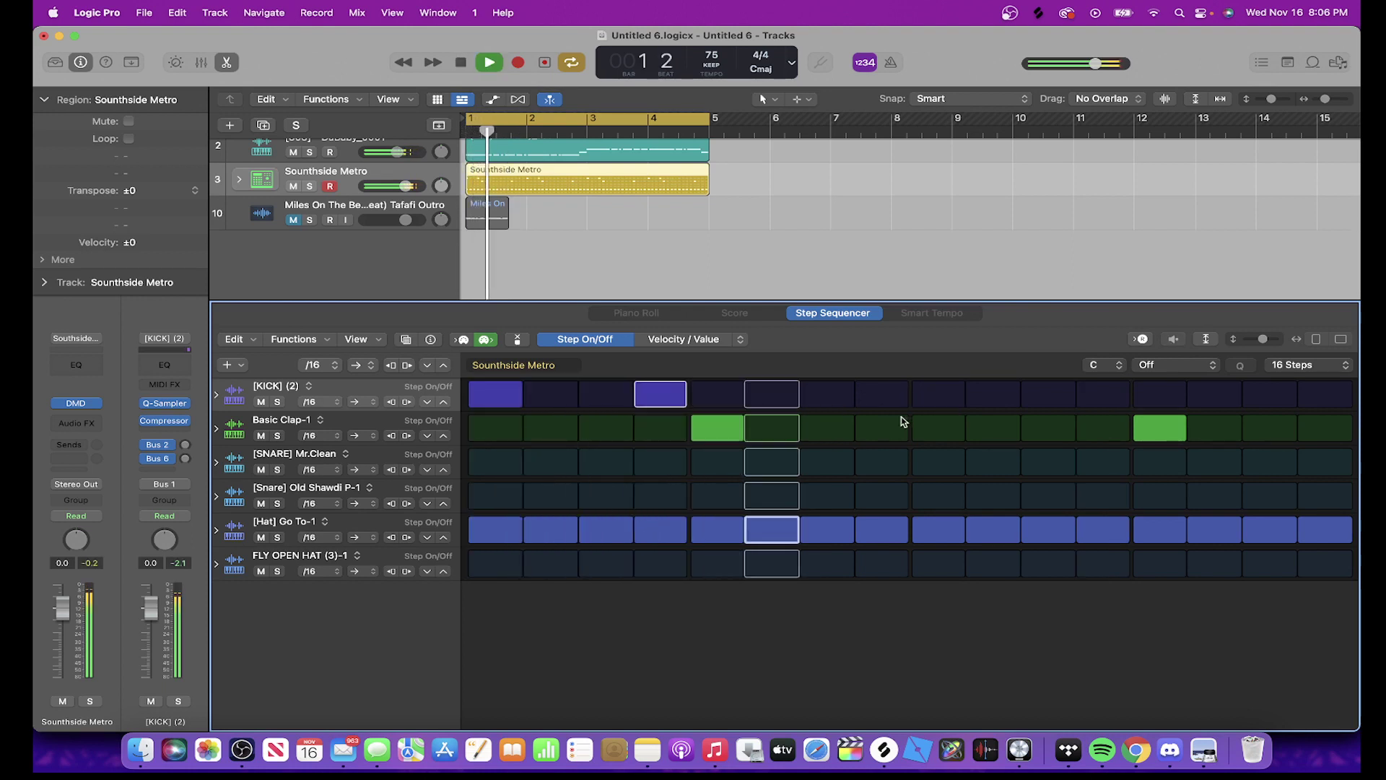
Add kick hits on steps 7 and 8 of the [KICK] (2) row, with playback from the loop start
{"action": "key", "text": "space"}
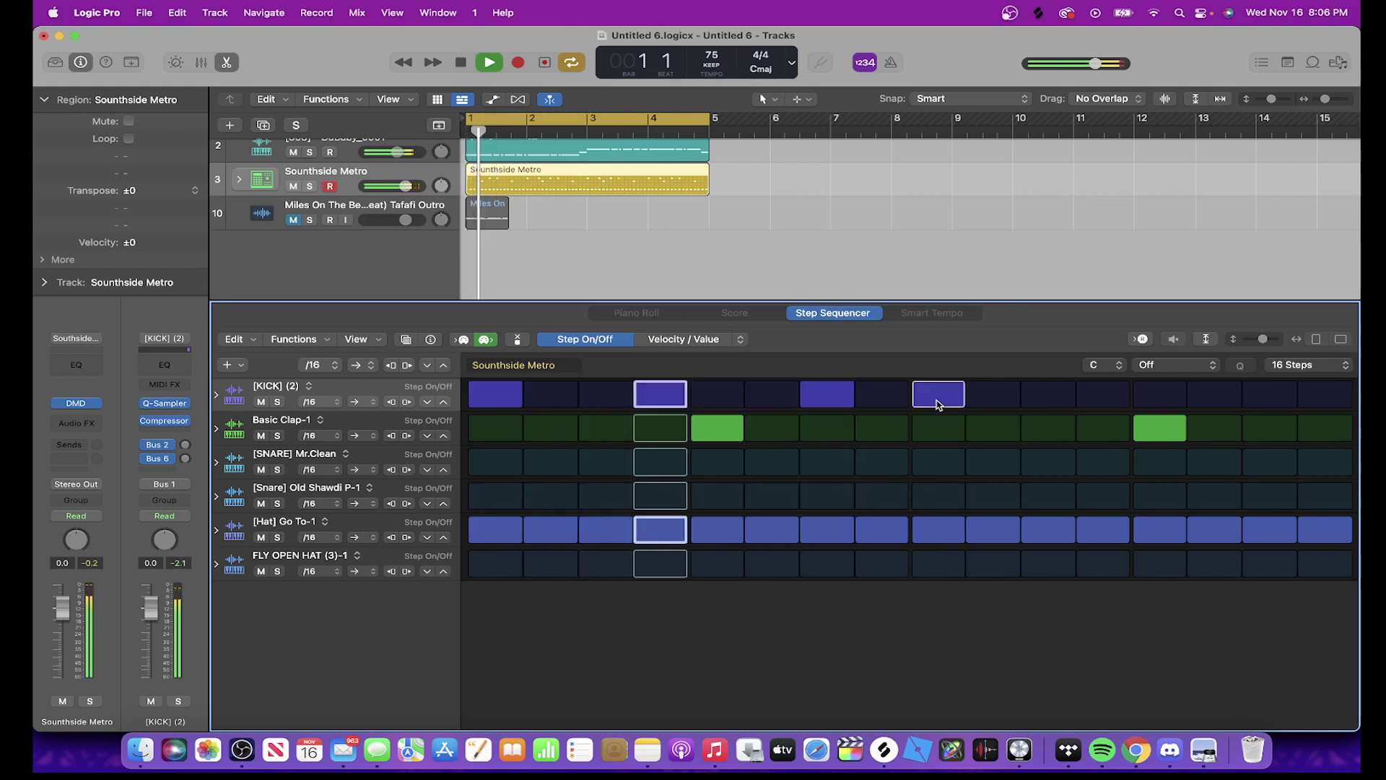
{"action": "left_click", "coordinate": [898, 397]}
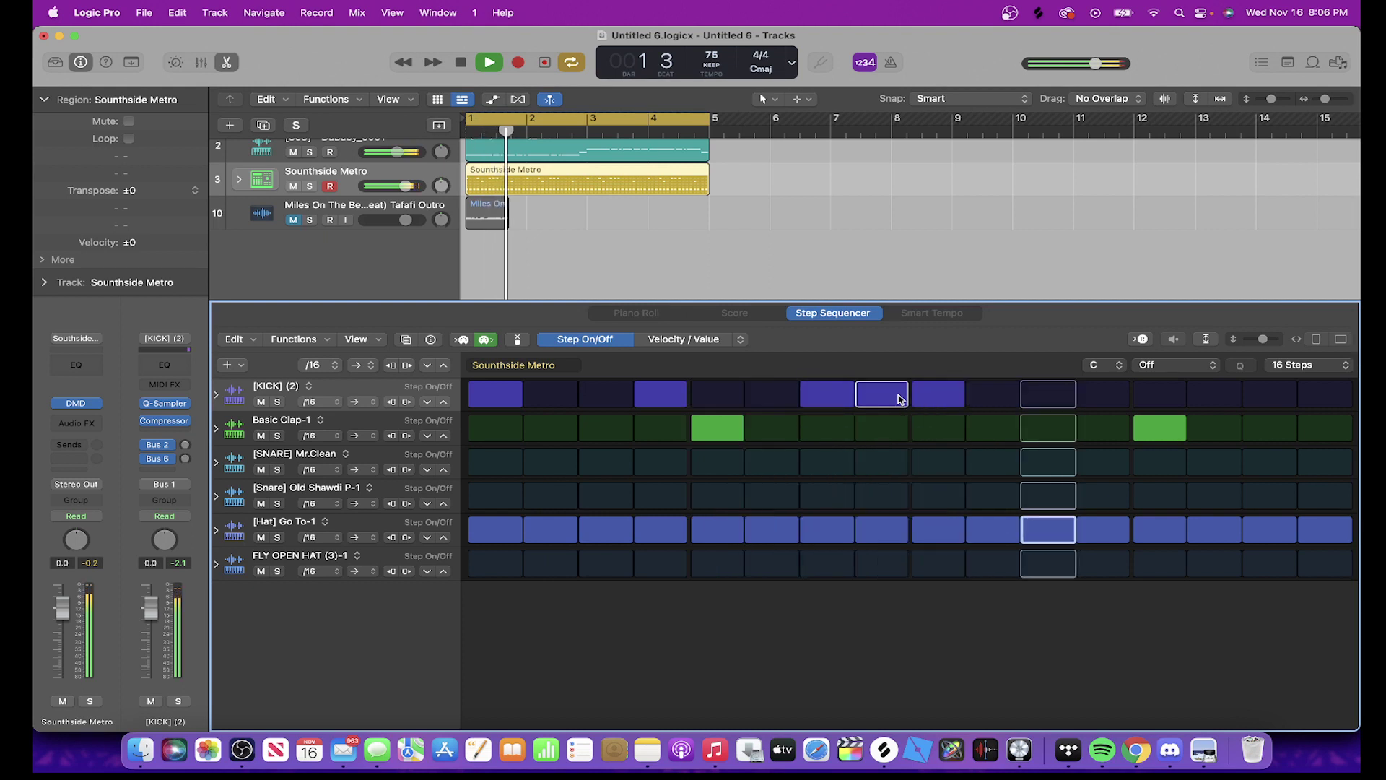
{"action": "key", "text": "space"}
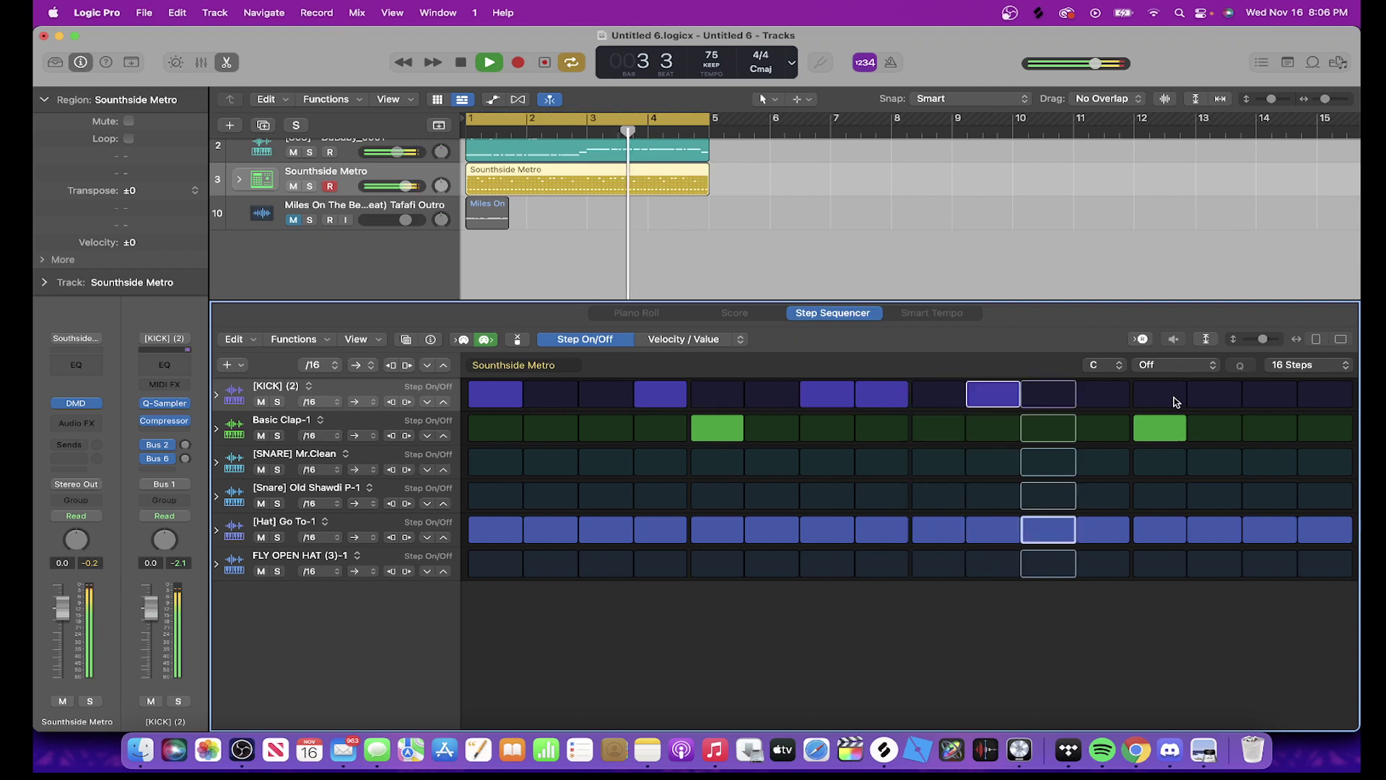
{"action": "left_click", "coordinate": [1000, 395]}
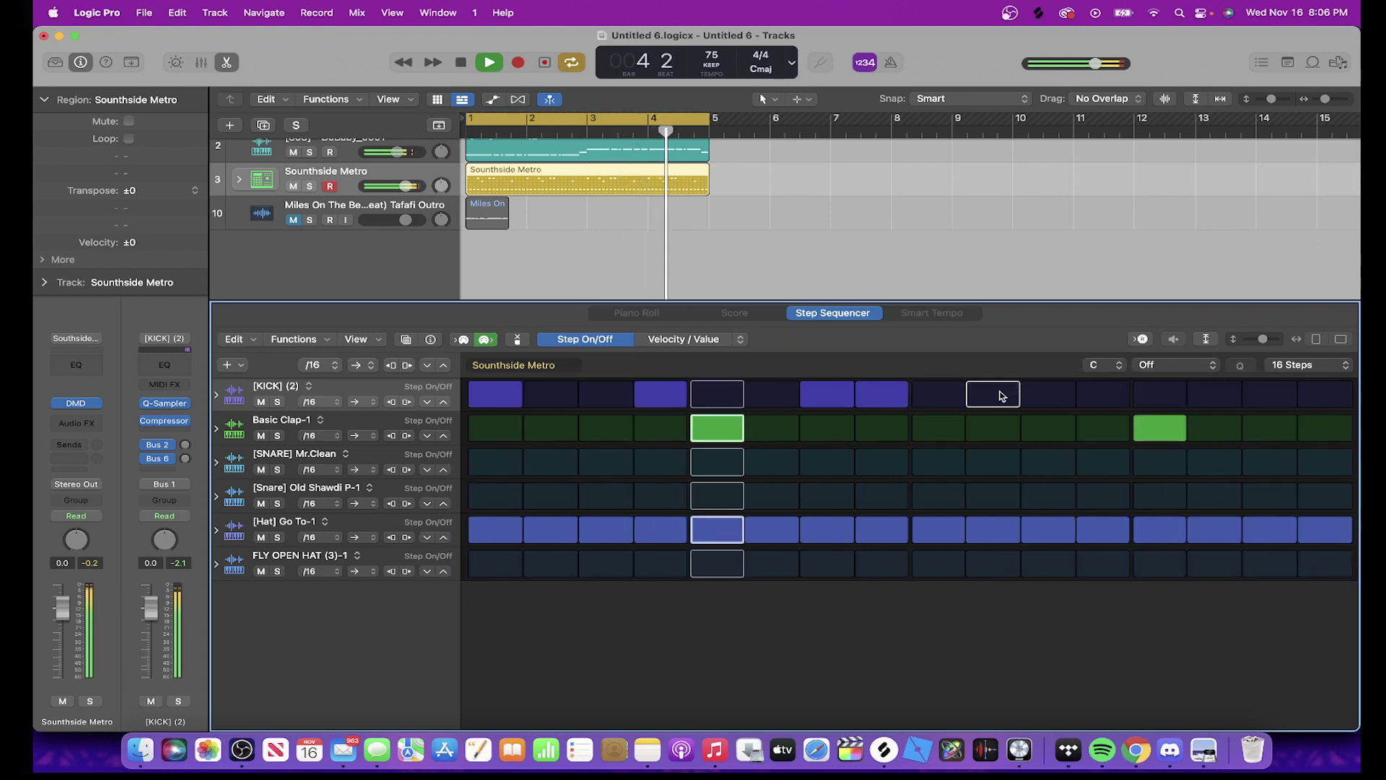
Complete the kick pattern with hits on steps 10, 11, 14 and 16 of the [KICK] (2) row
{"action": "key", "text": "space"}
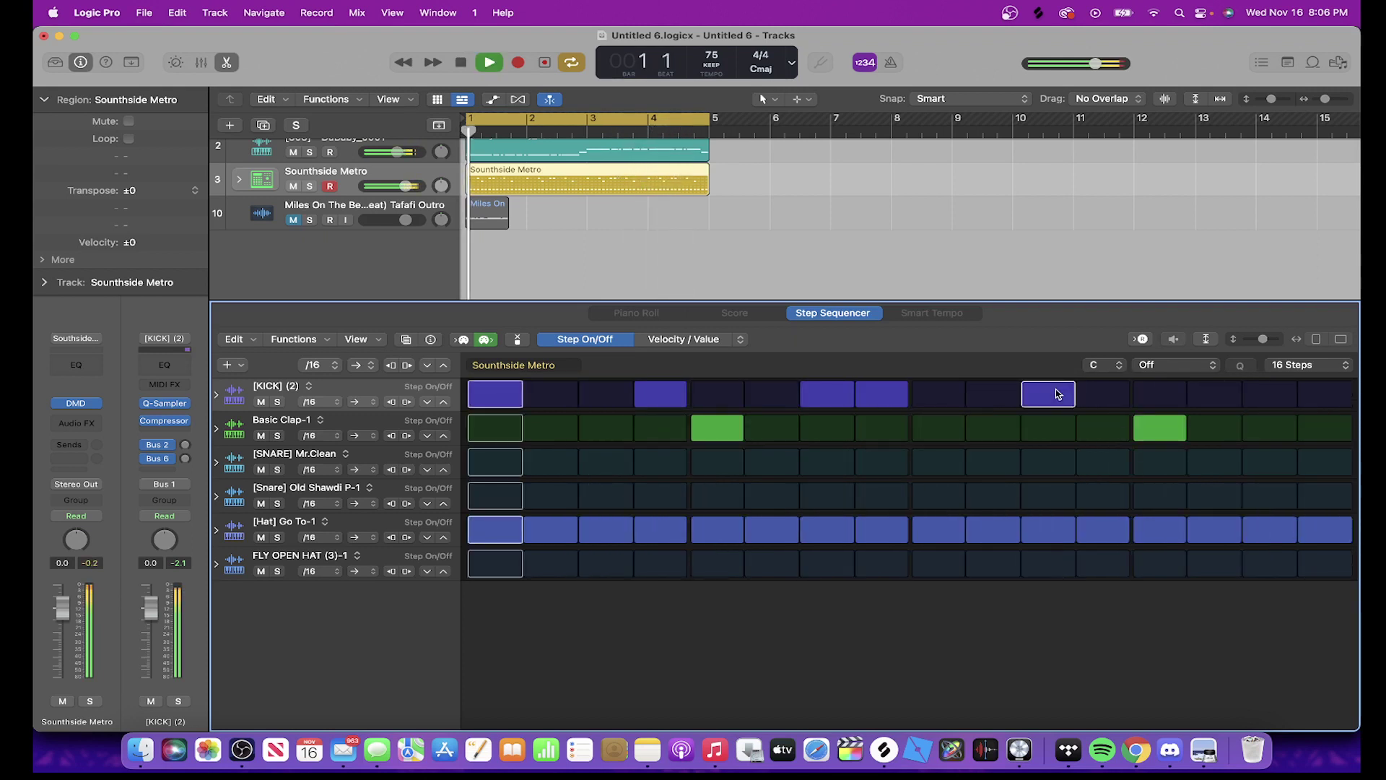
{"action": "key", "text": "space"}
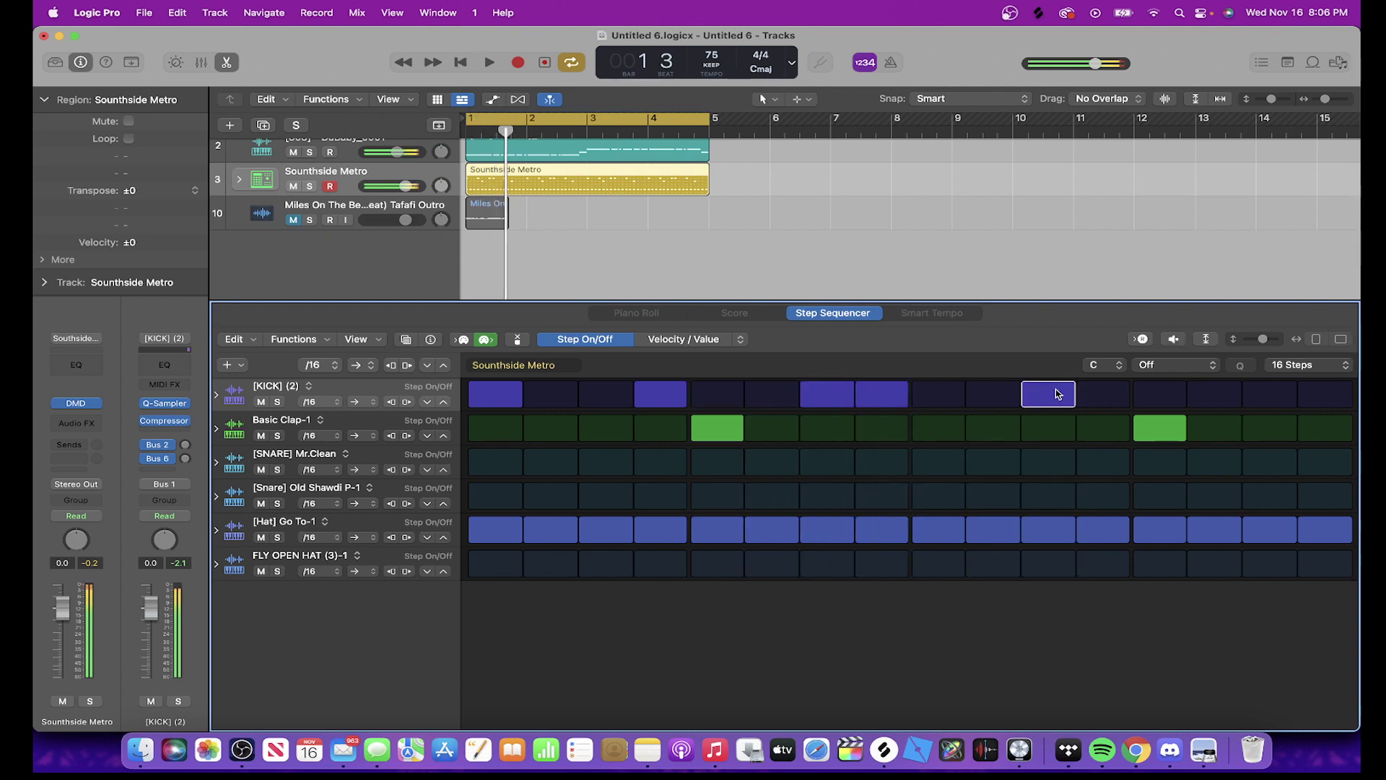
{"action": "key", "text": "space"}
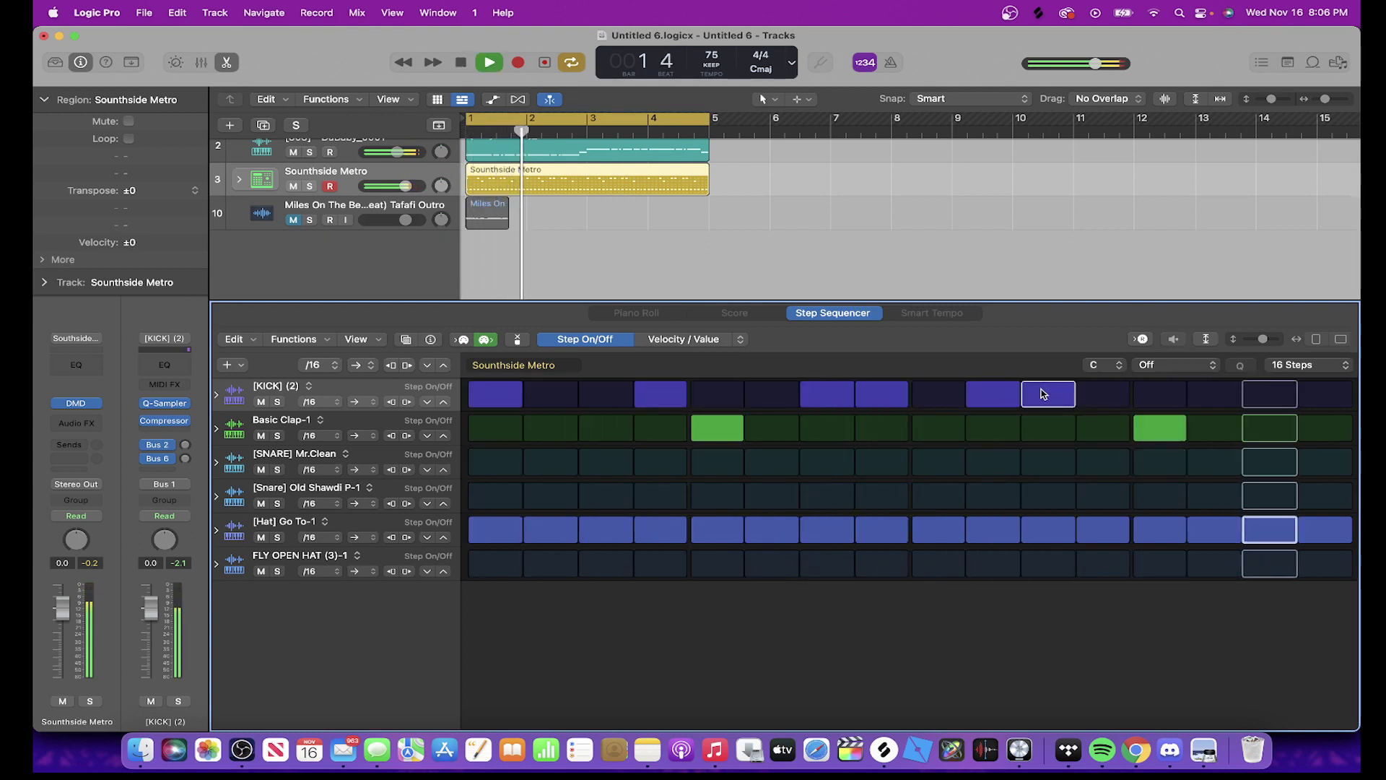
{"action": "key", "text": "space"}
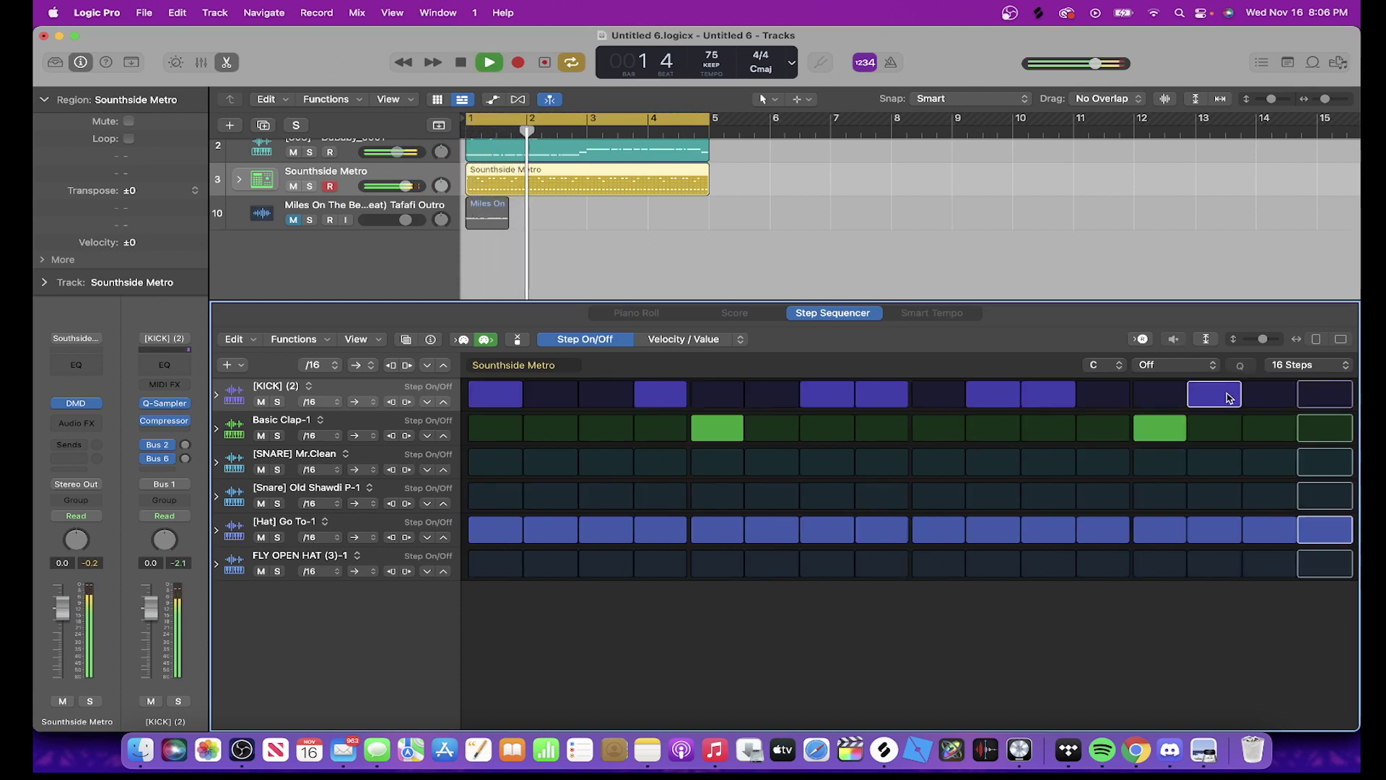
{"action": "left_click", "coordinate": [1311, 399]}
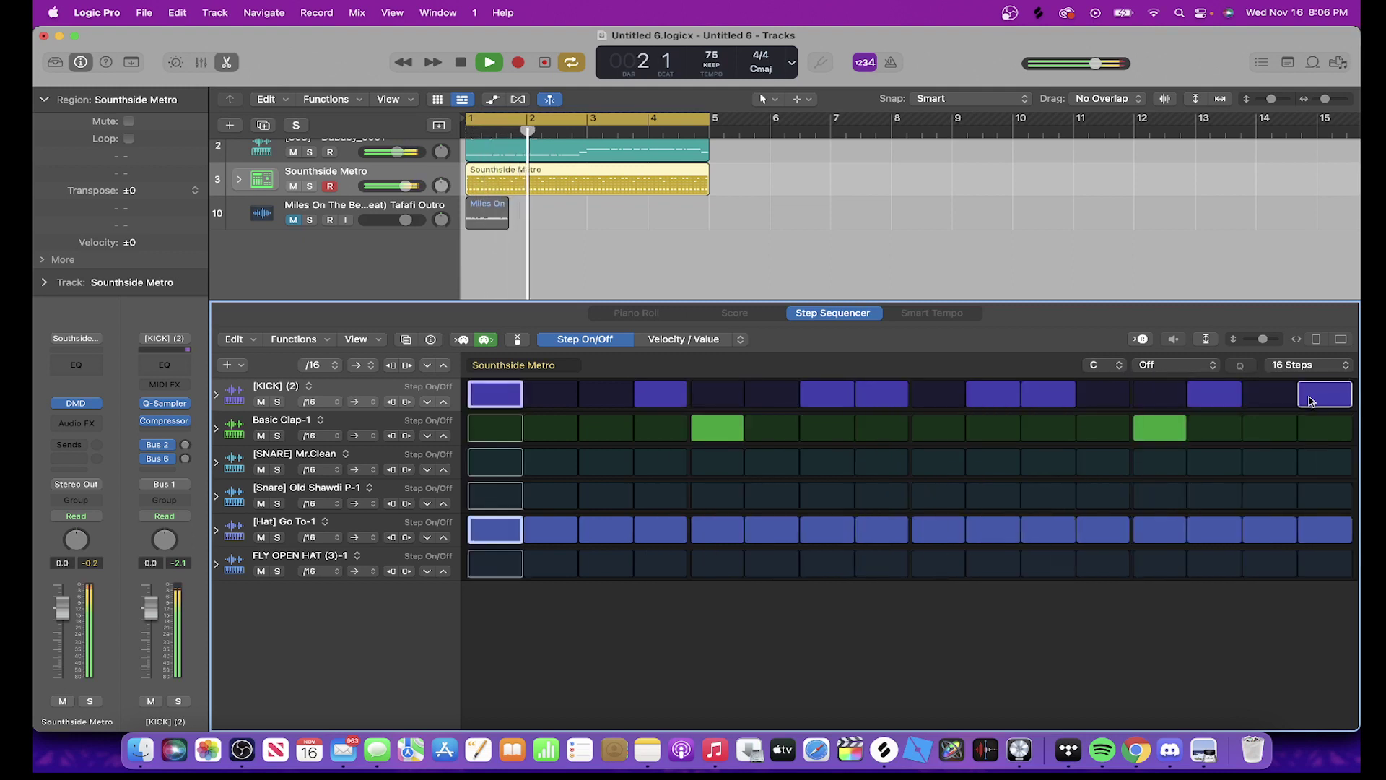
Try a [SNARE] Mr.Clean hit on step 9, step 7 and step 4 while playing the loop
{"action": "left_click", "coordinate": [938, 462]}
{"action": "key", "text": "space"}
{"action": "key", "text": "space"}
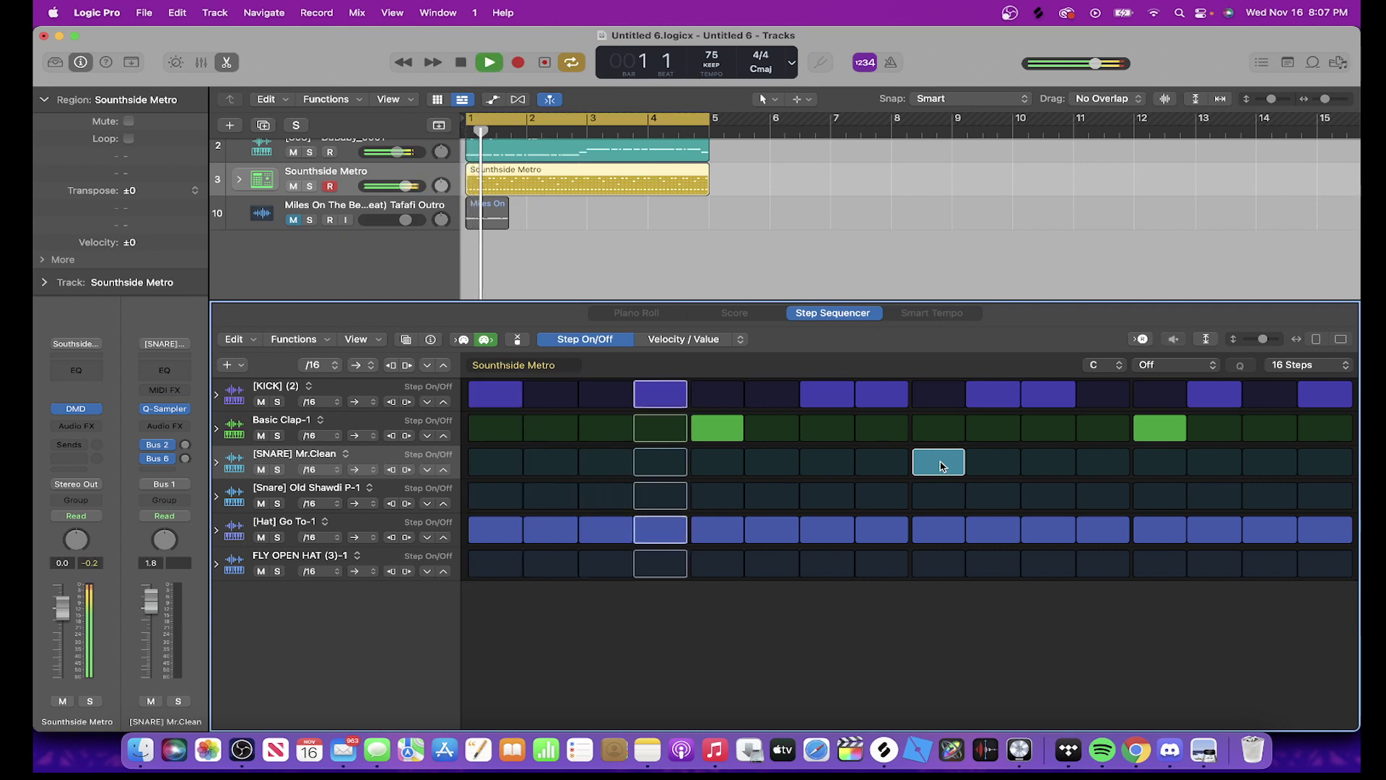
{"action": "left_click", "coordinate": [938, 462]}
{"action": "key", "text": "space"}
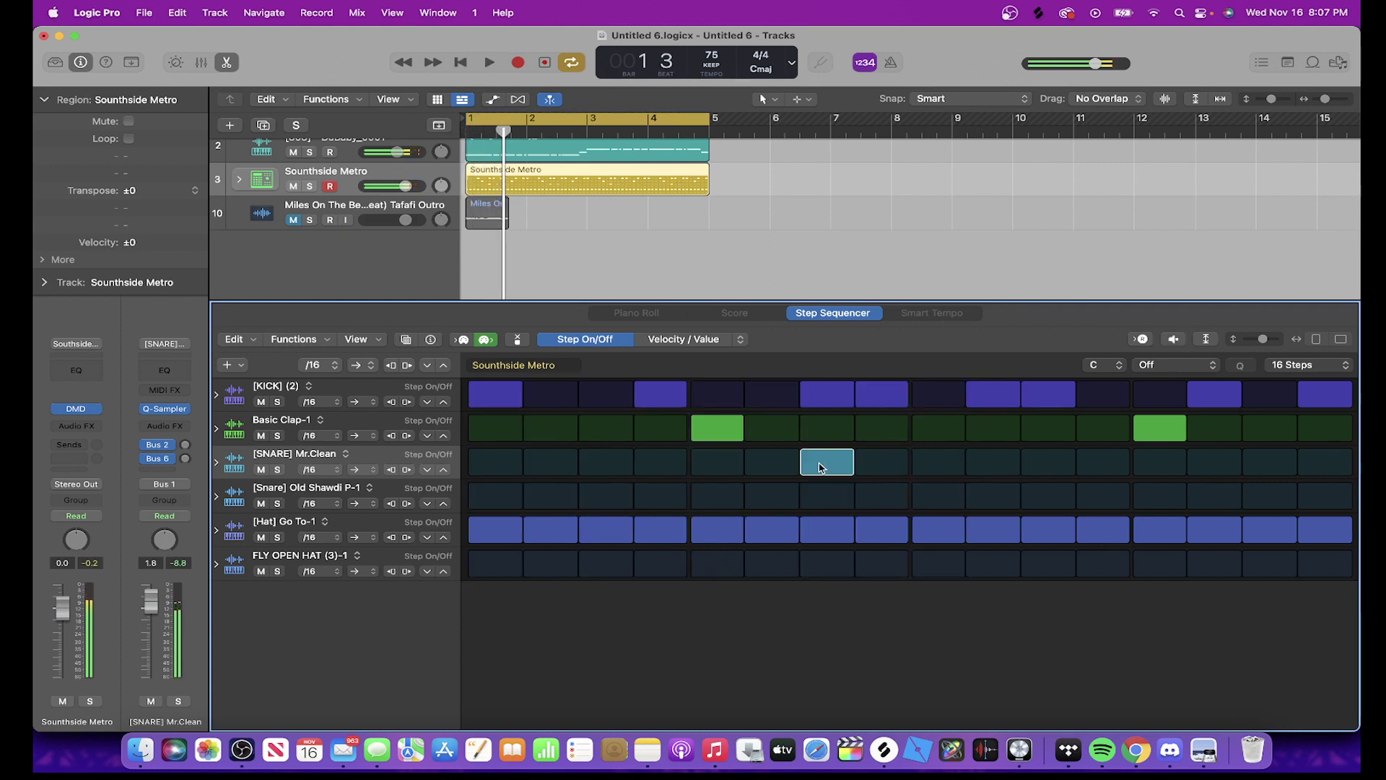
{"action": "key", "text": "space"}
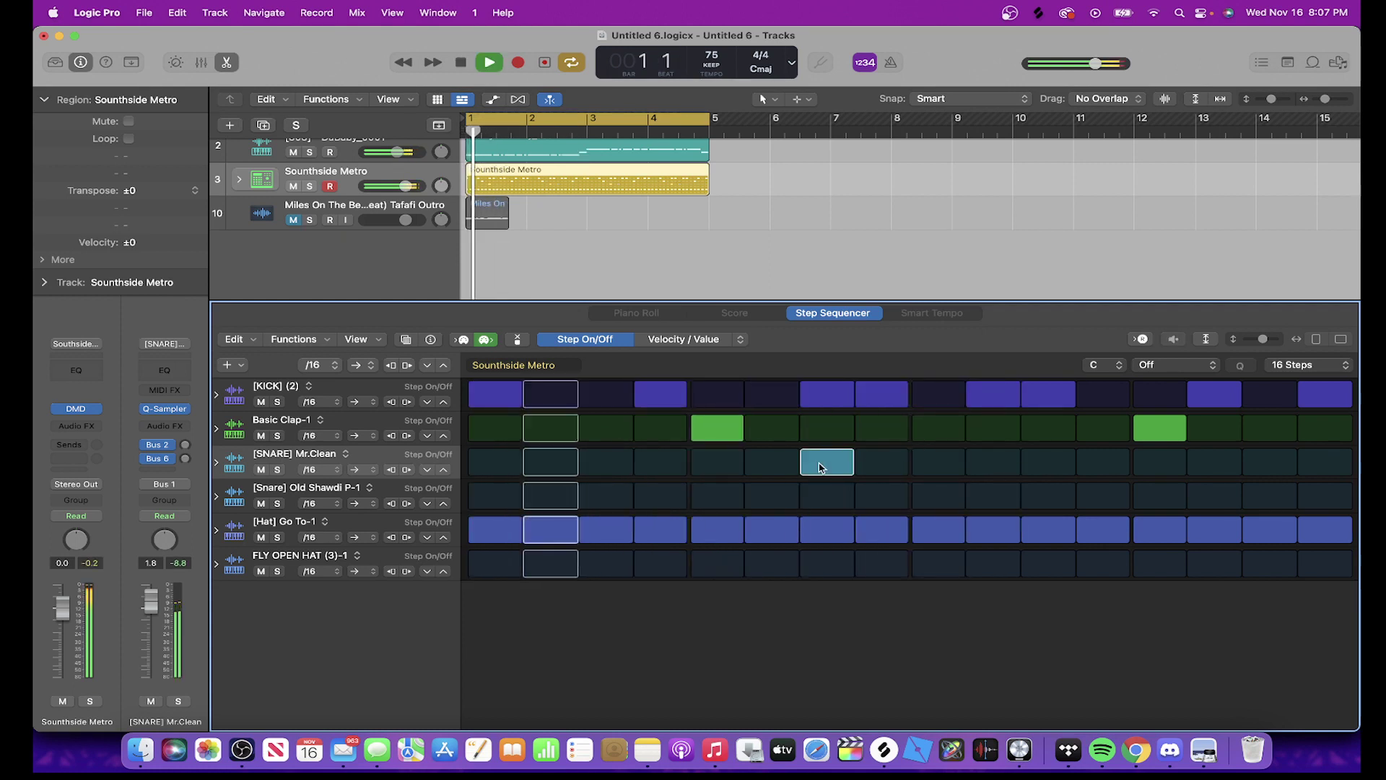
{"action": "left_click", "coordinate": [657, 468]}
{"action": "left_click", "coordinate": [657, 468]}
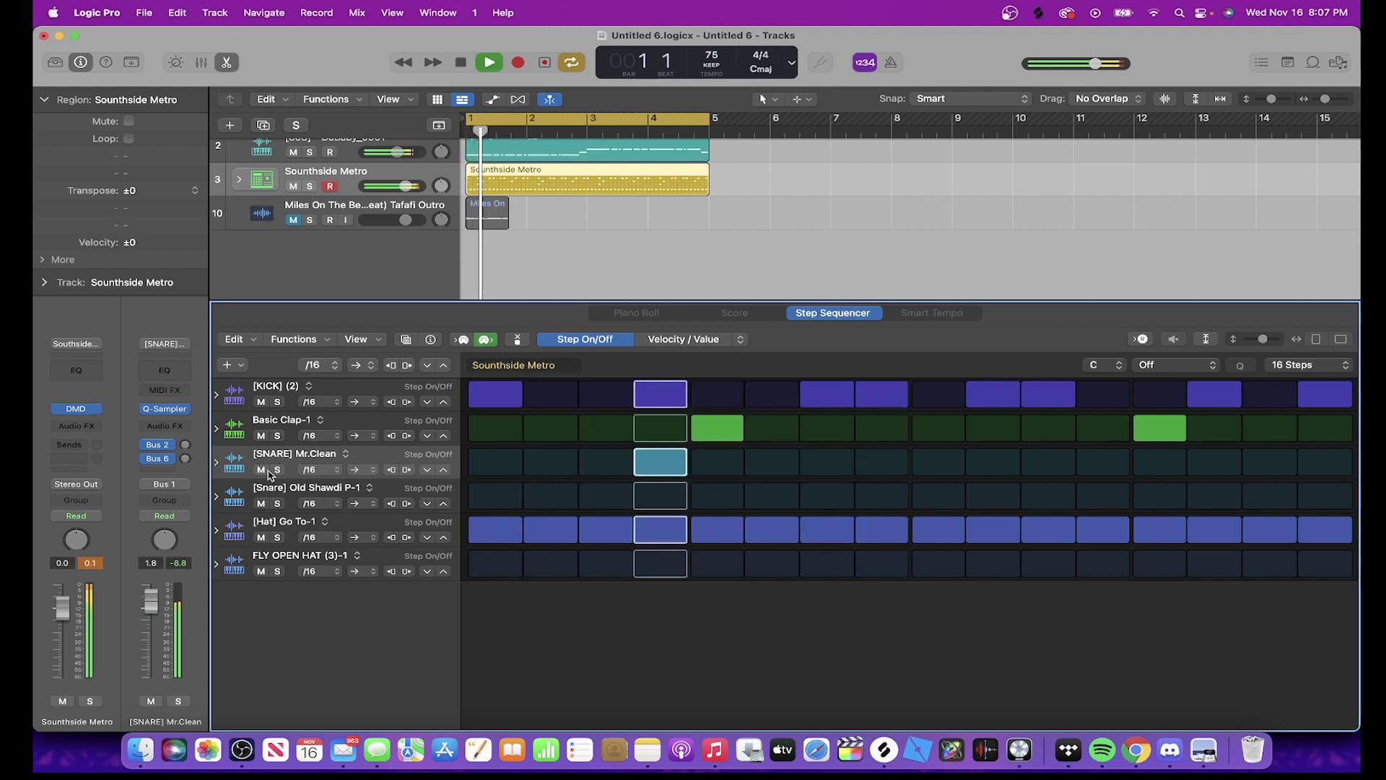
{"action": "left_click", "coordinate": [217, 463]}
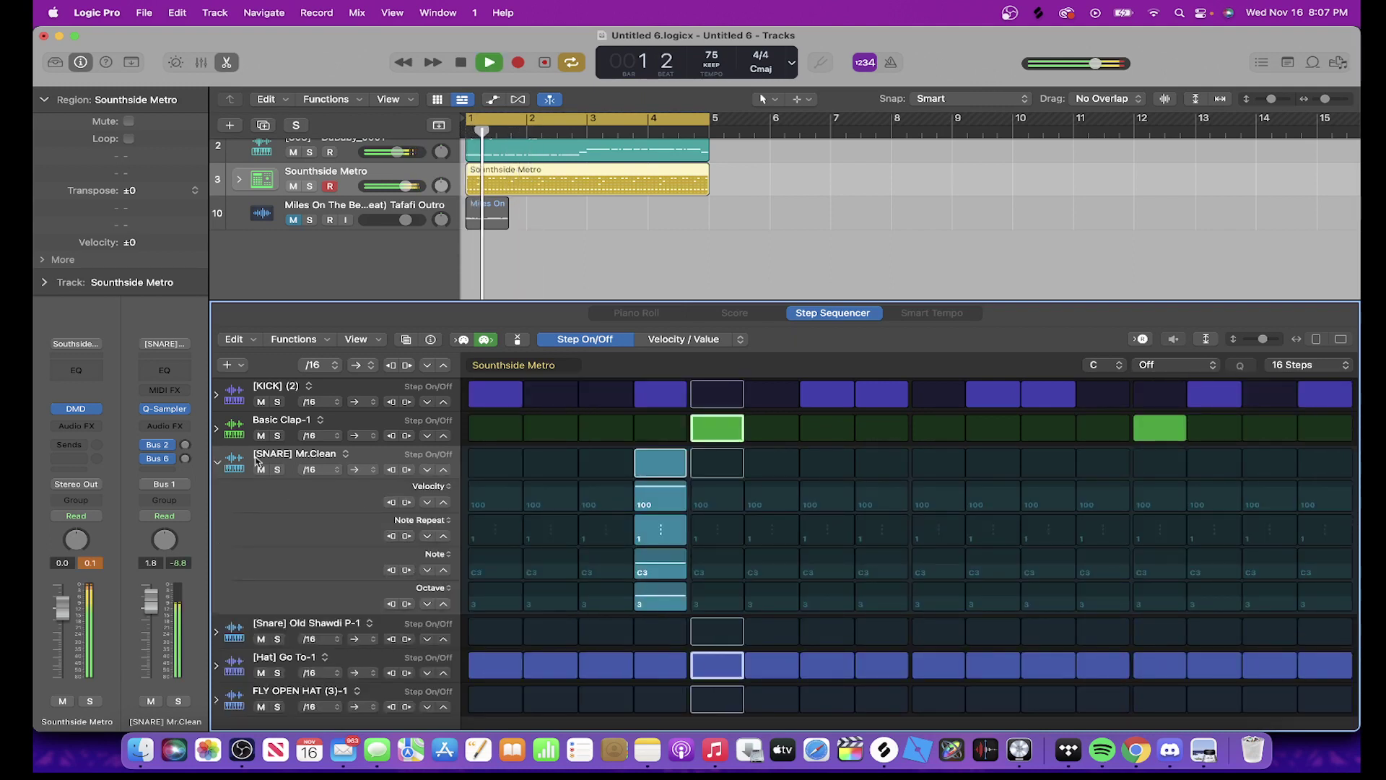
{"action": "left_click", "coordinate": [346, 454]}
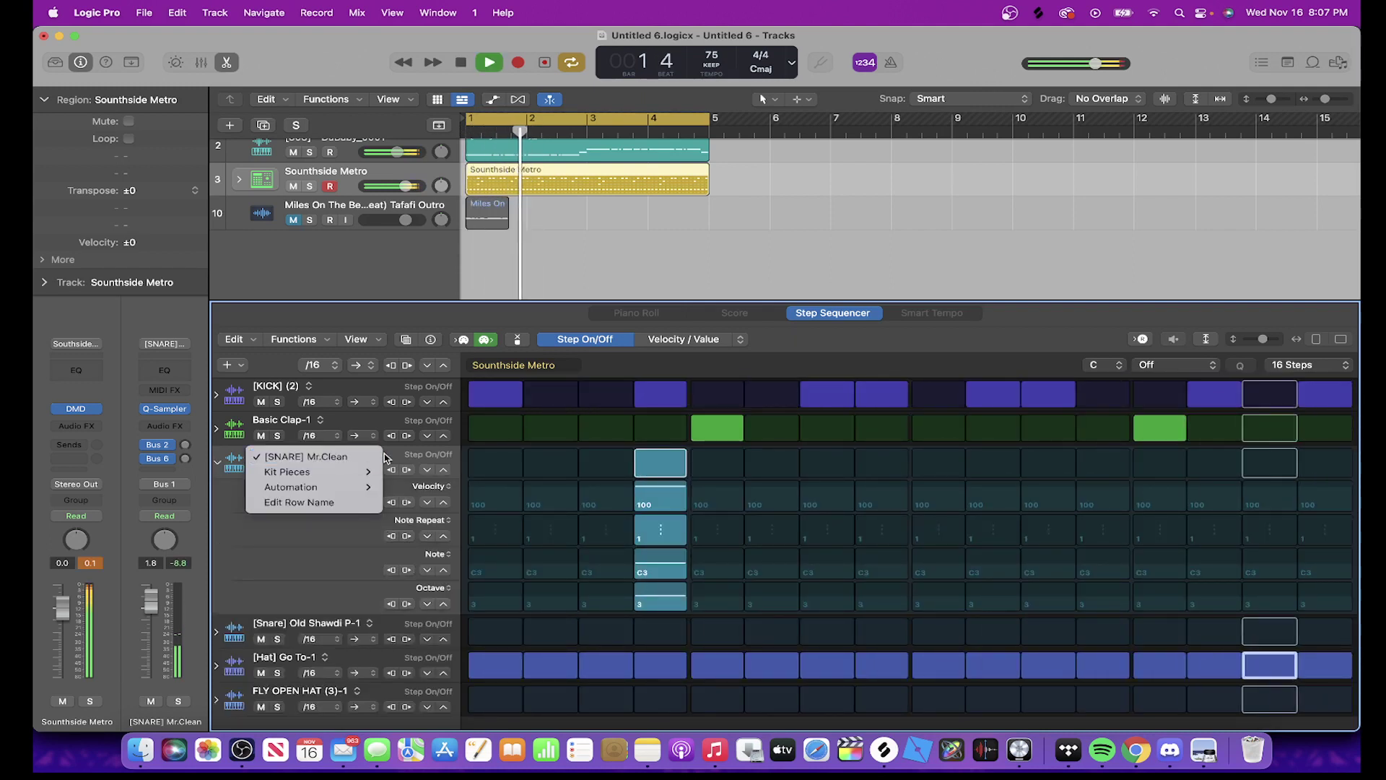
{"action": "left_click", "coordinate": [346, 455]}
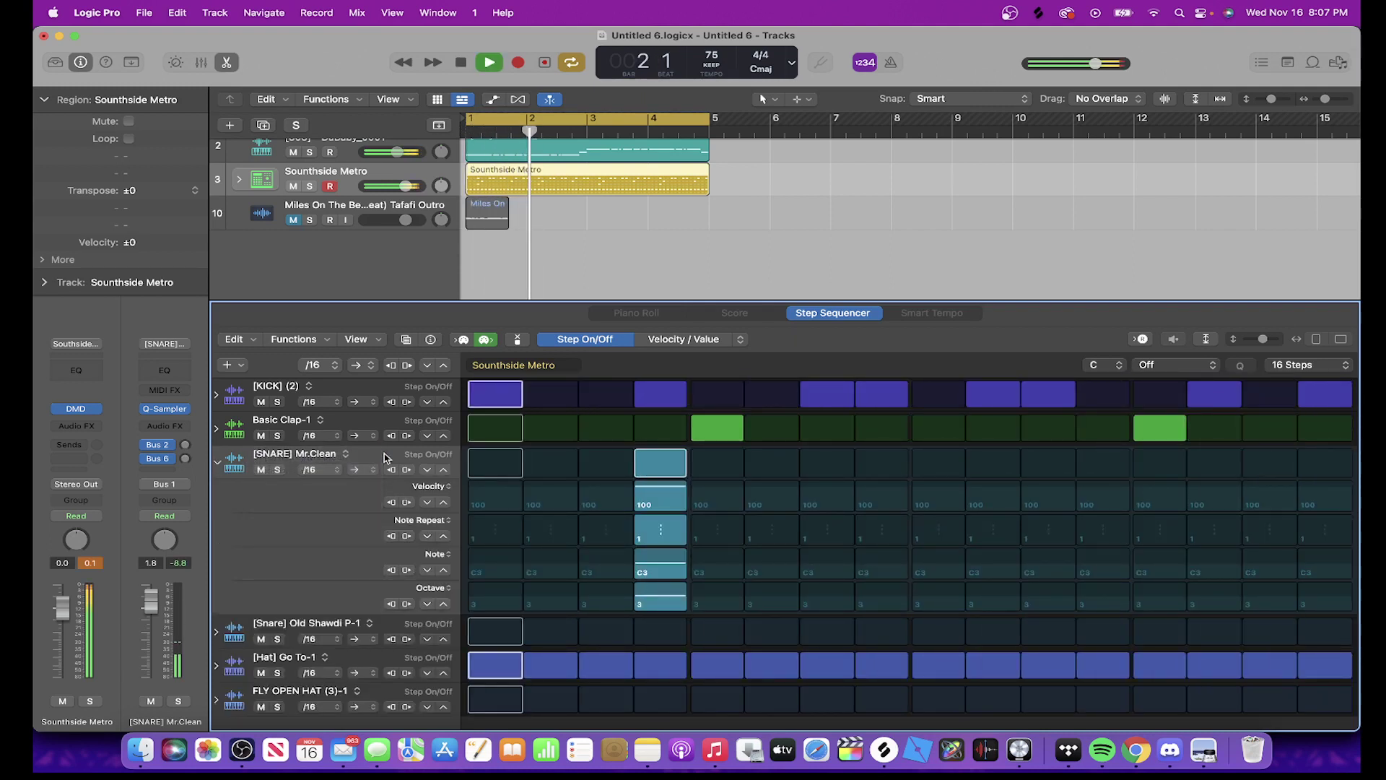
{"action": "left_click", "coordinate": [217, 463]}
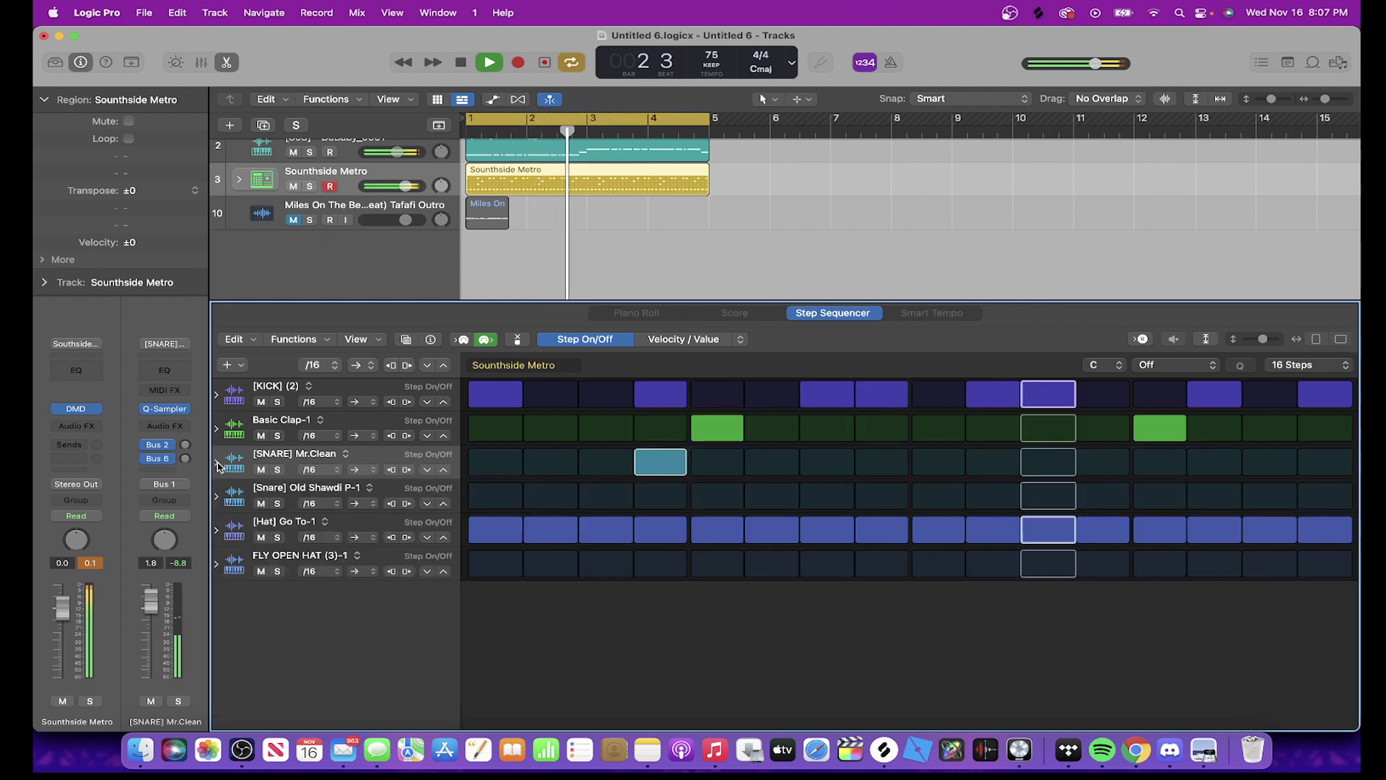
Replace the Mr.Clean snare on step 4 with an Old Shawdi P-1 hit, and add a FLY OPEN HAT (3)-1 hit on step 1
{"action": "left_click", "coordinate": [659, 462]}
{"action": "left_click", "coordinate": [661, 494]}
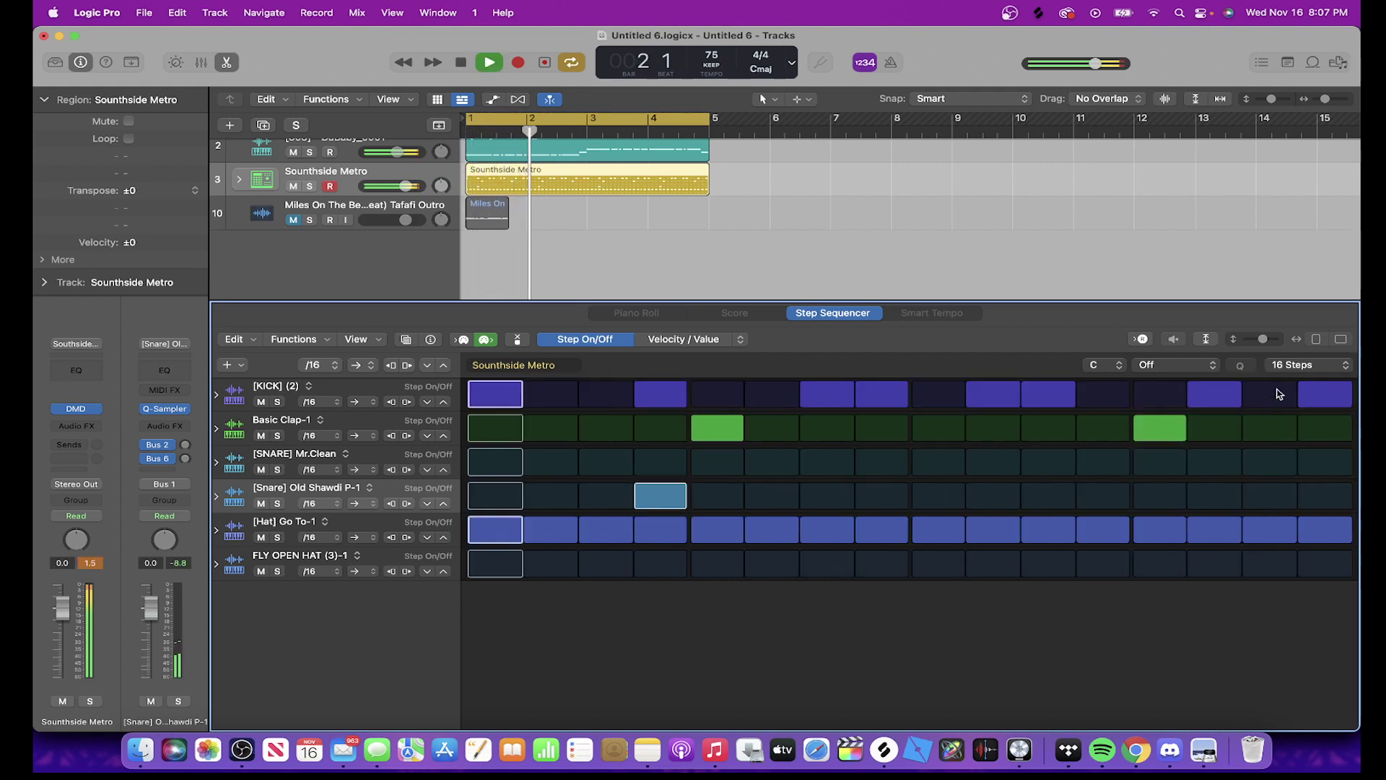
{"action": "left_click", "coordinate": [510, 564]}
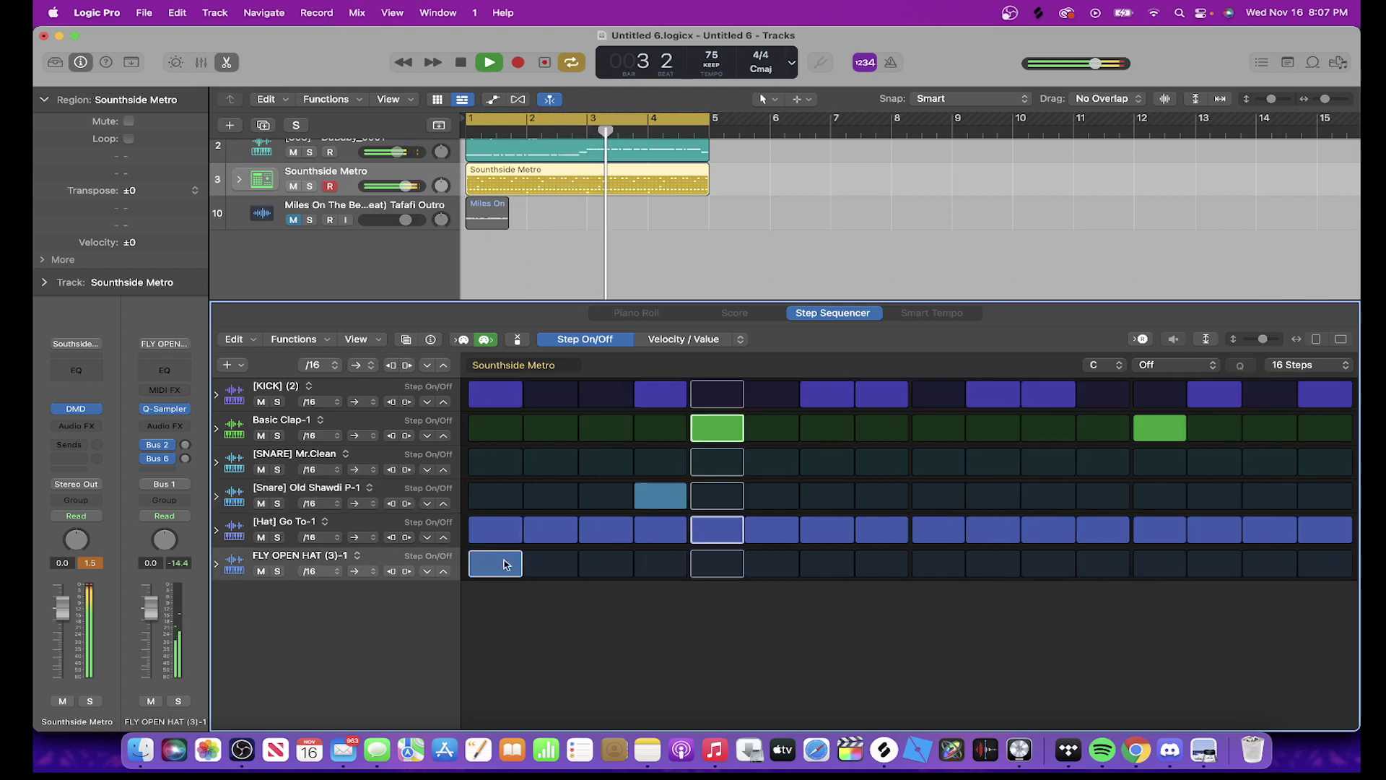
Convert the Sounthside Metro pattern region to a MIDI region and separate its notes onto the kit's individual drum tracks
{"action": "left_click", "coordinate": [227, 64]}
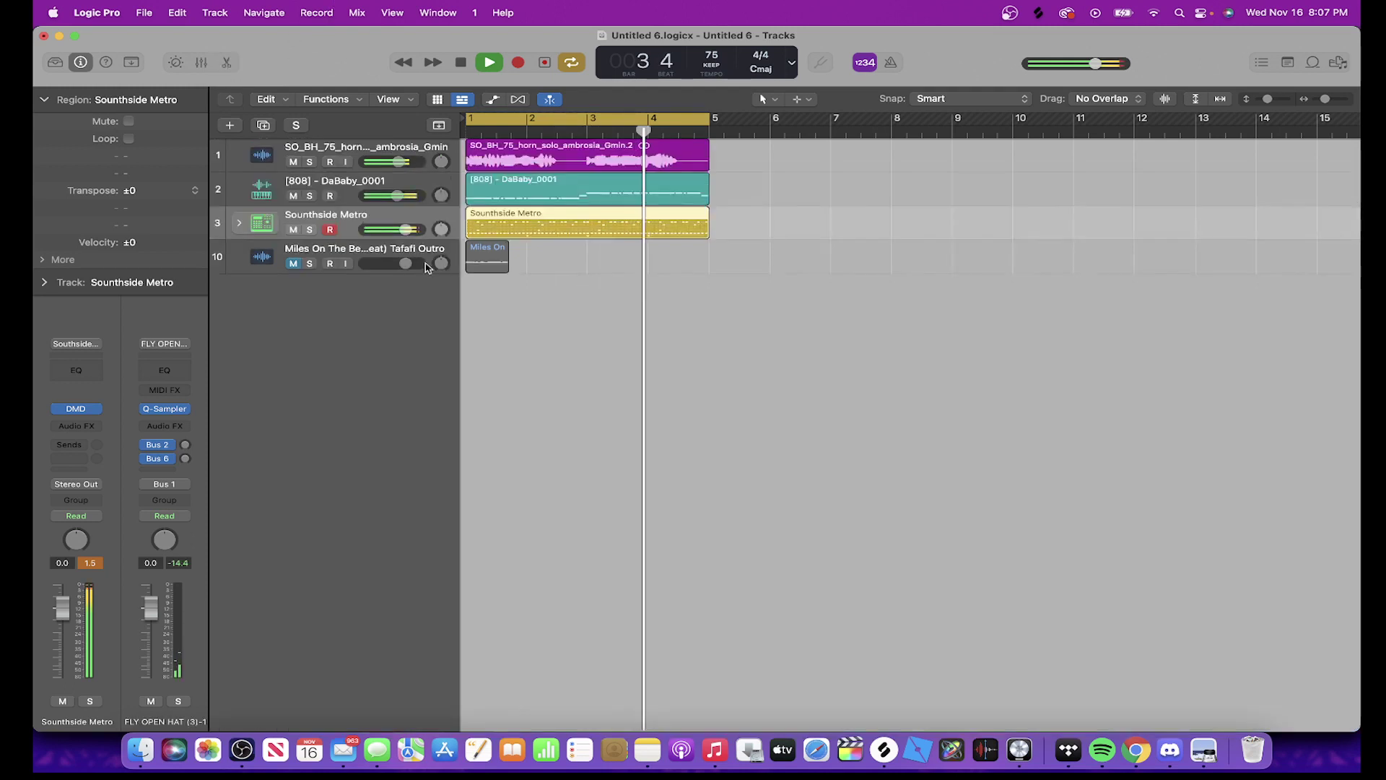
{"action": "right_click", "coordinate": [538, 215]}
{"action": "left_click", "coordinate": [560, 234]}
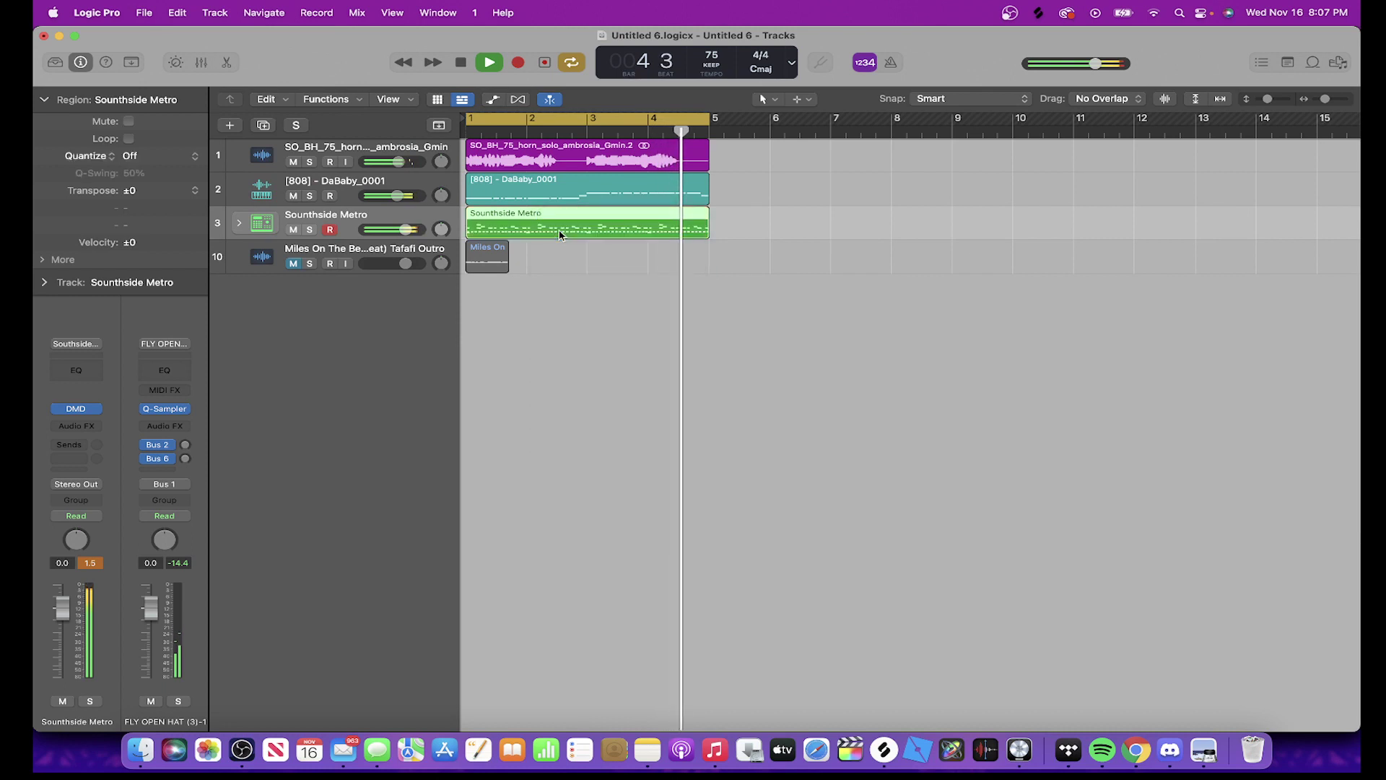
{"action": "right_click", "coordinate": [560, 235]}
{"action": "left_click", "coordinate": [582, 252]}
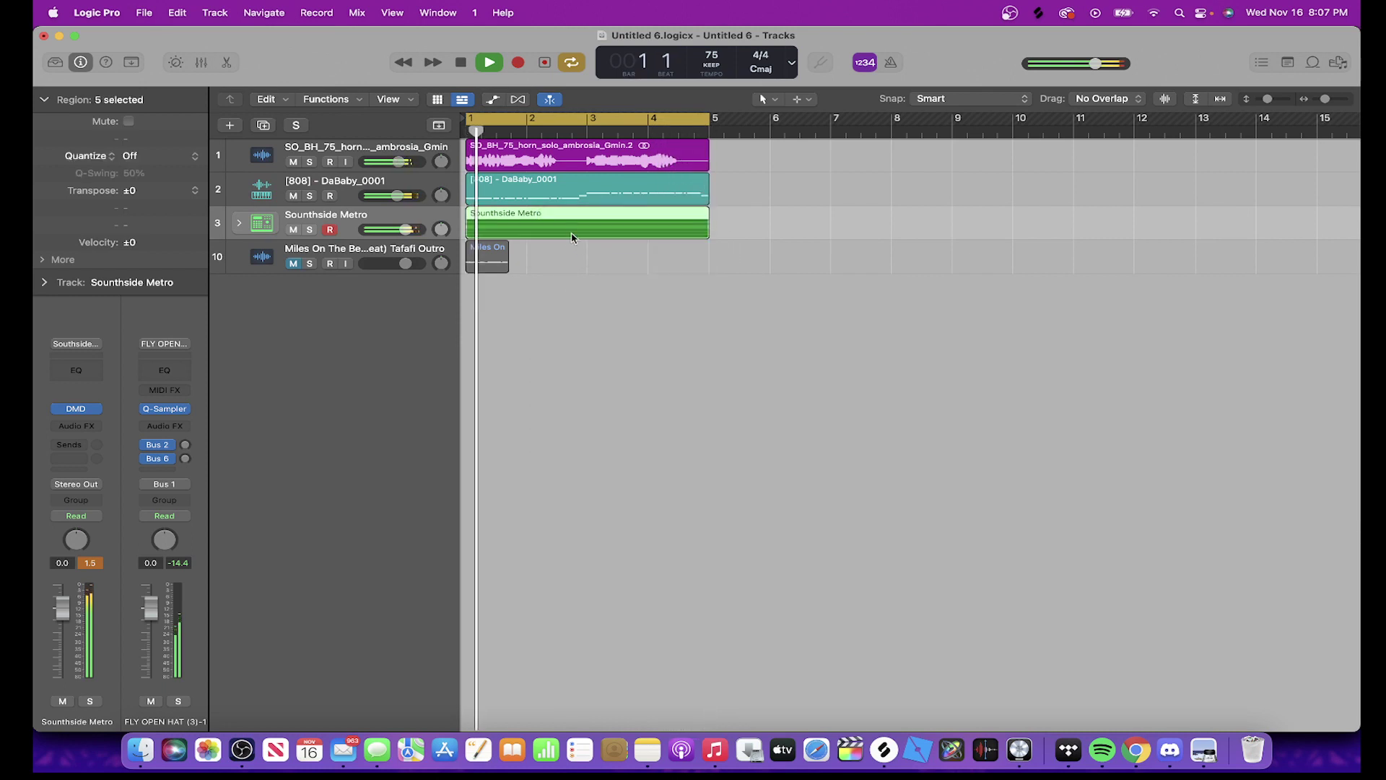
{"action": "left_click", "coordinate": [240, 222]}
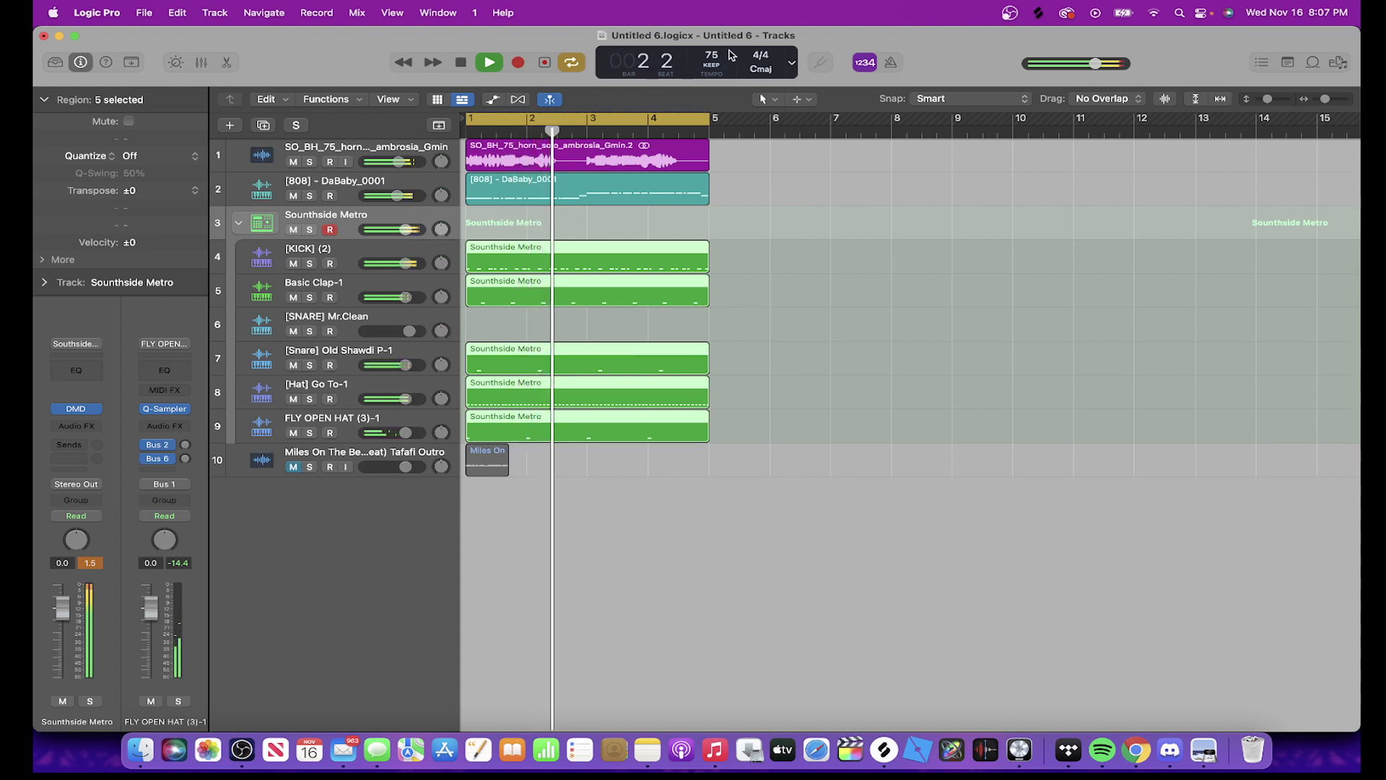
Turn on flex for the horn track and set its mode to Flex Time - Monophonic
{"action": "key", "text": "space"}
{"action": "left_click_drag", "start_coordinate": [761, 204], "coordinate": [658, 162]}
{"action": "key", "text": "space"}
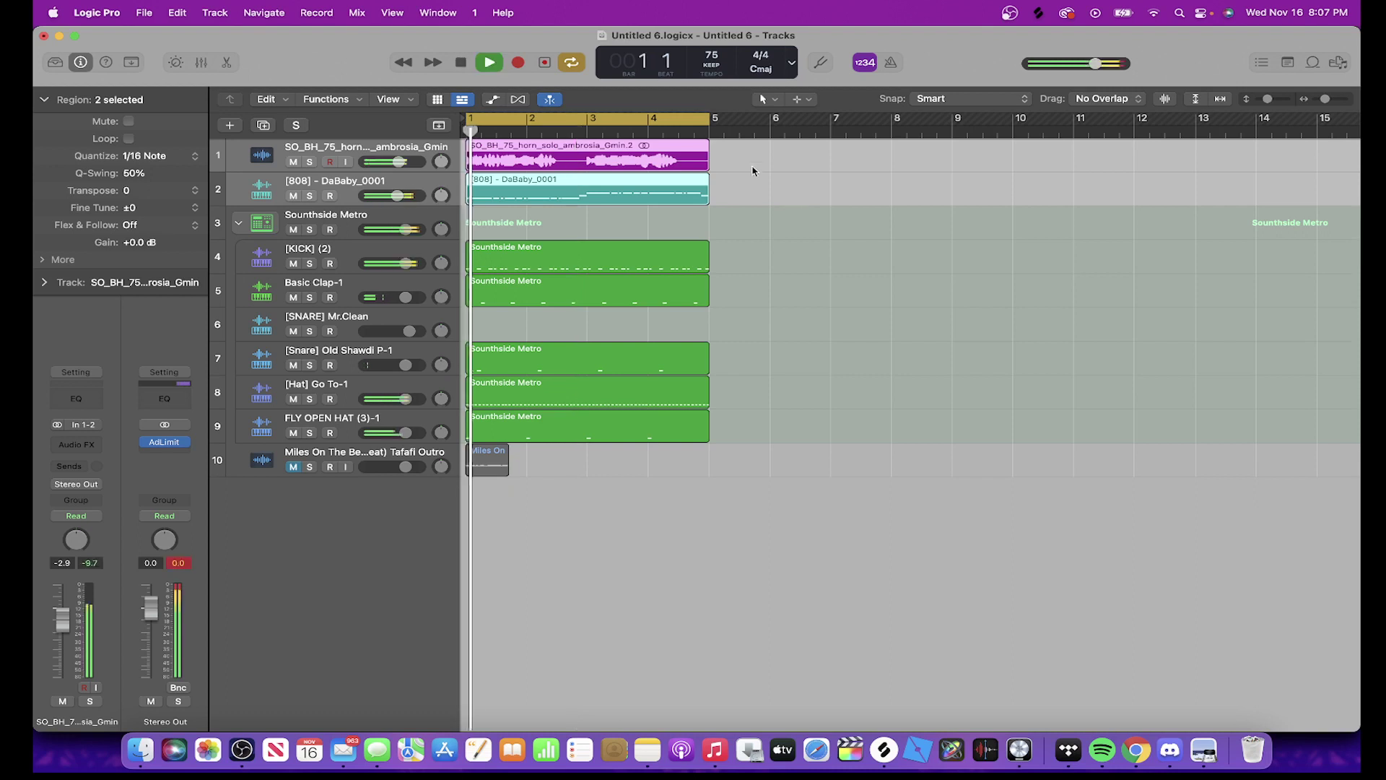
{"action": "left_click", "coordinate": [668, 152]}
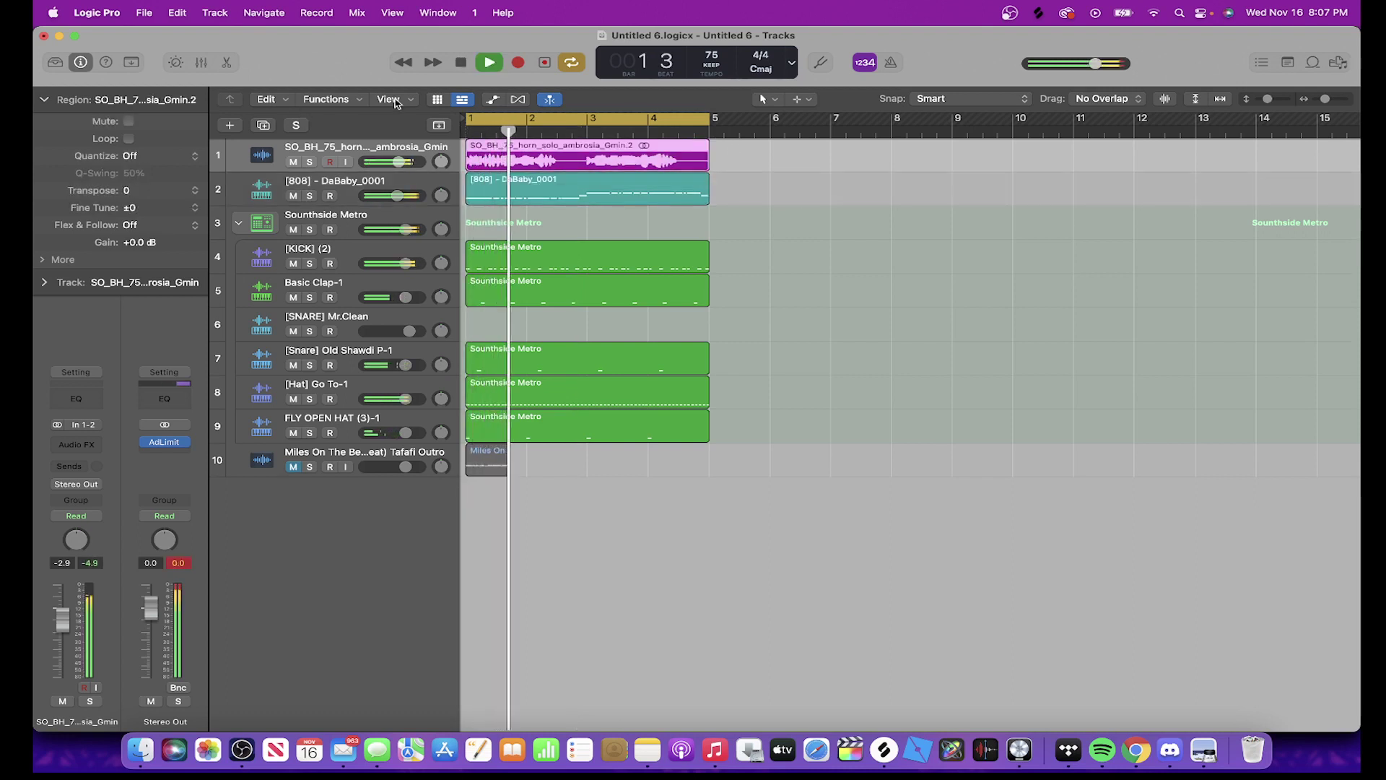
{"action": "left_click", "coordinate": [493, 99]}
{"action": "left_click", "coordinate": [385, 186]}
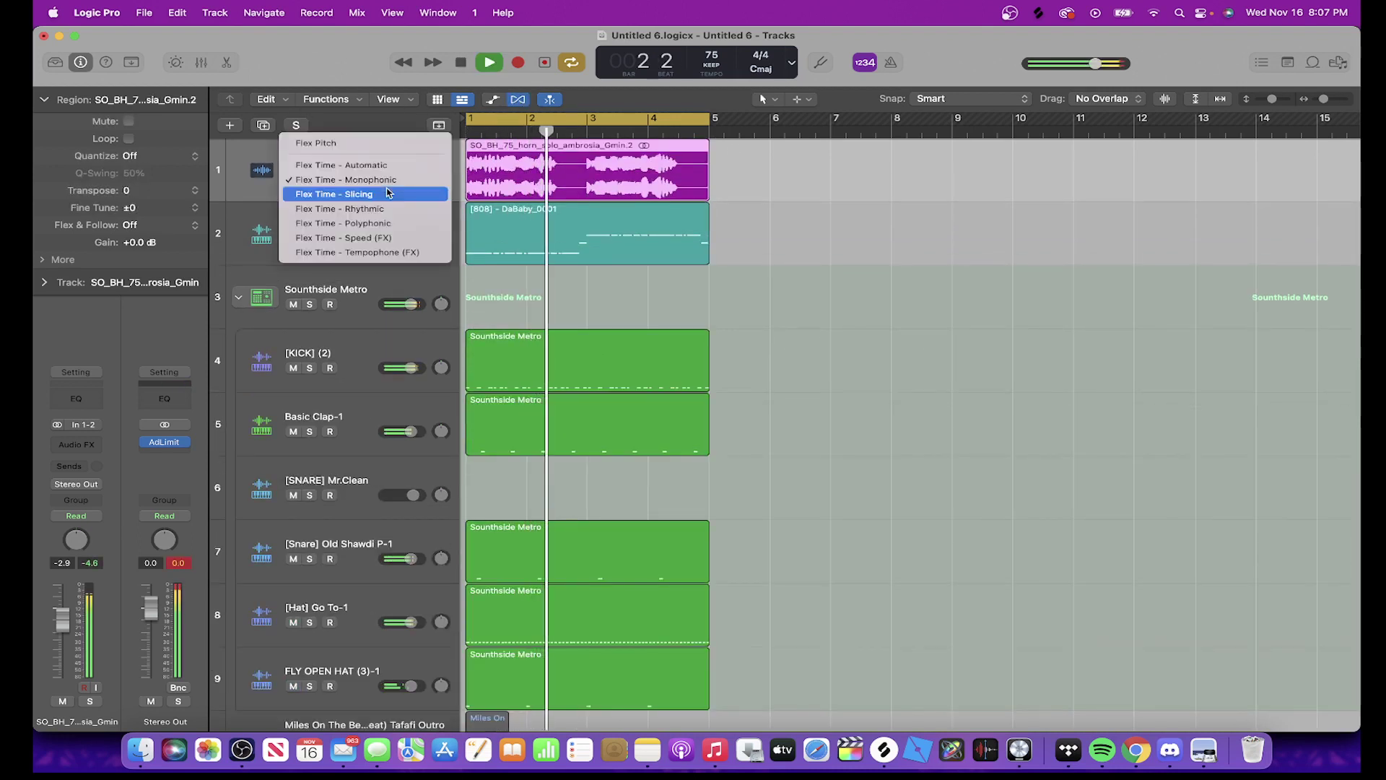
{"action": "left_click", "coordinate": [388, 192]}
{"action": "left_click", "coordinate": [387, 187]}
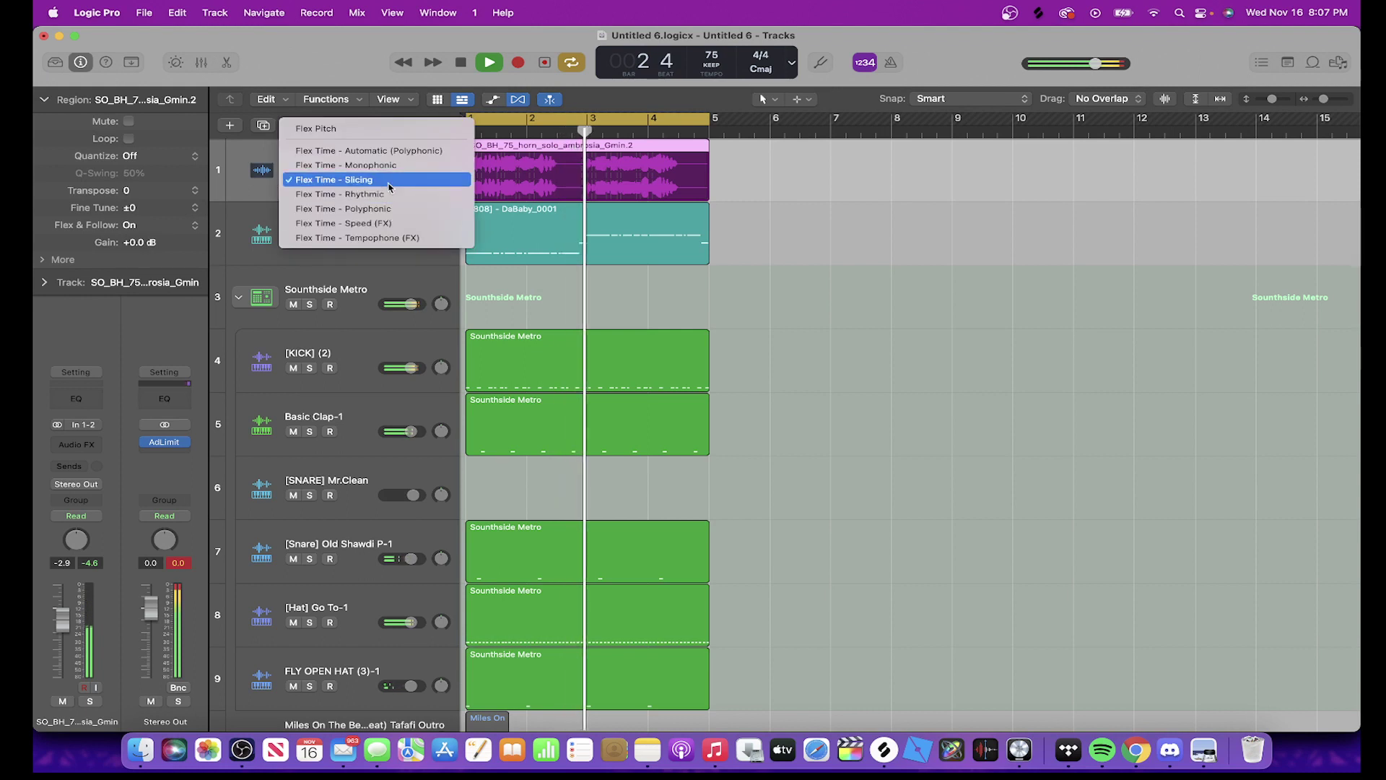
{"action": "left_click", "coordinate": [383, 166]}
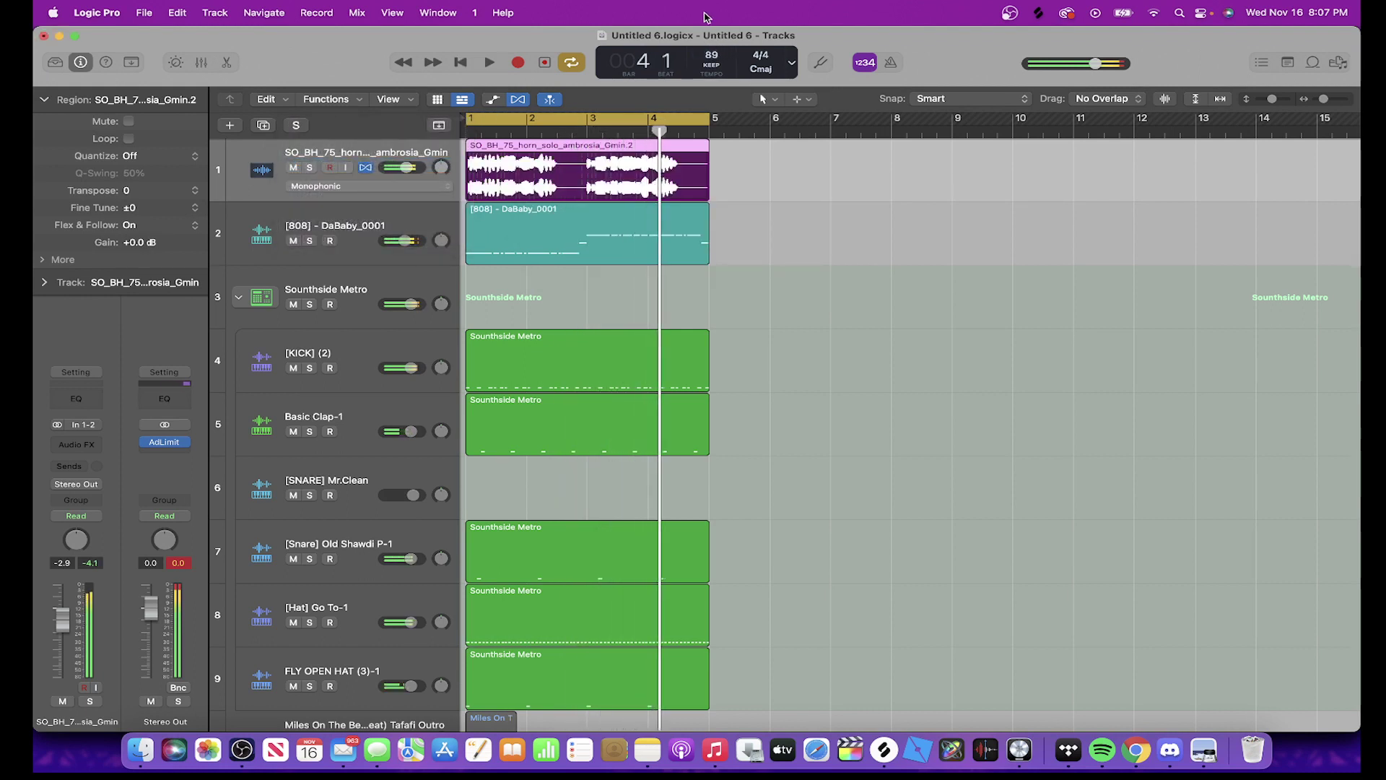
Play the loop with the project tempo raised to 90 BPM, then collapse the Sounthside Metro stack and hide the flex view
{"action": "key", "text": "space"}
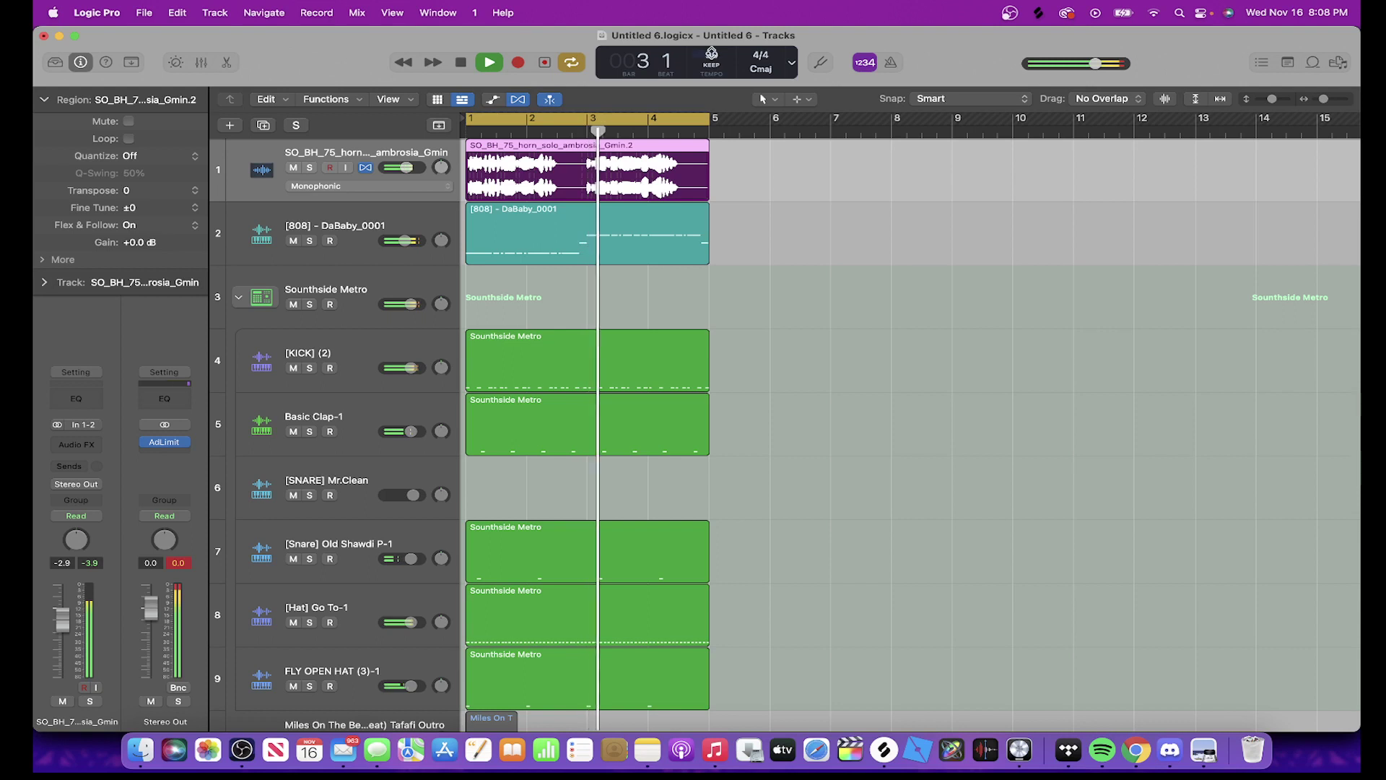
{"action": "left_click", "coordinate": [239, 297]}
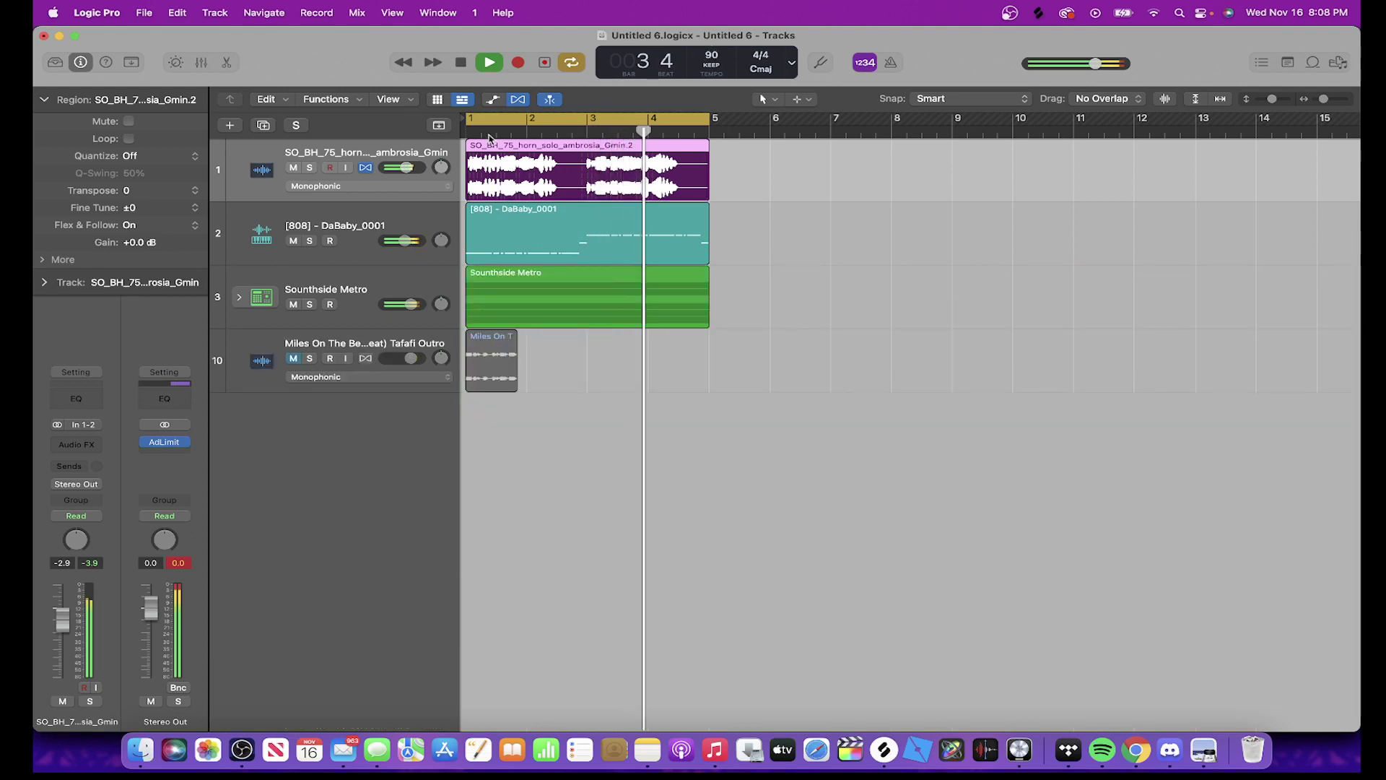
{"action": "left_click", "coordinate": [527, 101]}
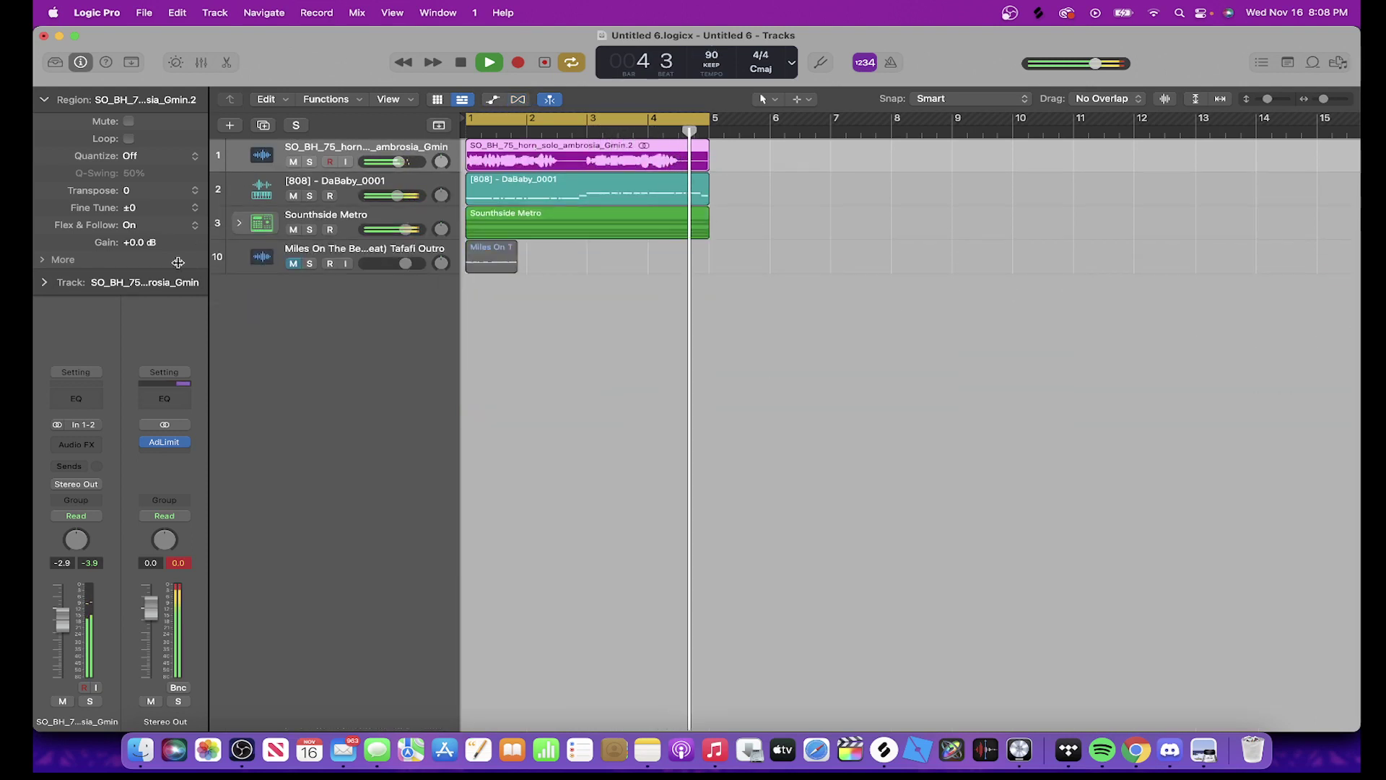
Transpose the horn region by -1 and move all notes of the [808] - DaBaby_0001 region down one semitone
{"action": "left_click_drag", "start_coordinate": [146, 194], "coordinate": [148, 197]}
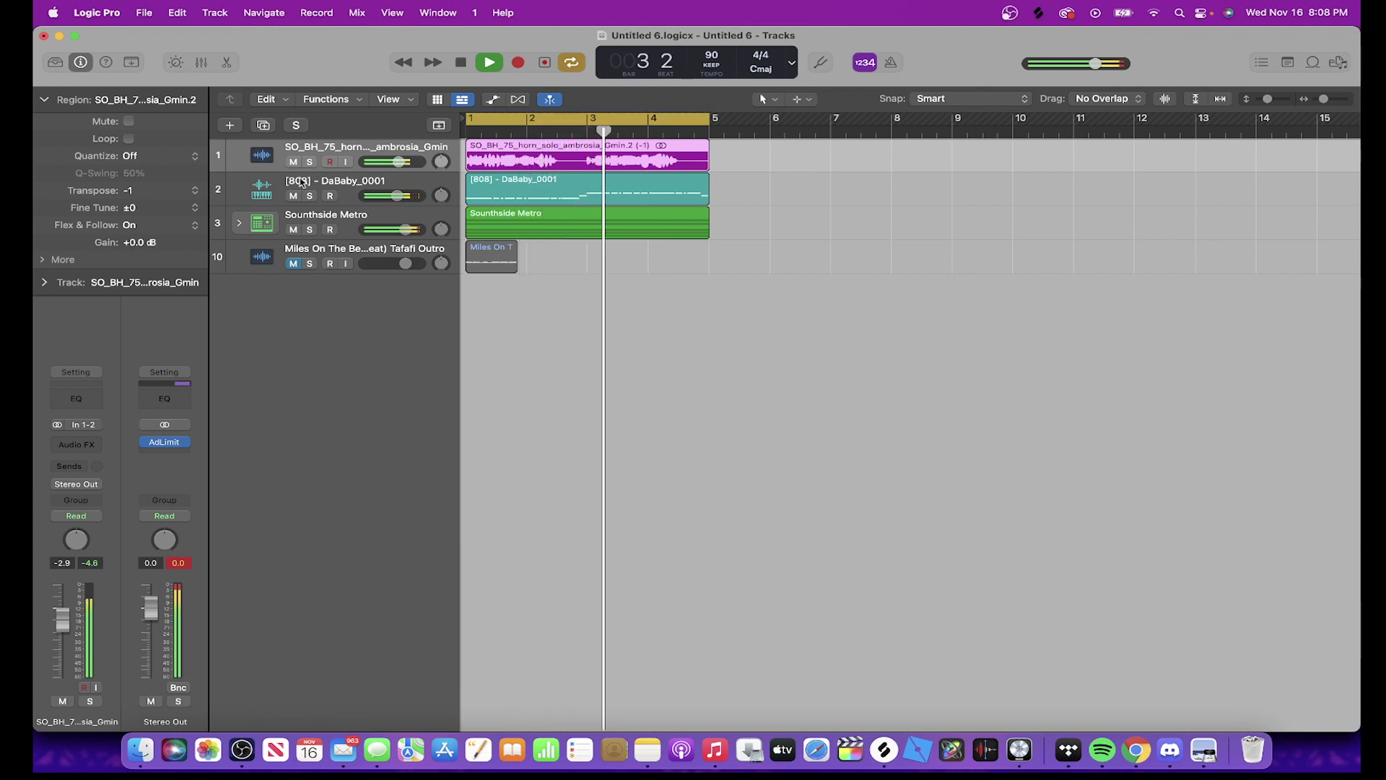
{"action": "double_click", "coordinate": [511, 199]}
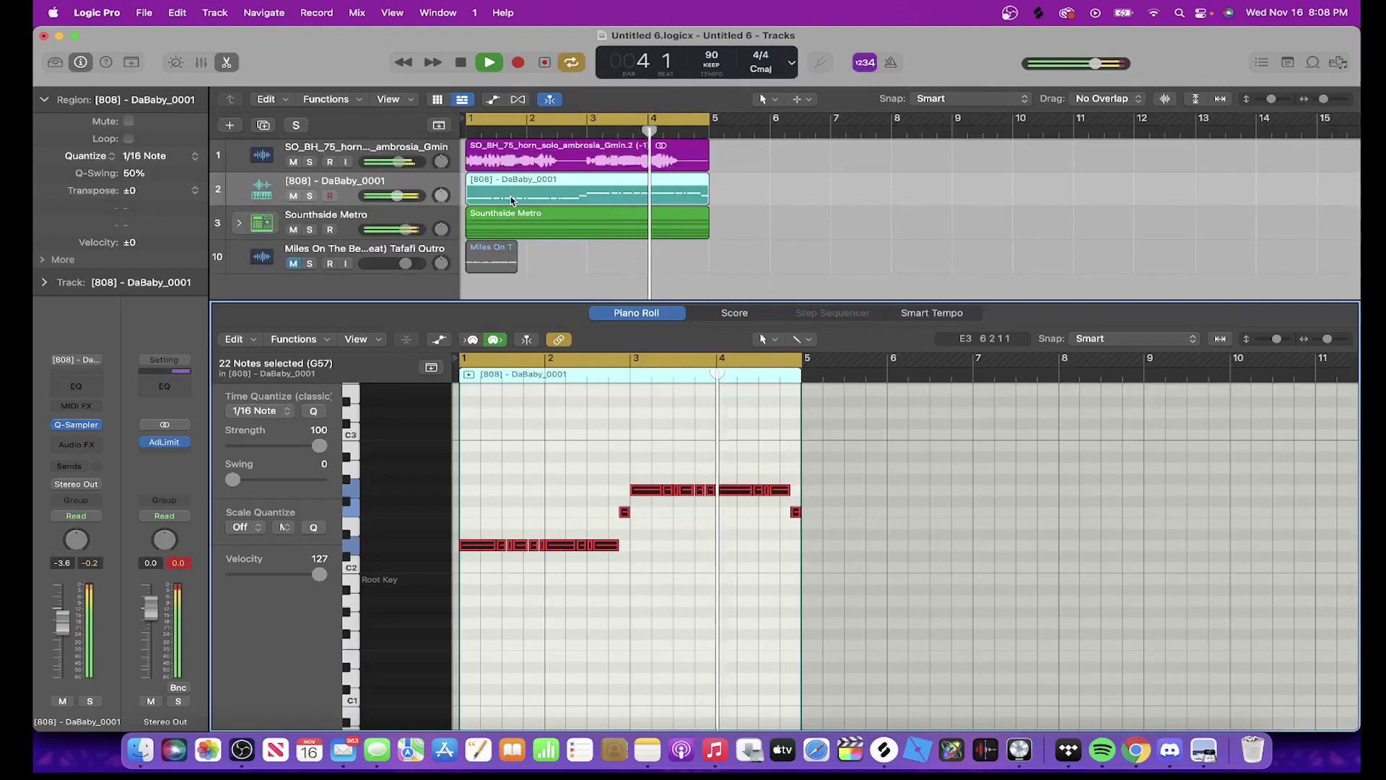
{"action": "key", "text": "alt+Down"}
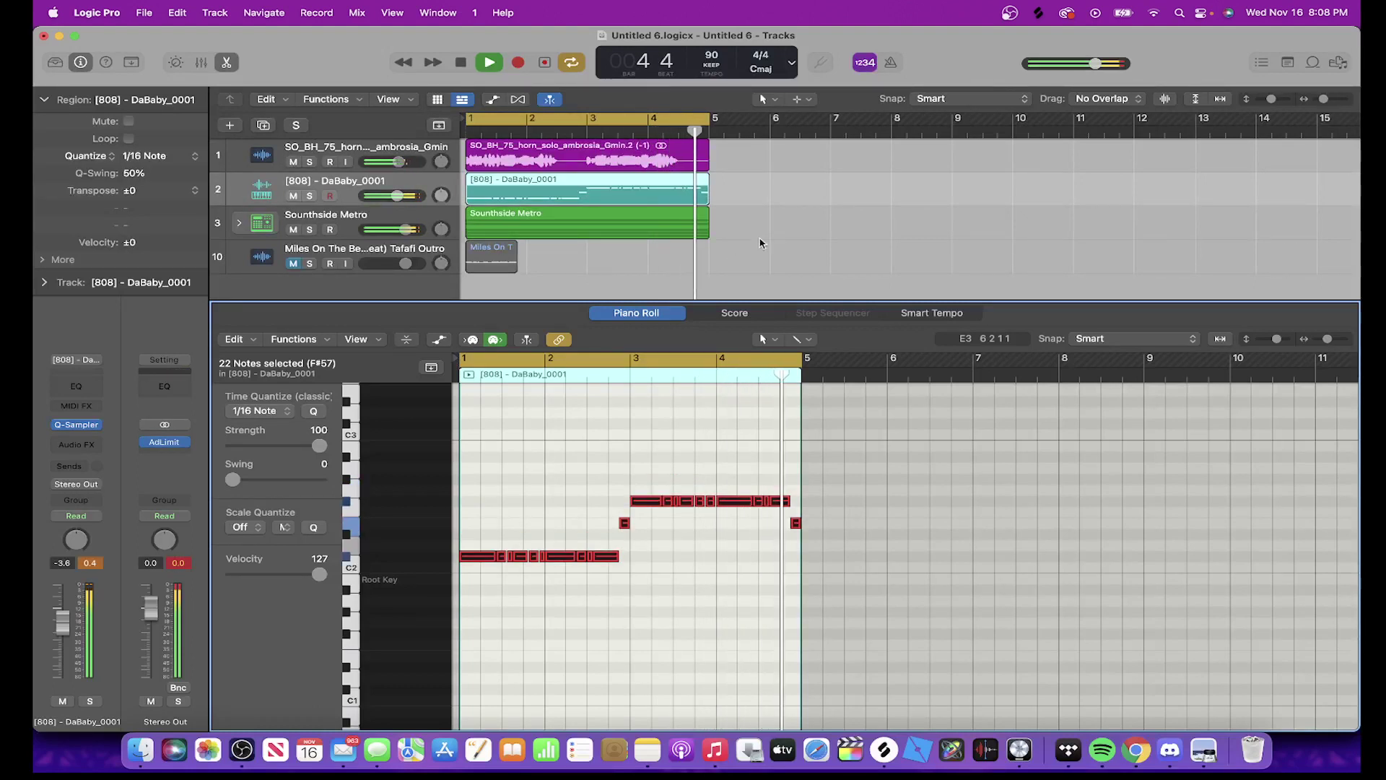
{"action": "left_click", "coordinate": [776, 231]}
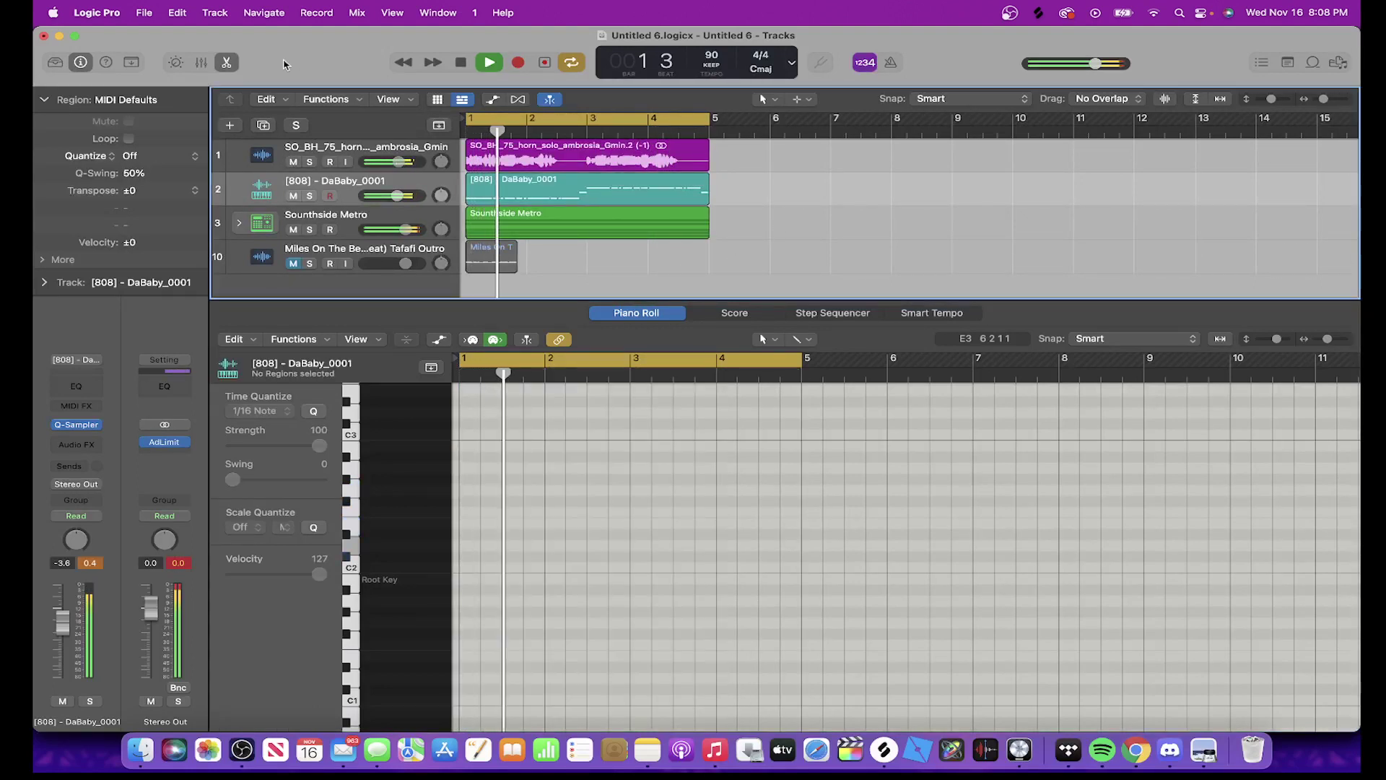
{"action": "left_click", "coordinate": [224, 65]}
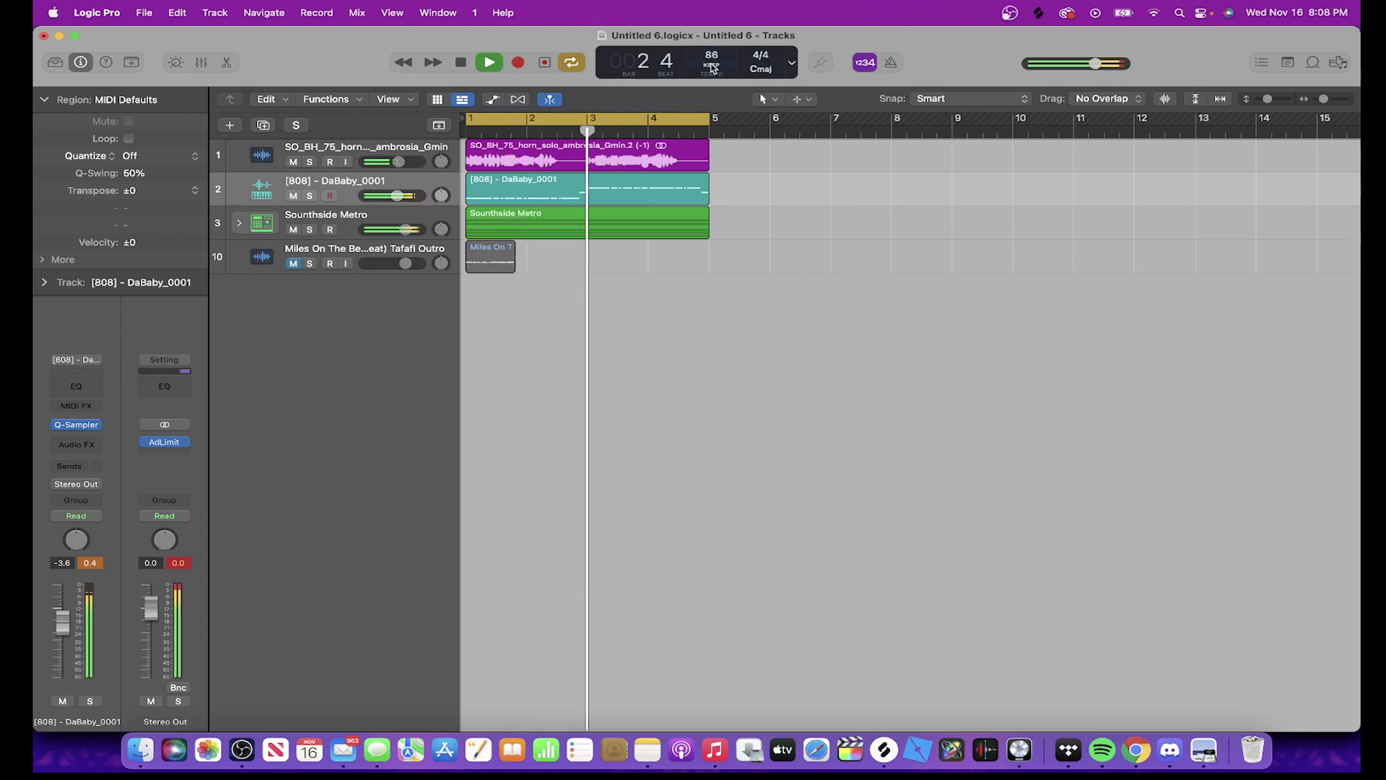
Set the project tempo to 80 BPM and delete the empty [SNARE] Mr.Clean track from the Sounthside Metro stack
{"action": "left_click_drag", "start_coordinate": [712, 61], "coordinate": [713, 65]}
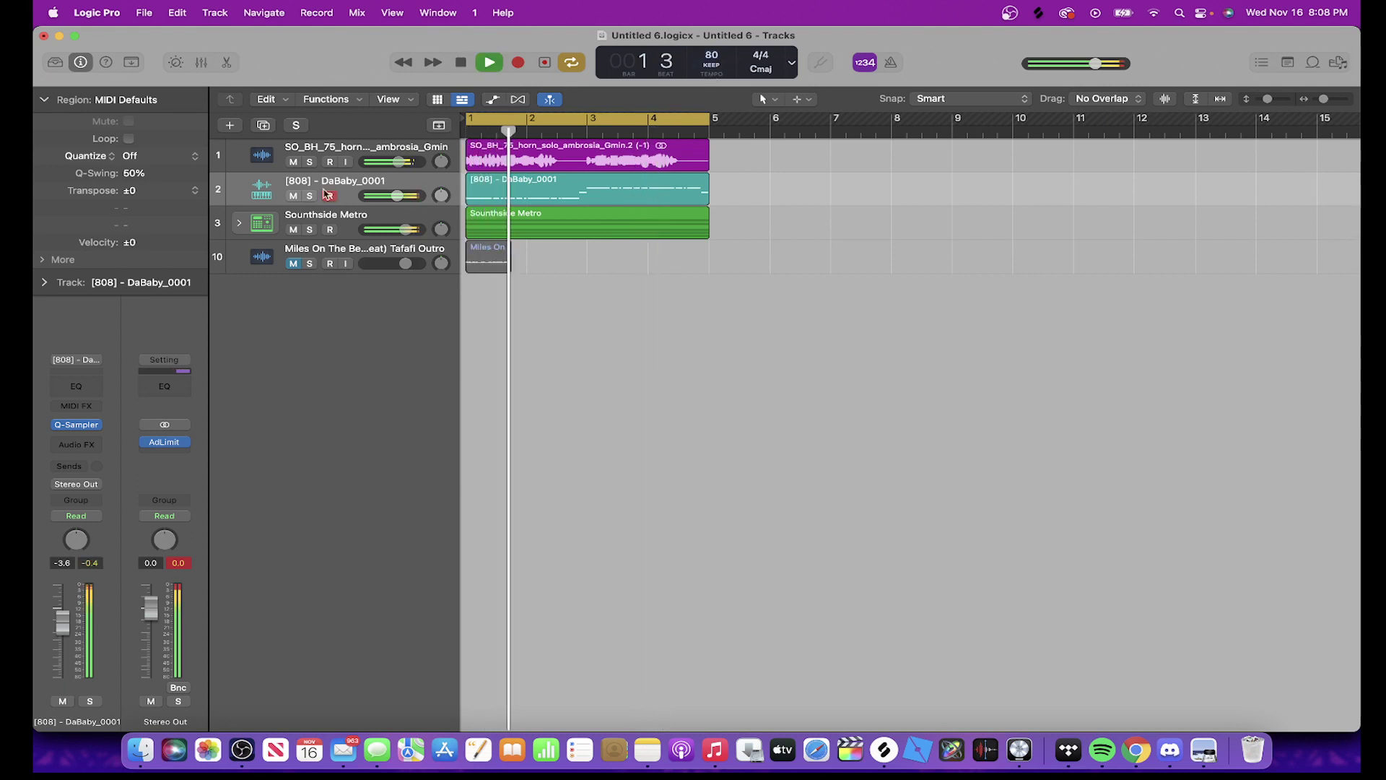
{"action": "left_click", "coordinate": [239, 224]}
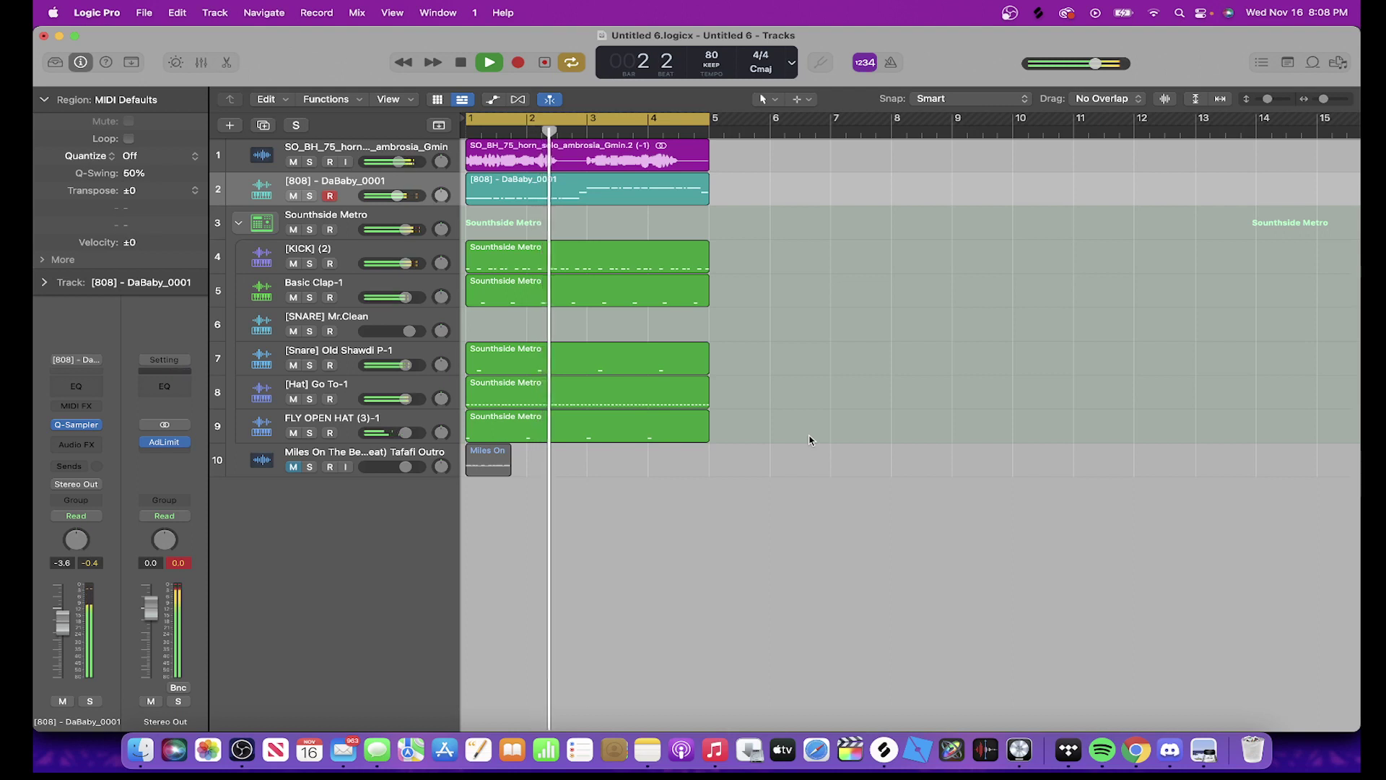
{"action": "left_click", "coordinate": [363, 314]}
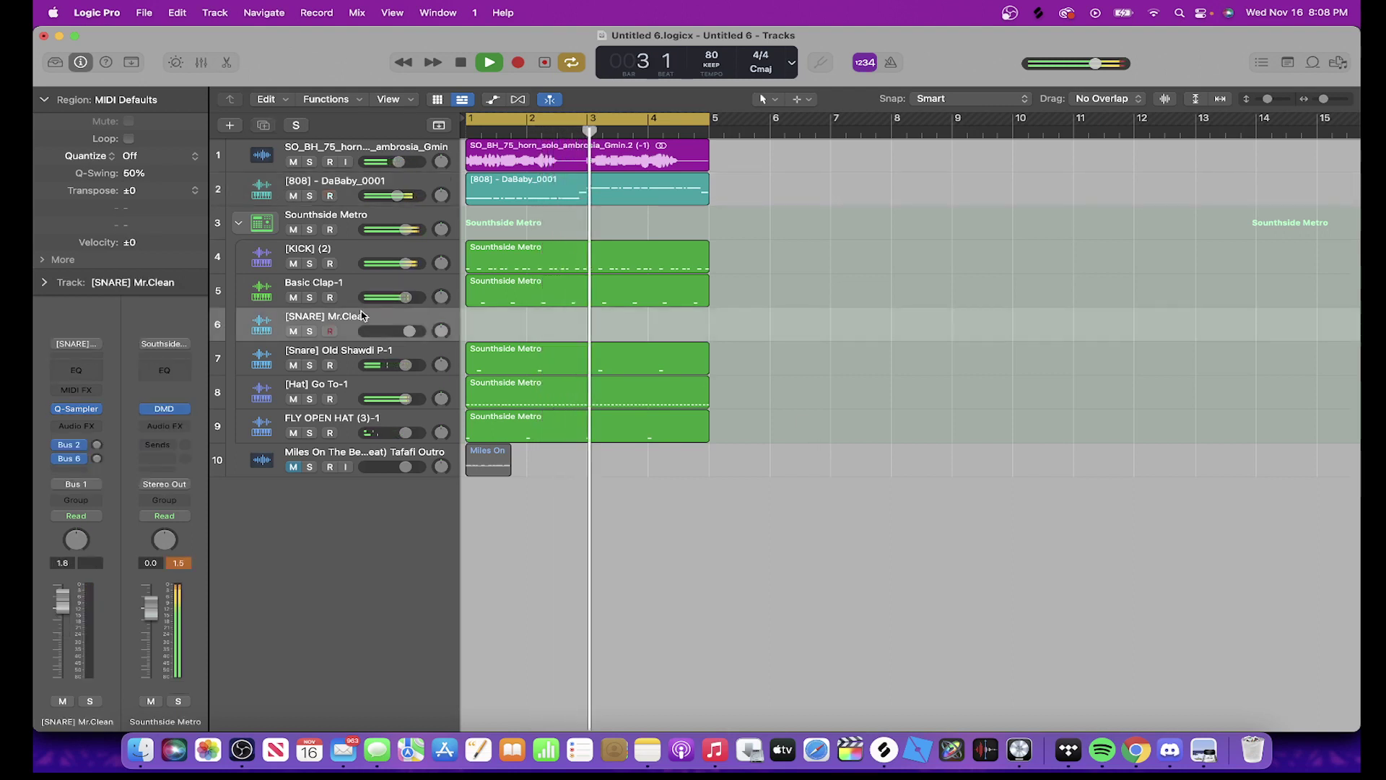
{"action": "key", "text": "super+BackSpace"}
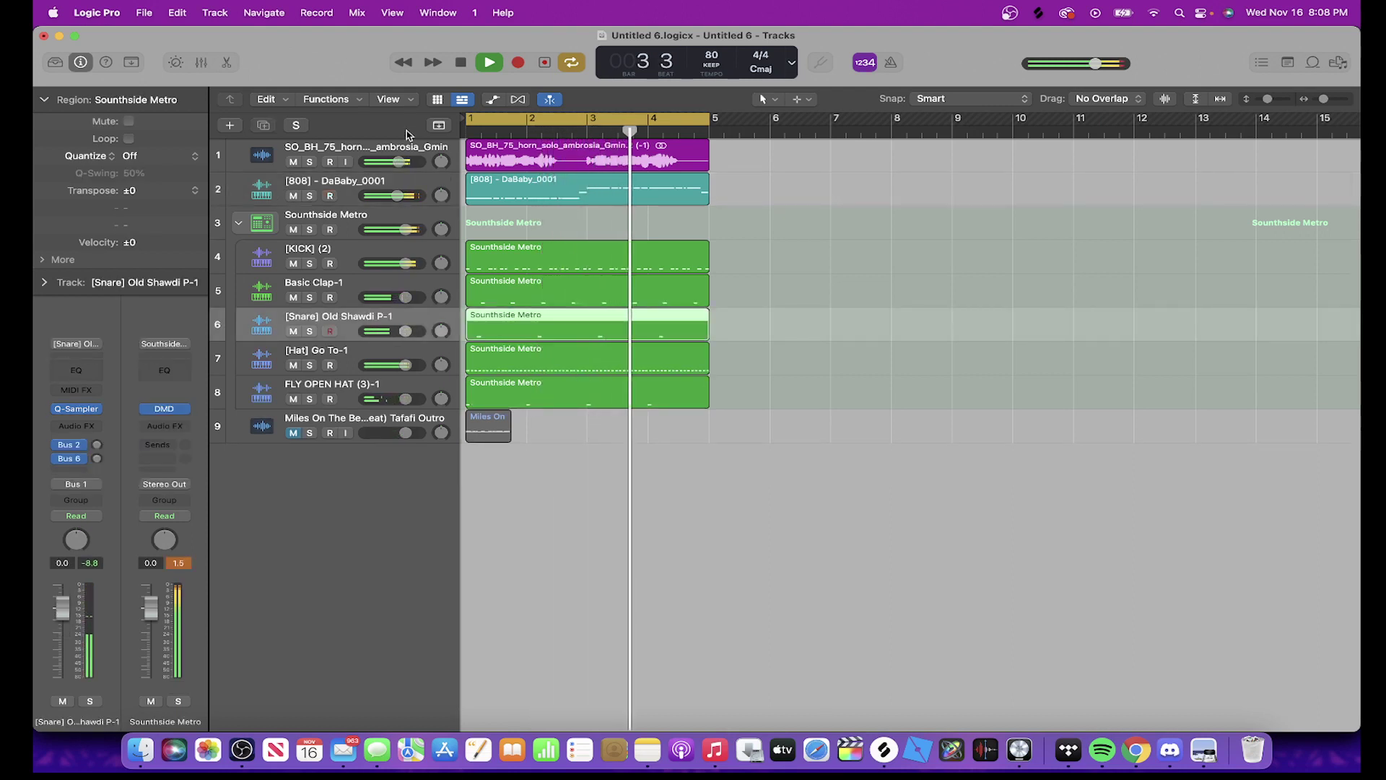
{"action": "left_click", "coordinate": [546, 227]}
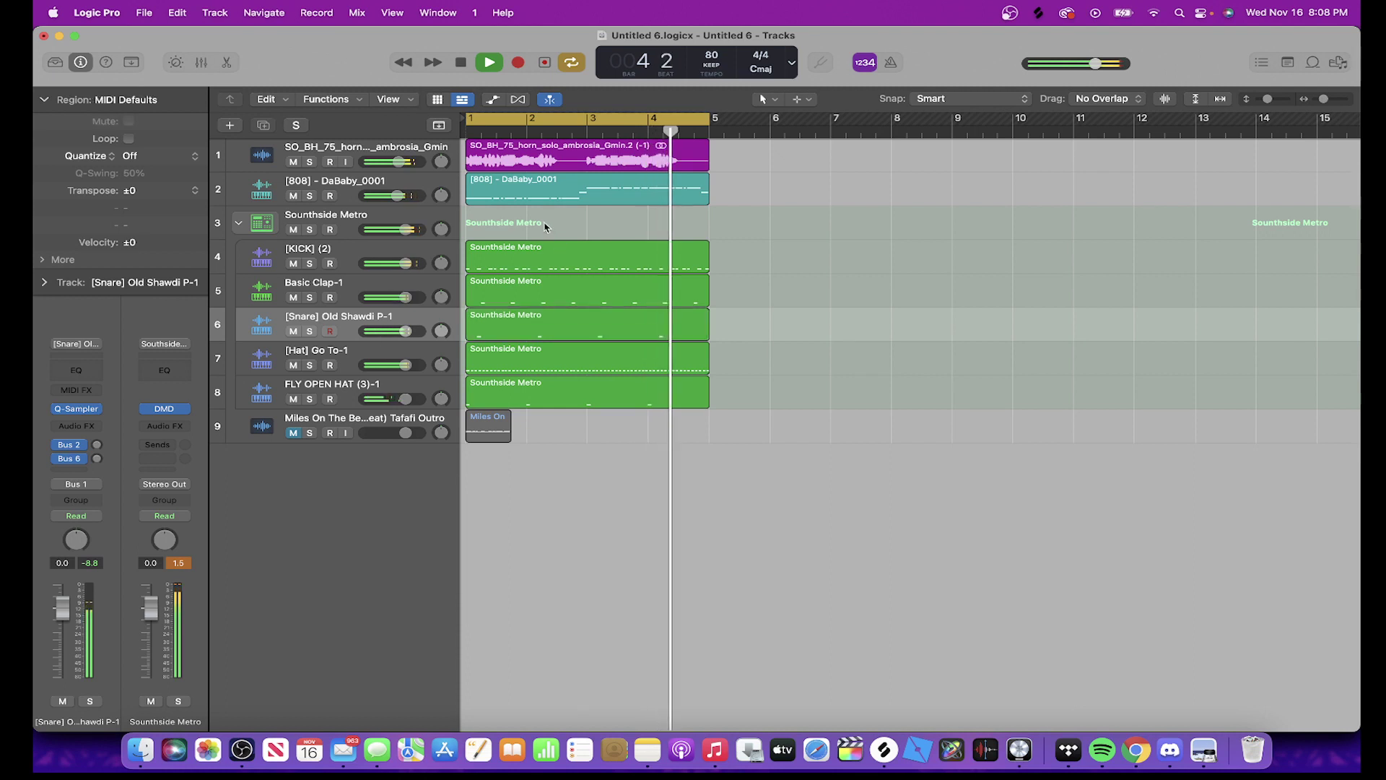
{"action": "left_click", "coordinate": [239, 224]}
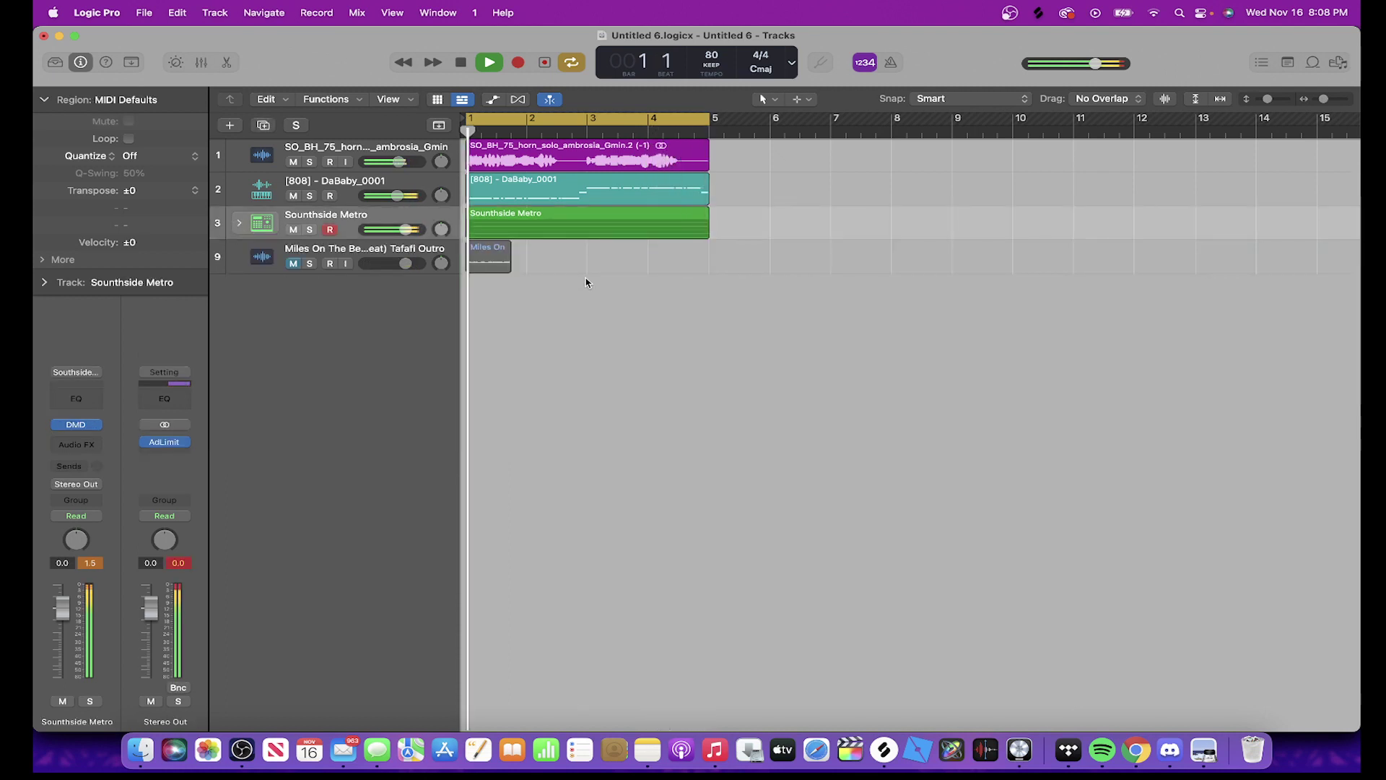
Repeat the horn, 808 and Sounthside Metro drum regions end to end up to bar 97, and switch cycle mode off
{"action": "key", "text": "super+a"}
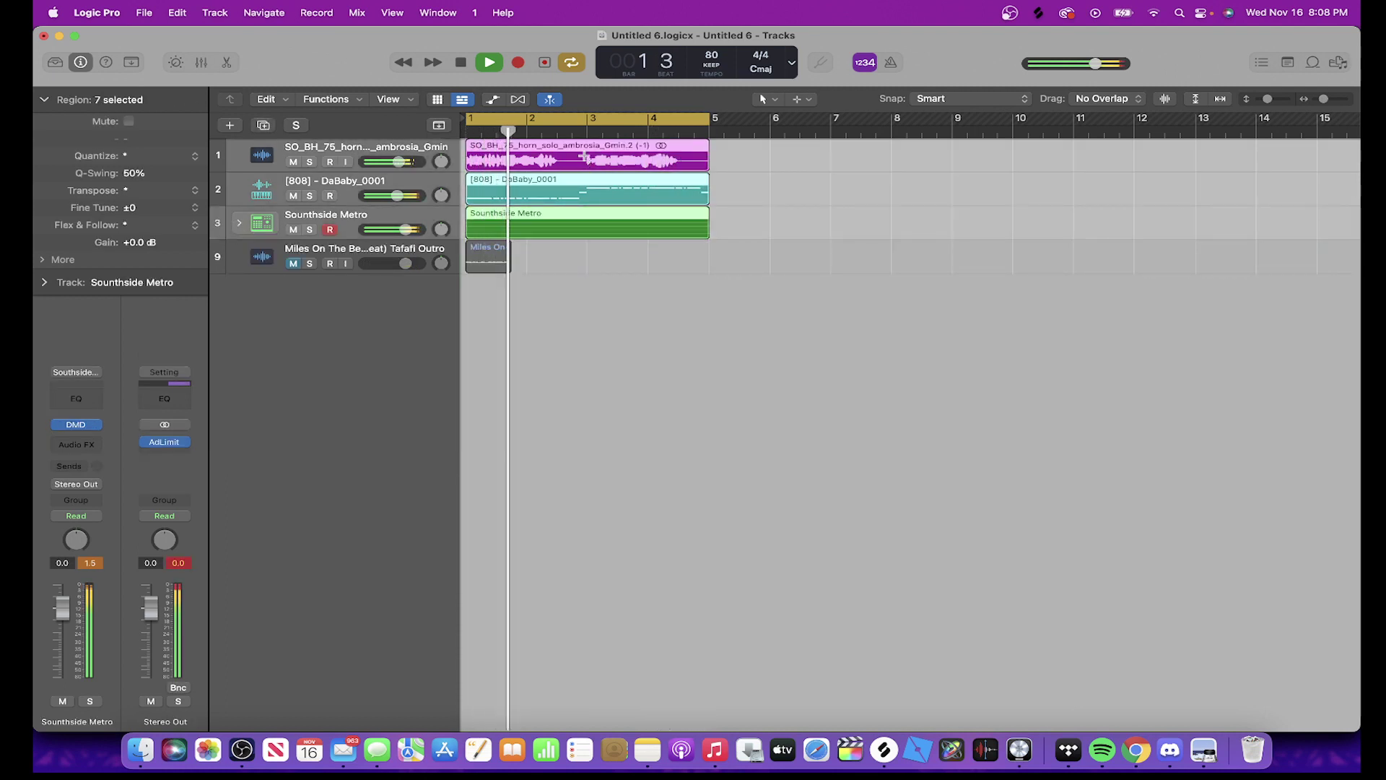
{"action": "key", "text": "super+r"}
{"action": "key", "text": "super+Left"}
{"action": "key", "text": "super+Left"}
{"action": "key", "text": "super+Left"}
{"action": "key", "text": "super+r"}
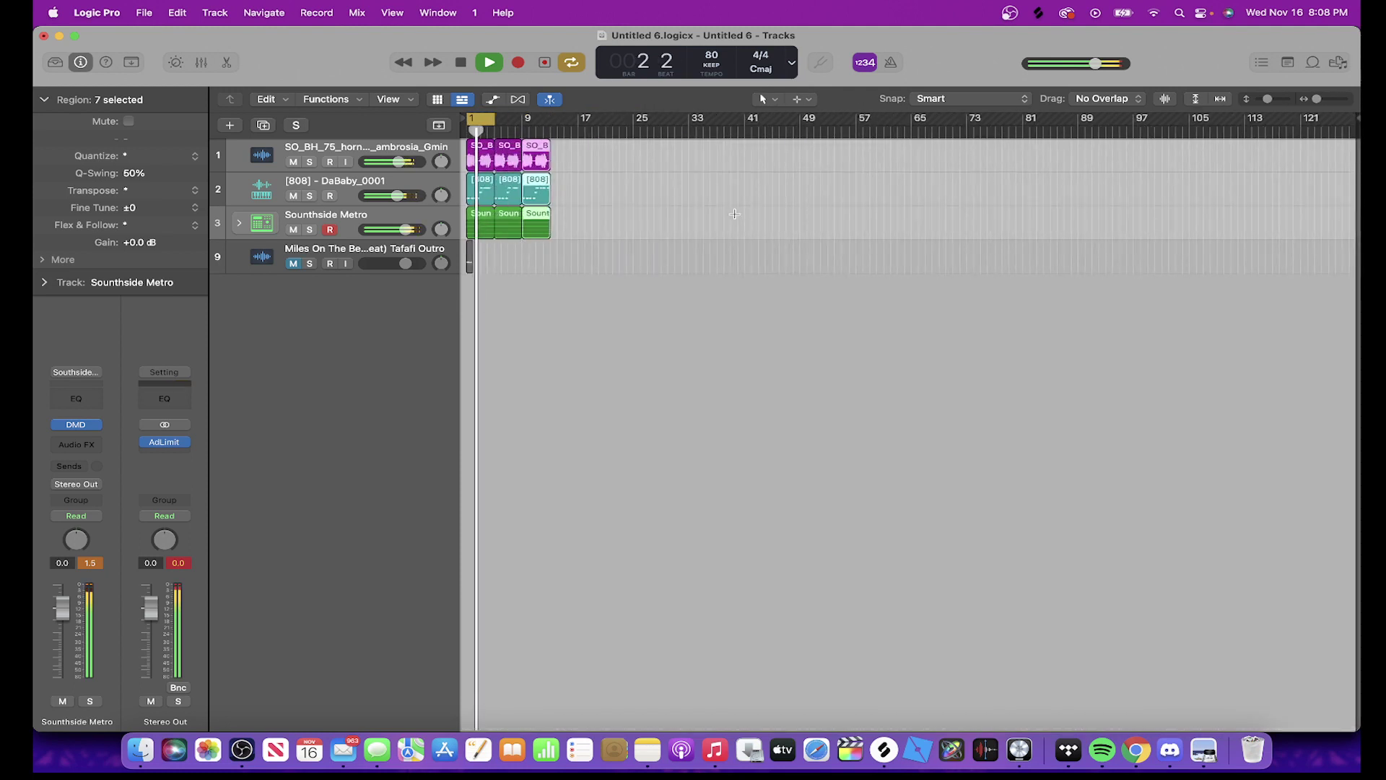
{"action": "key", "text": "super+r"}
{"action": "key", "text": "super+r"}
{"action": "key", "text": "super+r"}
{"action": "key", "text": "super+r"}
{"action": "key", "text": "super+r"}
{"action": "key", "text": "super+r"}
{"action": "key", "text": "super+r"}
{"action": "key", "text": "super+r"}
{"action": "key", "text": "super+r"}
{"action": "key", "text": "super+r"}
{"action": "key", "text": "super+r"}
{"action": "key", "text": "super+r"}
{"action": "key", "text": "super+r"}
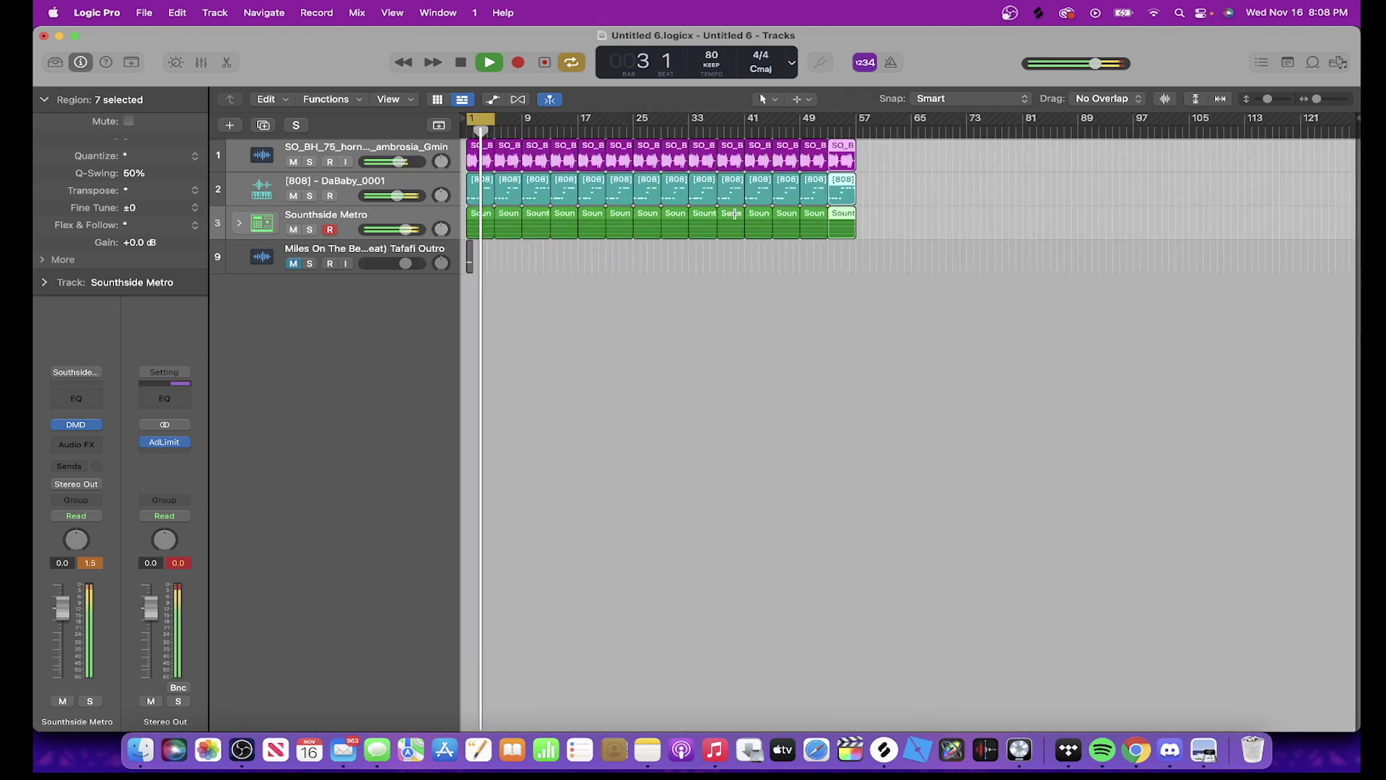
{"action": "key", "text": "super+r"}
{"action": "key", "text": "super+r"}
{"action": "key", "text": "super+r"}
{"action": "key", "text": "super+r"}
{"action": "key", "text": "super+r"}
{"action": "key", "text": "super+r"}
{"action": "key", "text": "super+r"}
{"action": "key", "text": "super+r"}
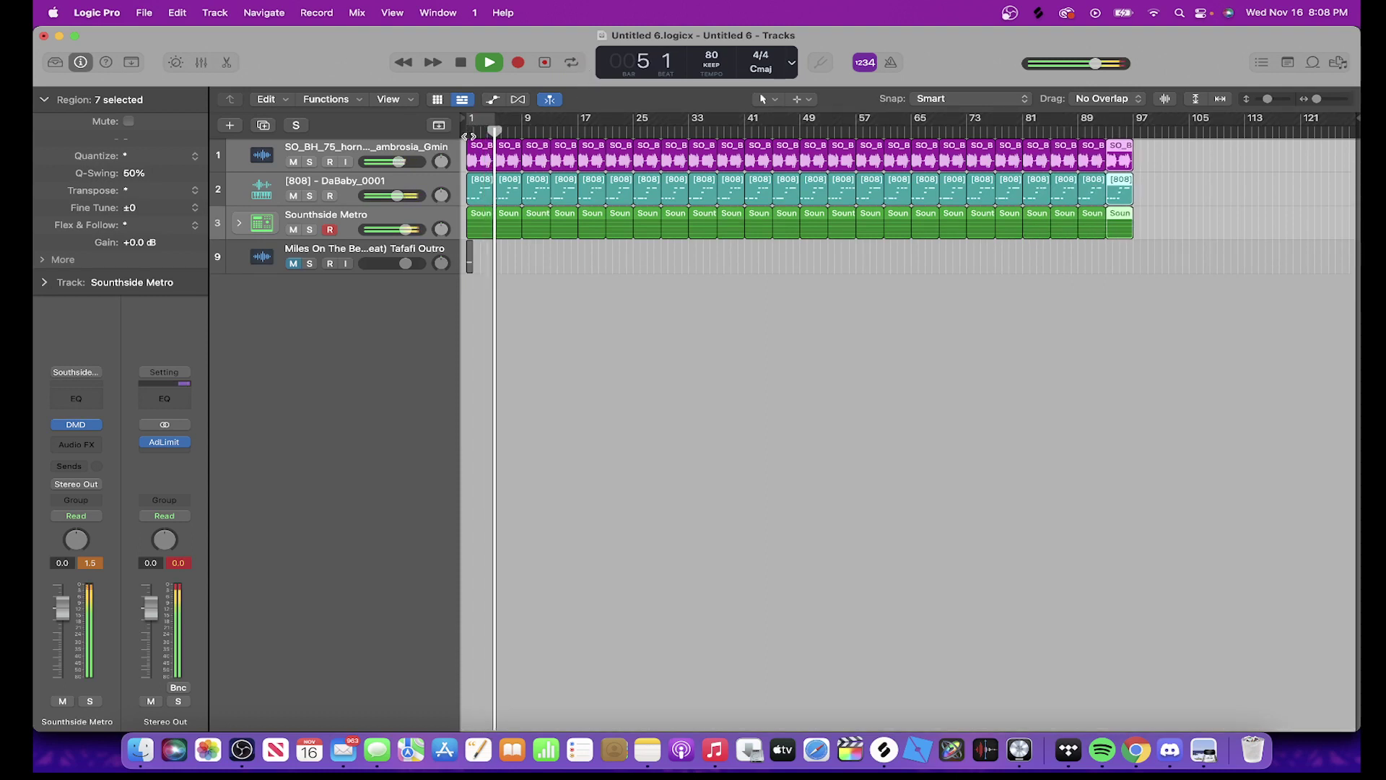
Save the project as Ambro.logicx in the Logic folder of the external drive, organized as a folder
{"action": "key", "text": "super+Right"}
{"action": "key", "text": "super+Right"}
{"action": "key", "text": "super+Right"}
{"action": "key", "text": "super+Right"}
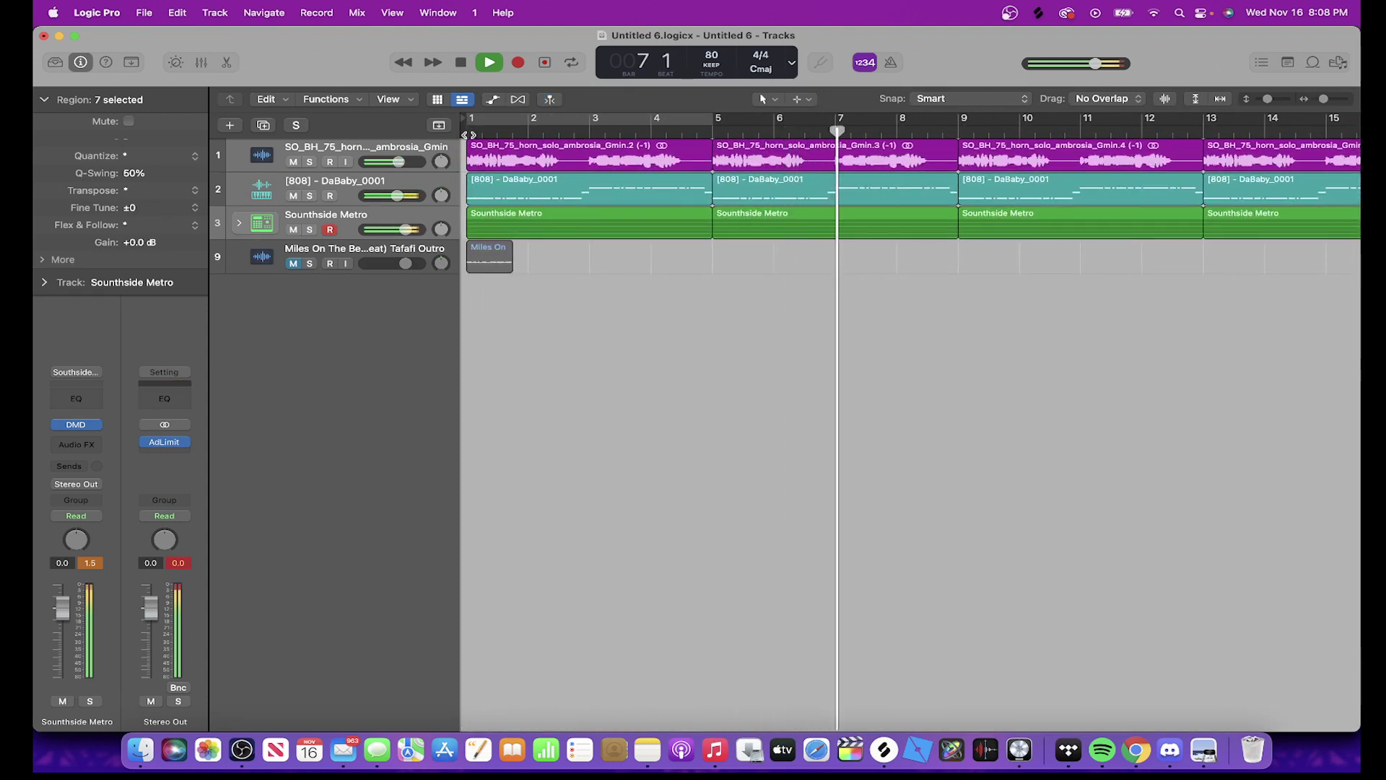
{"action": "key", "text": "super+s"}
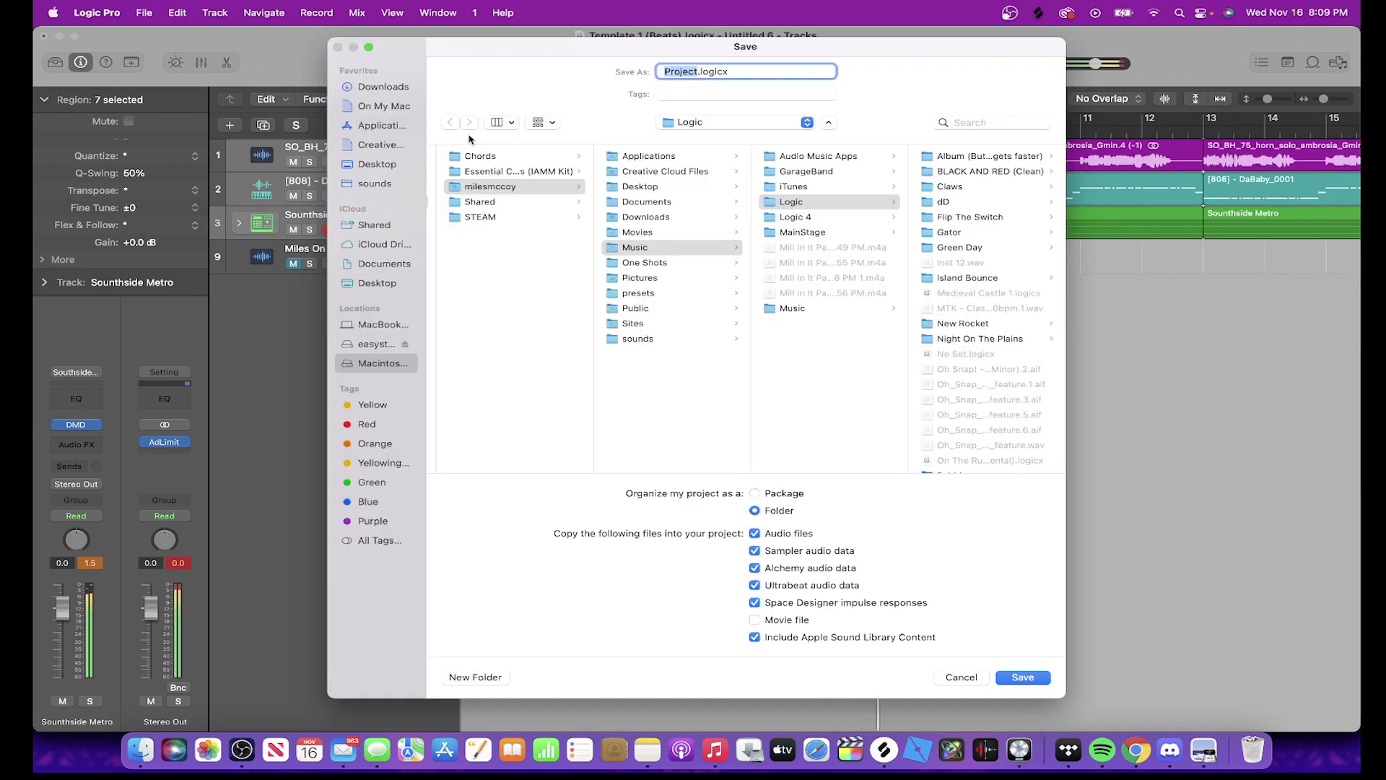
{"action": "left_click", "coordinate": [350, 346]}
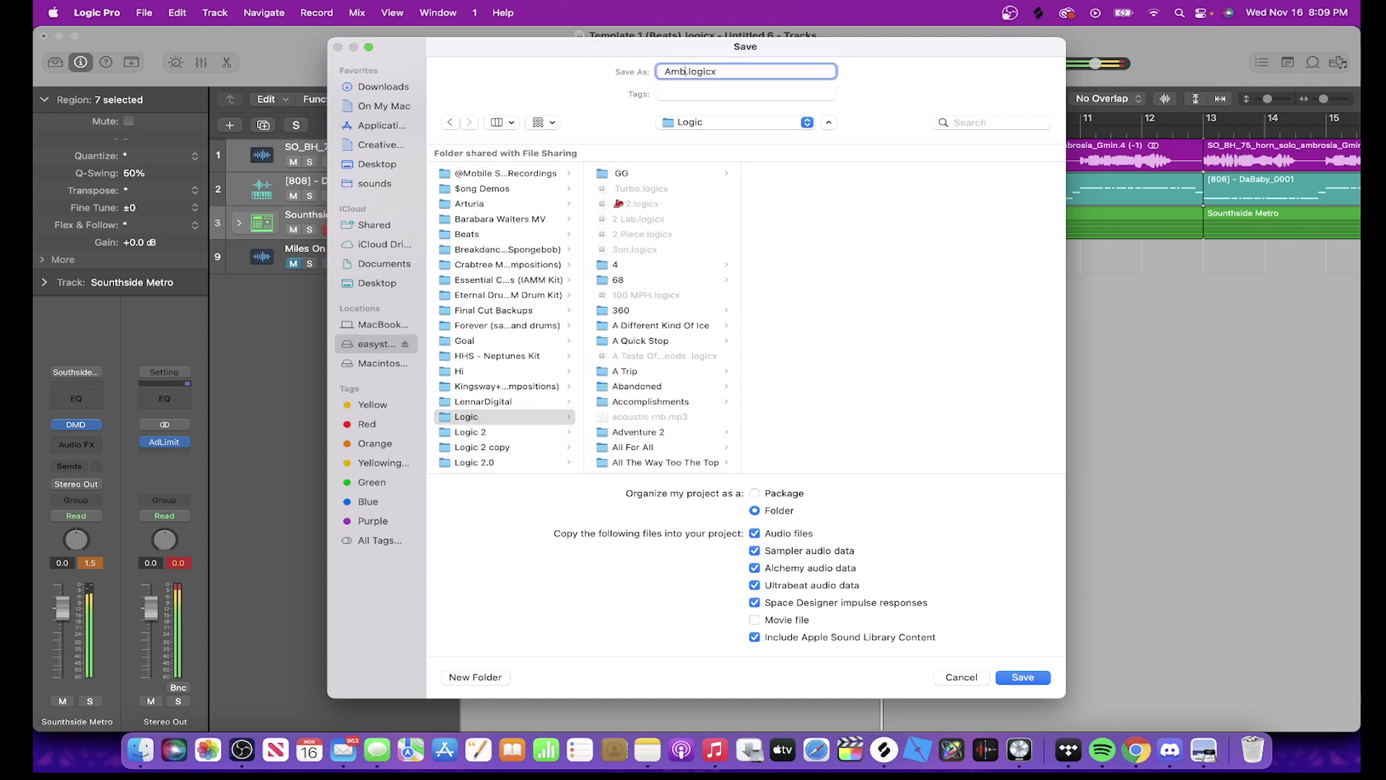
{"action": "left_click", "coordinate": [1021, 678]}
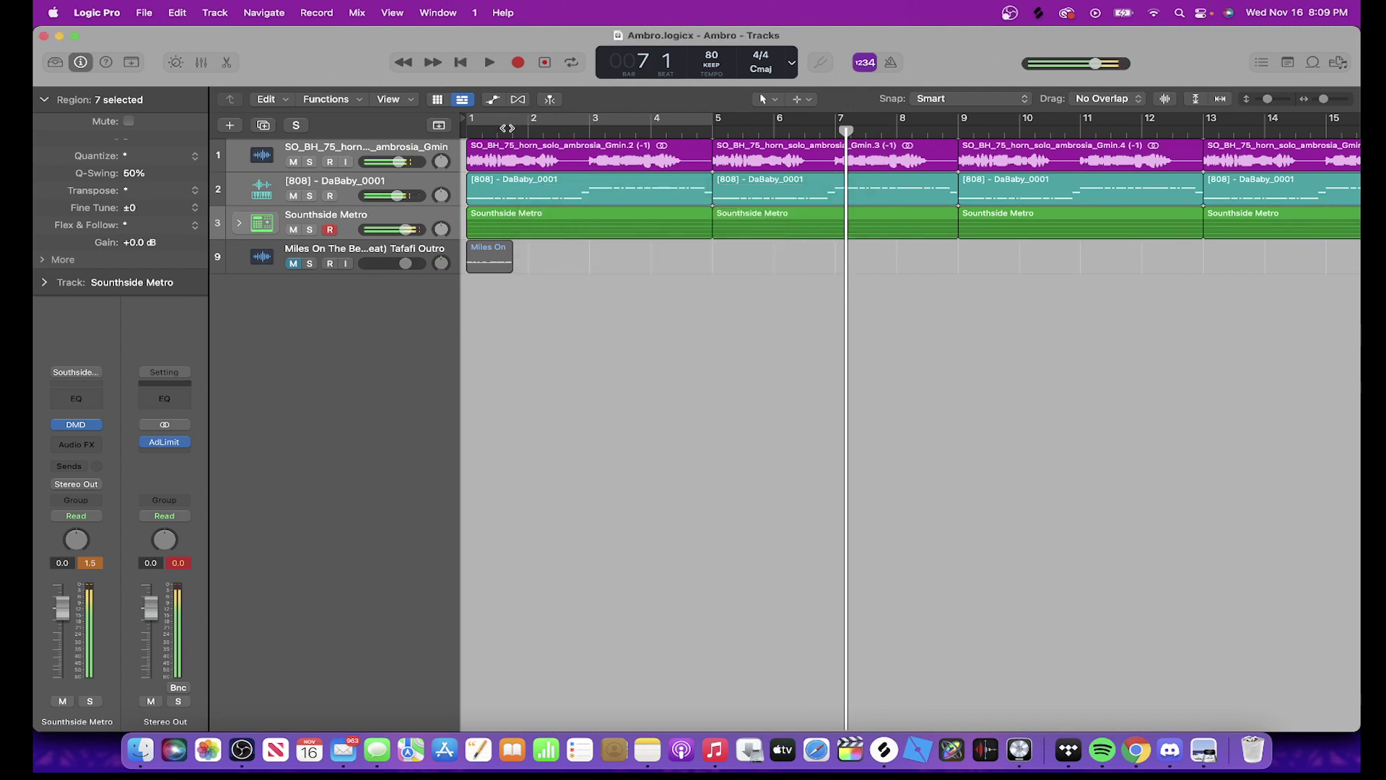
Delete the 808 and drum regions from bar 1 to bar 9, leaving a horn-only intro, and unmute audio track 9
{"action": "left_click", "coordinate": [239, 222]}
{"action": "left_click_drag", "start_coordinate": [617, 466], "coordinate": [793, 207]}
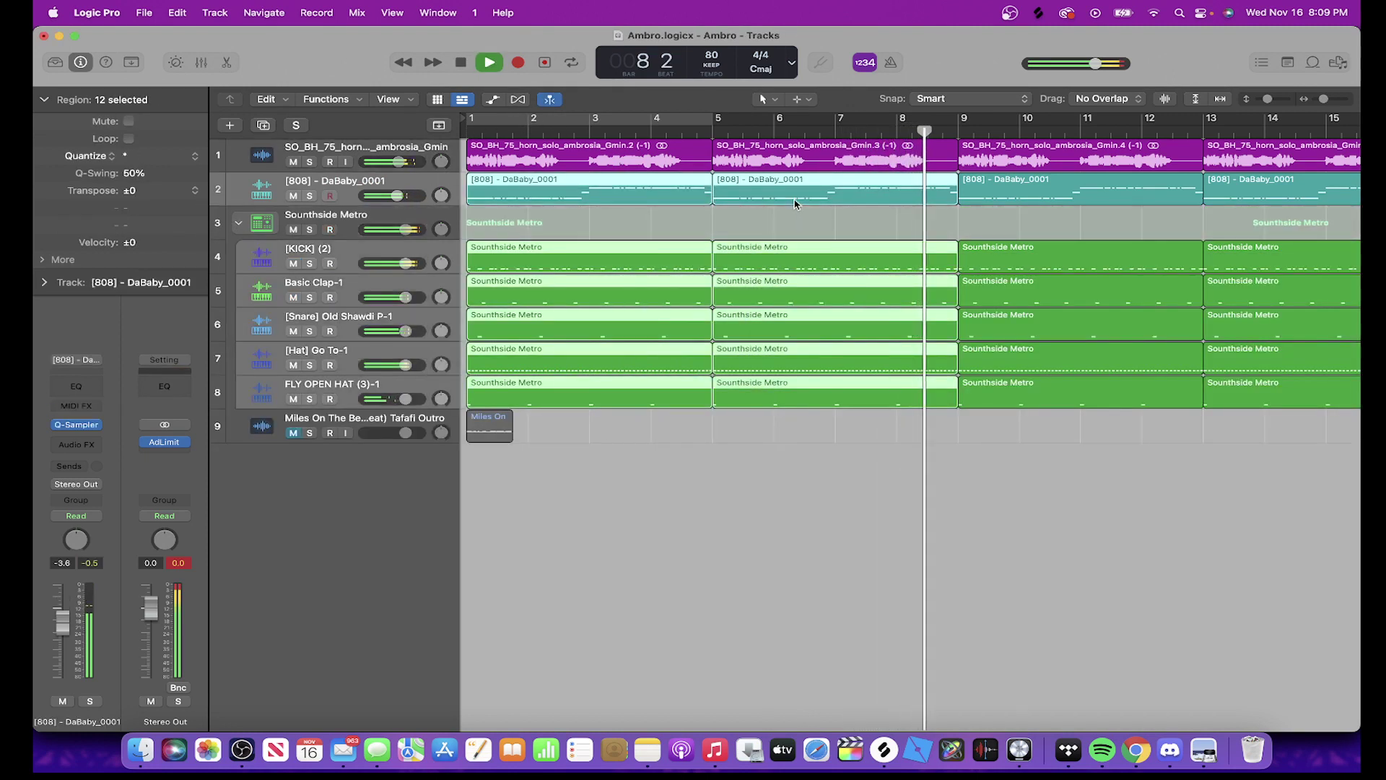
{"action": "key", "text": "Delete"}
{"action": "key", "text": "Return"}
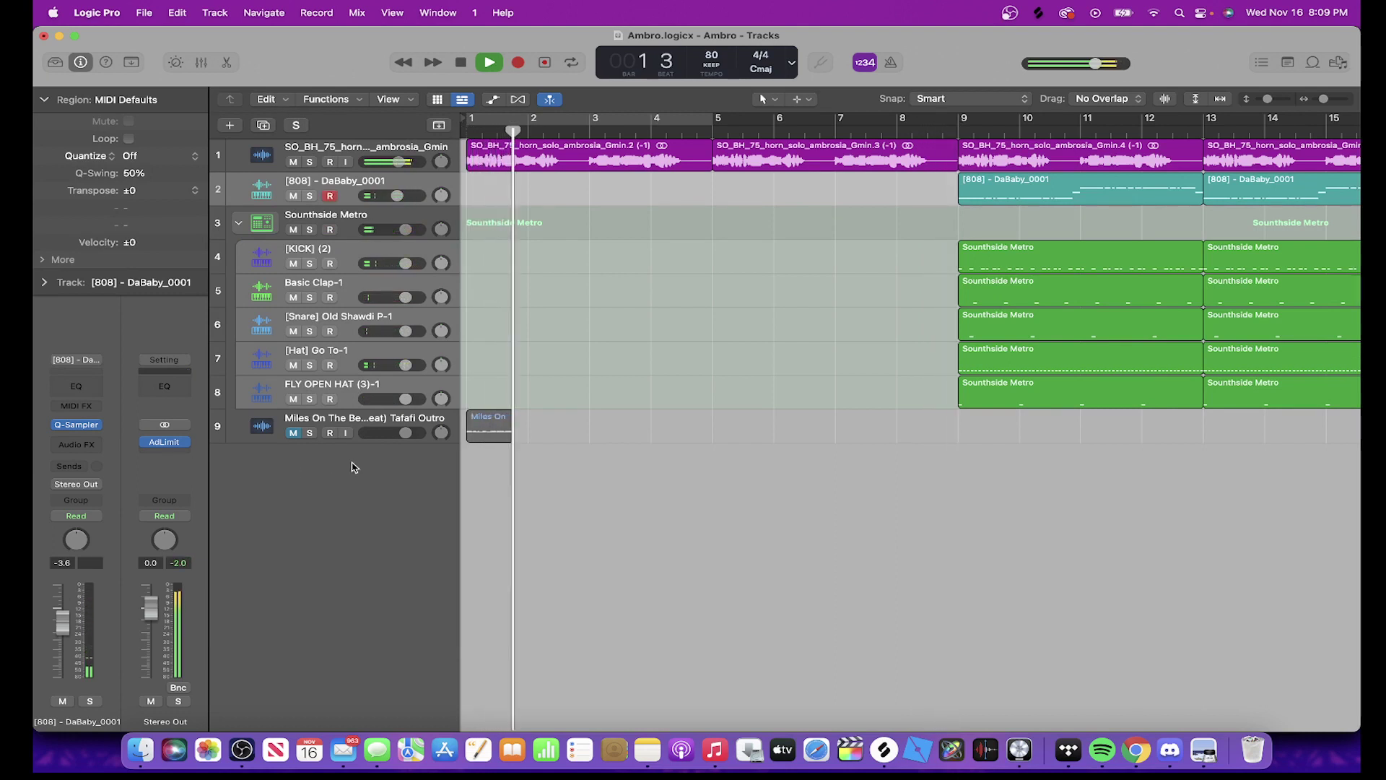
{"action": "left_click", "coordinate": [339, 149]}
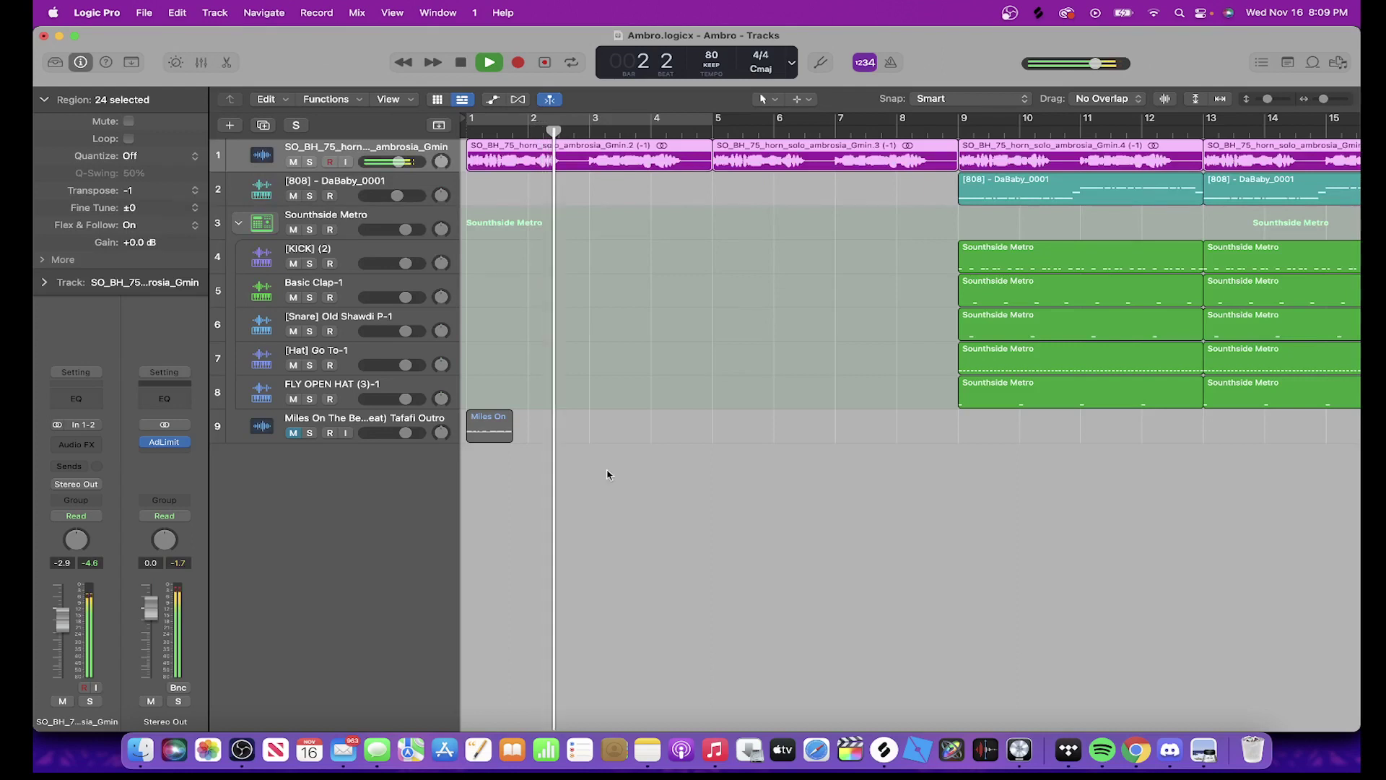
{"action": "left_click", "coordinate": [615, 508]}
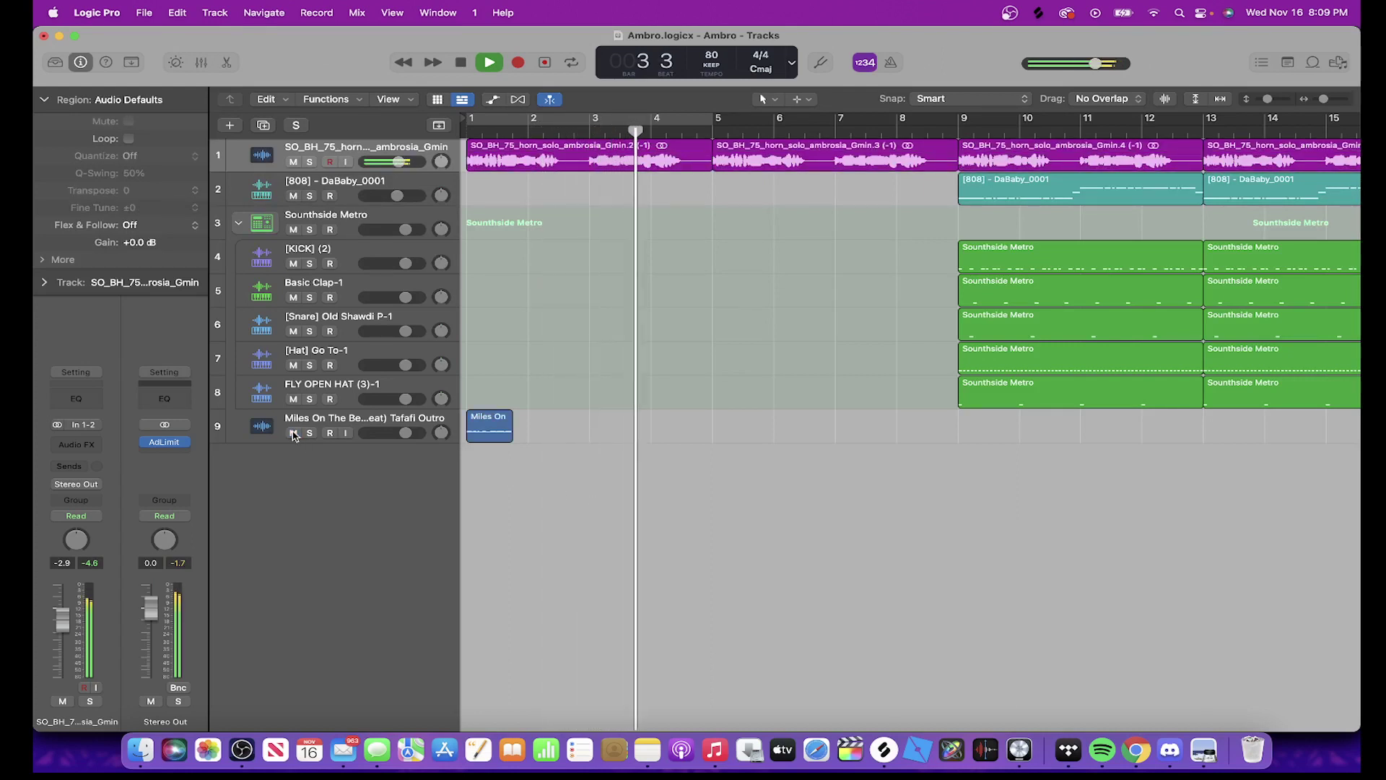
Move the track 9 tag region to bar 8 with its track volume at +1.9 dB, and copy the bar 9 hi-hat region to bar 5
{"action": "left_click_drag", "start_coordinate": [489, 431], "coordinate": [920, 430]}
{"action": "left_click_drag", "start_coordinate": [1013, 354], "coordinate": [769, 354]}
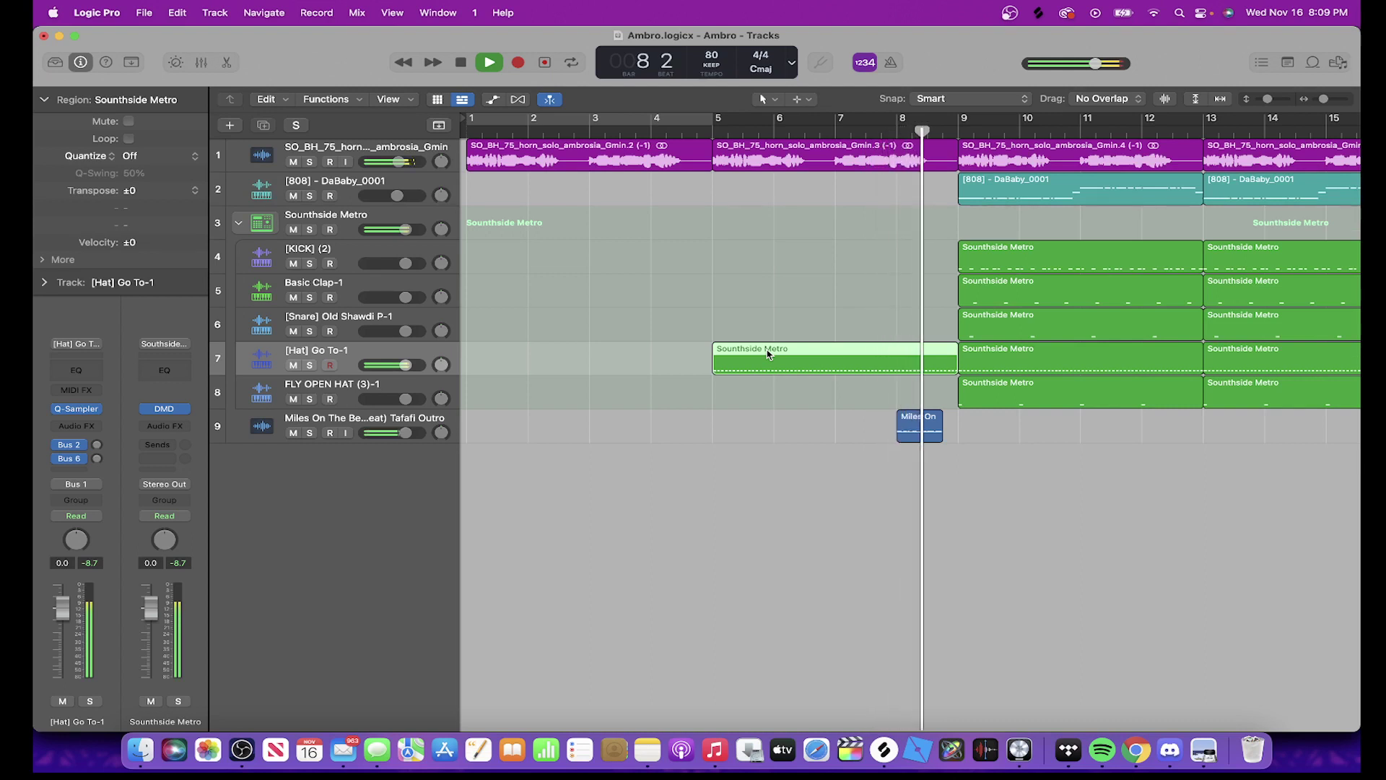
{"action": "left_click_drag", "start_coordinate": [406, 432], "coordinate": [410, 432]}
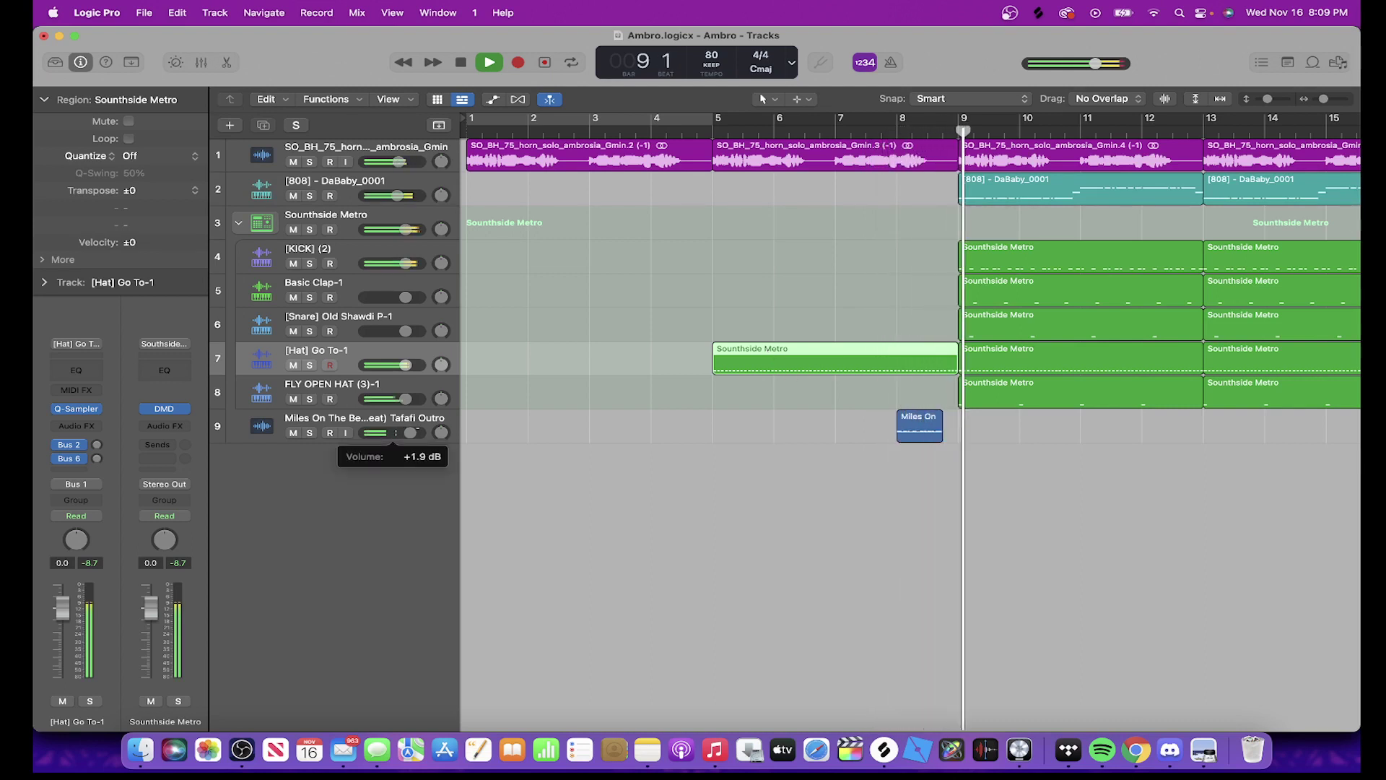
Set the project key signature to C# minor
{"action": "scroll", "coordinate": [802, 364], "scroll_direction": "right", "scroll_amount": 10}
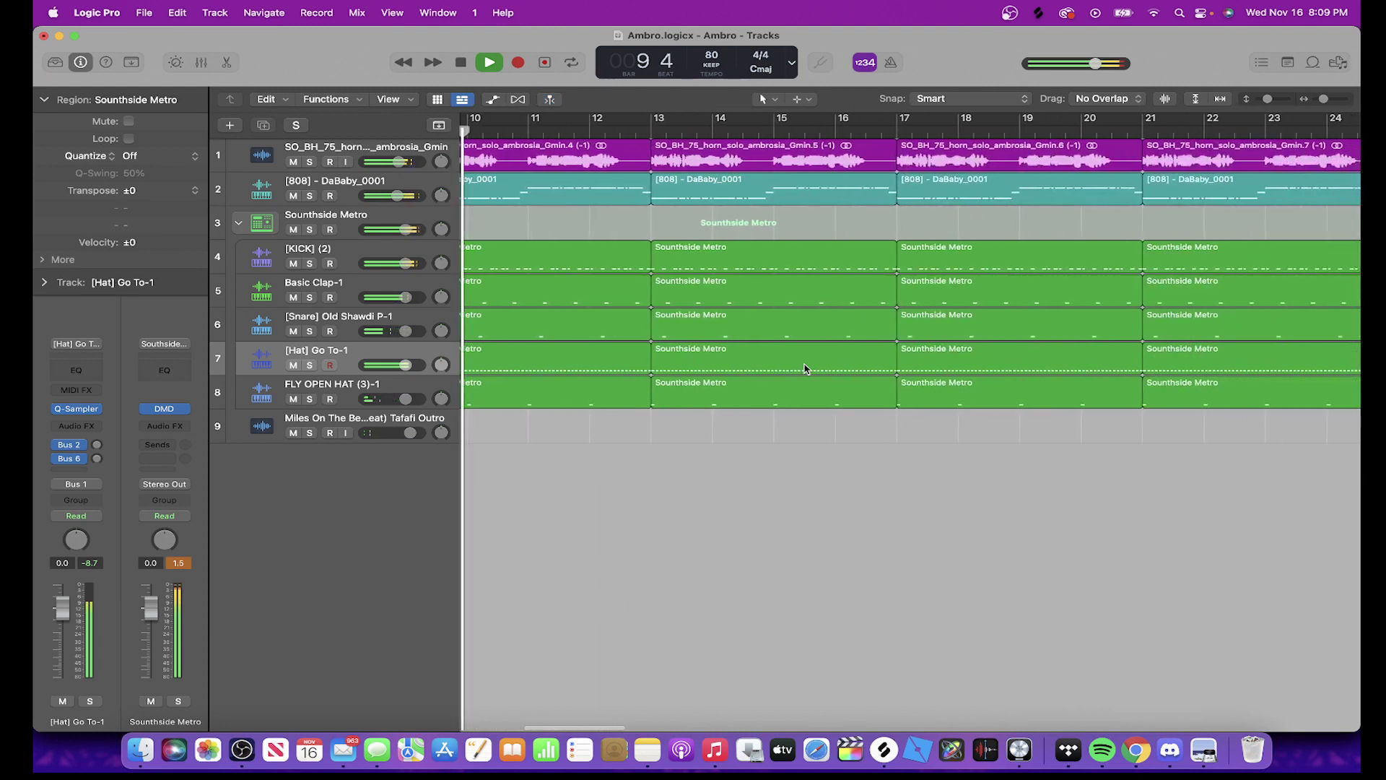
{"action": "left_click", "coordinate": [764, 69]}
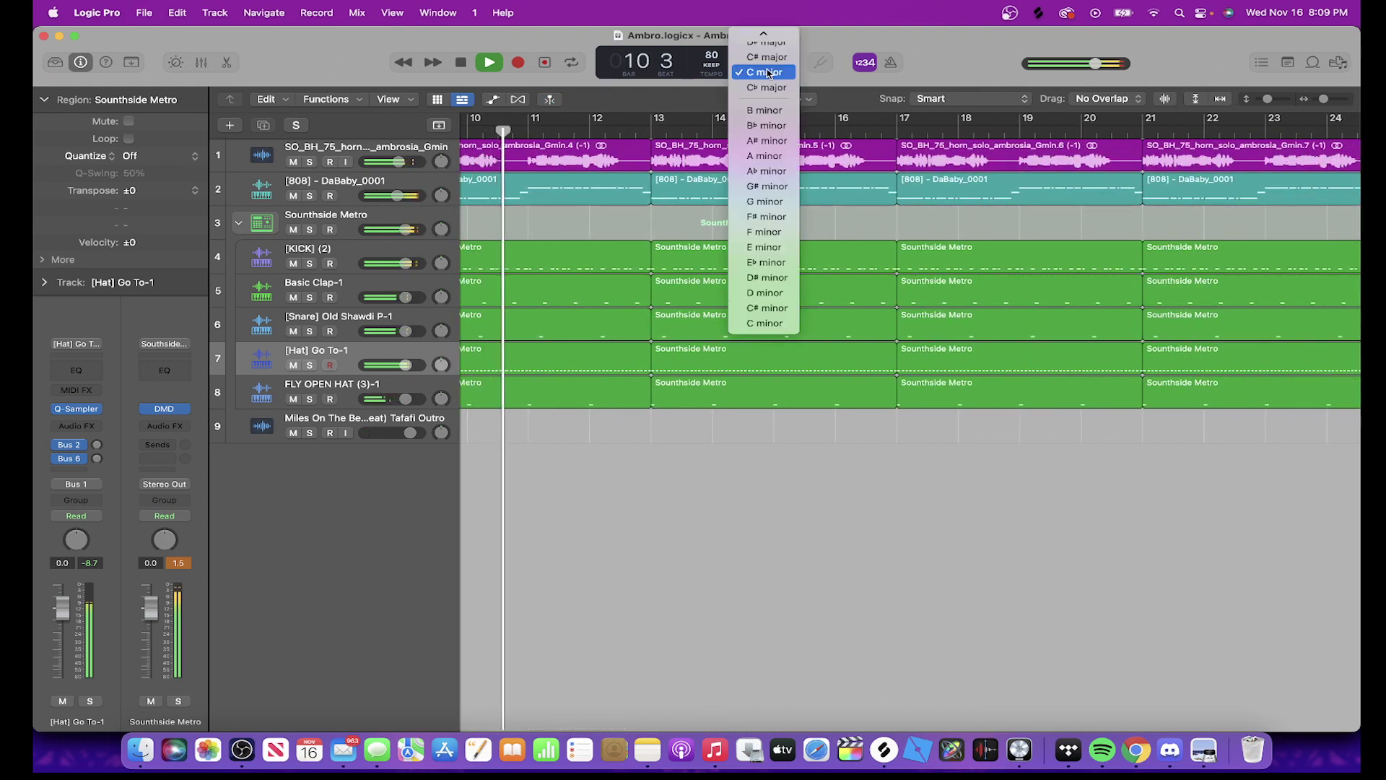
{"action": "left_click", "coordinate": [767, 308]}
{"action": "left_click", "coordinate": [725, 459]}
Review the layout of the horn, 808 and drum regions along the timeline during playback
{"action": "scroll", "coordinate": [725, 462], "scroll_direction": "down", "scroll_amount": 5}
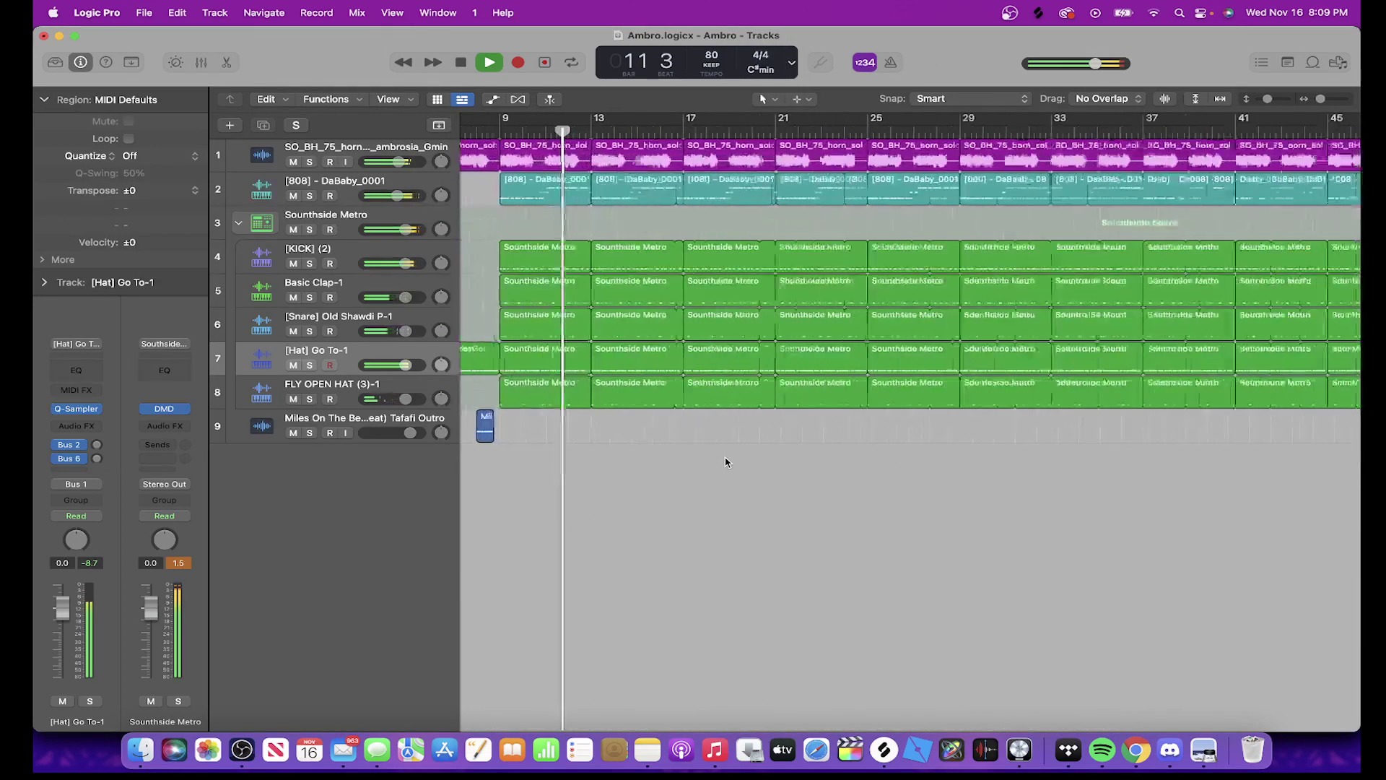
{"action": "scroll", "coordinate": [703, 458], "scroll_direction": "left", "scroll_amount": 5}
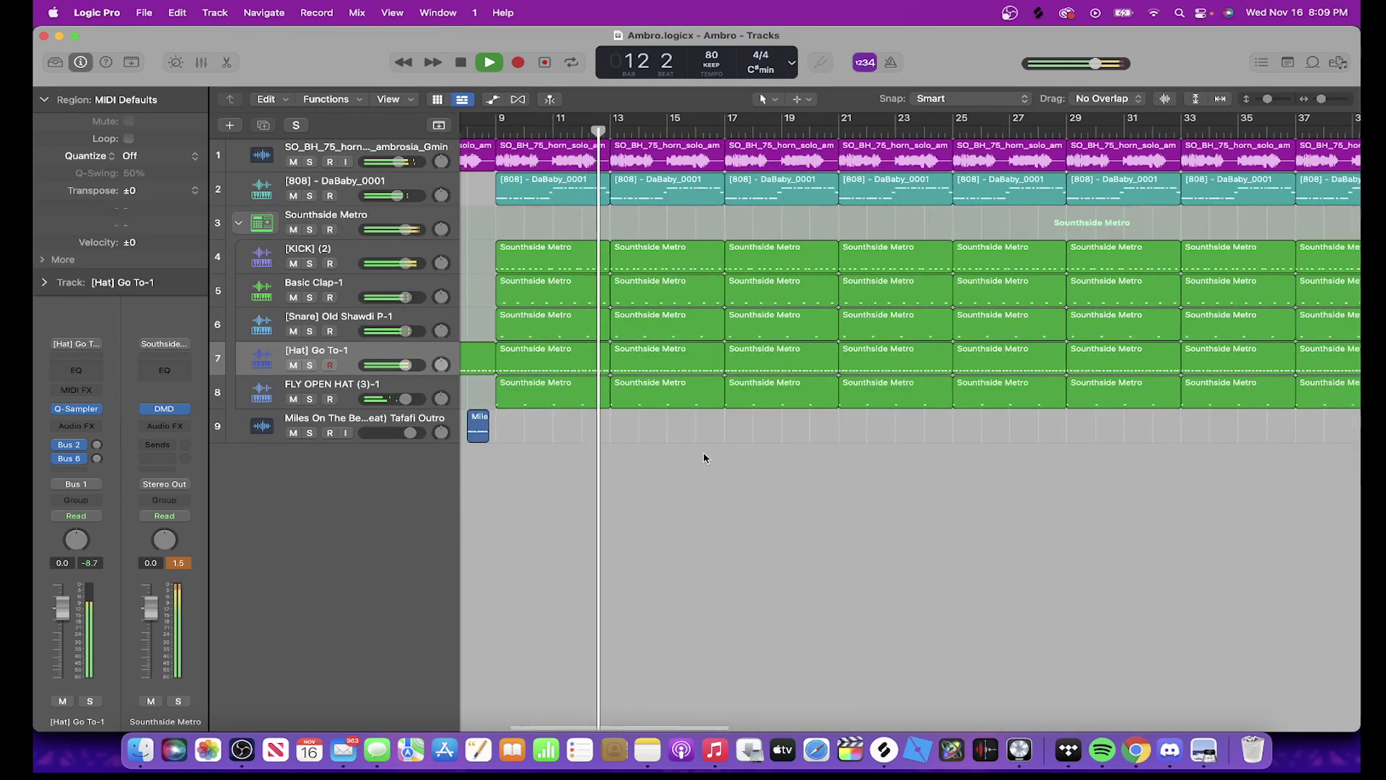
{"action": "scroll", "coordinate": [703, 452], "scroll_direction": "up", "scroll_amount": 5}
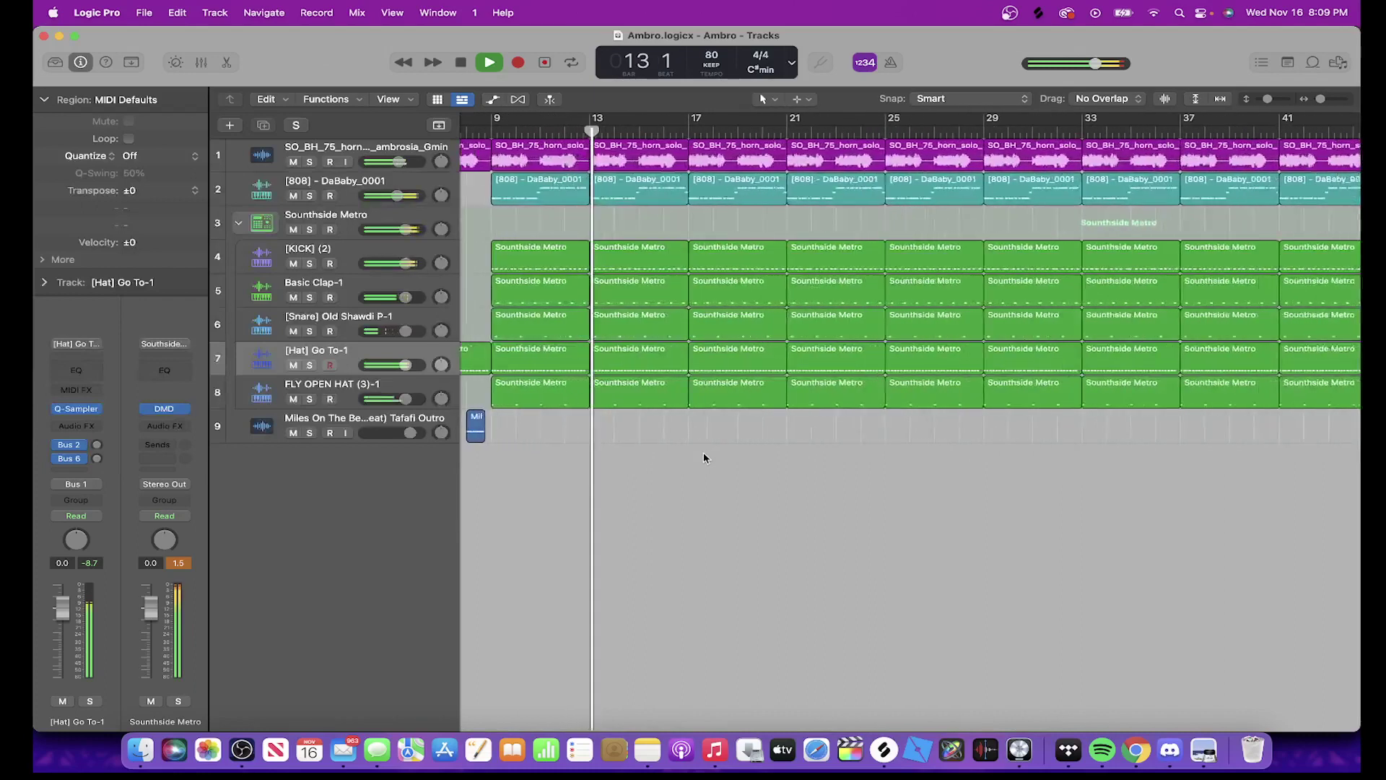
{"action": "scroll", "coordinate": [703, 452], "scroll_direction": "up", "scroll_amount": 2}
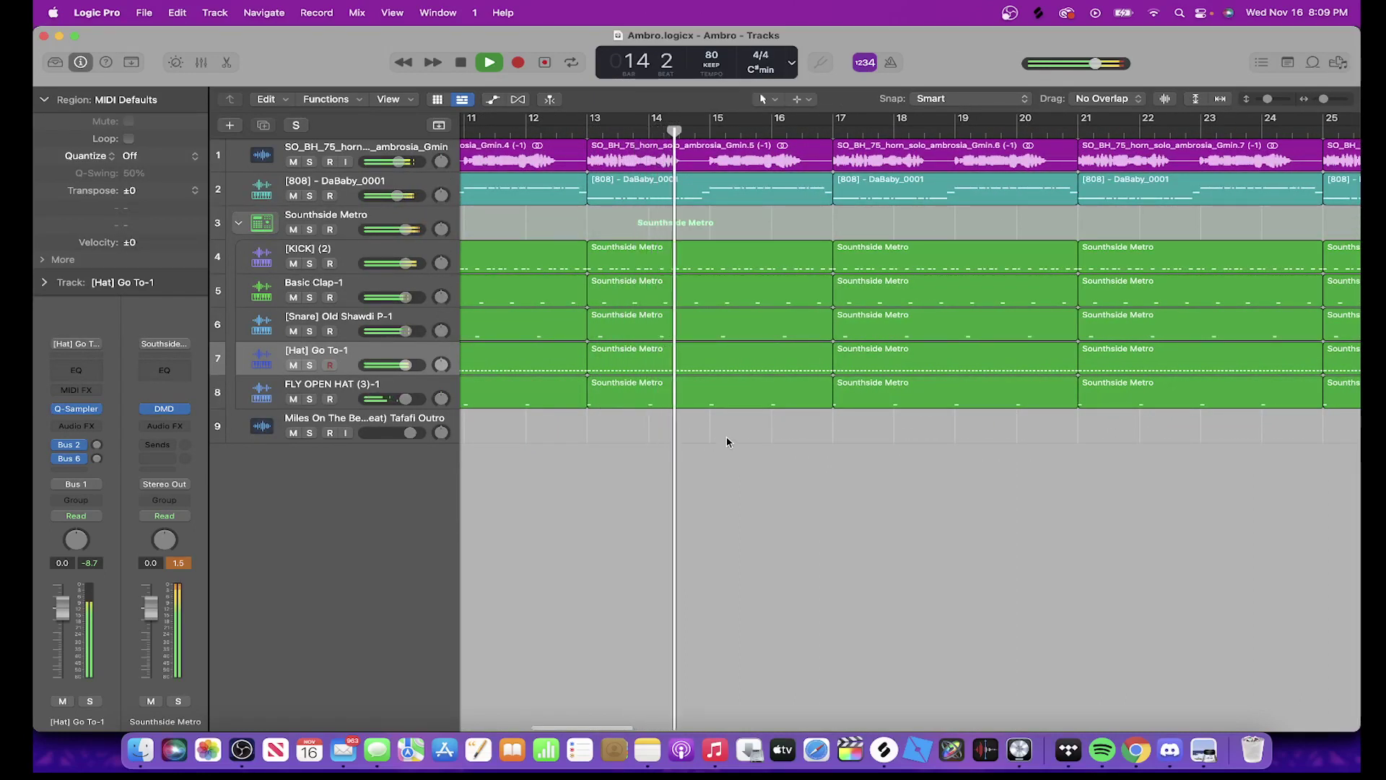
{"action": "scroll", "coordinate": [722, 441], "scroll_direction": "down", "scroll_amount": 2}
{"action": "scroll", "coordinate": [732, 439], "scroll_direction": "down", "scroll_amount": 8}
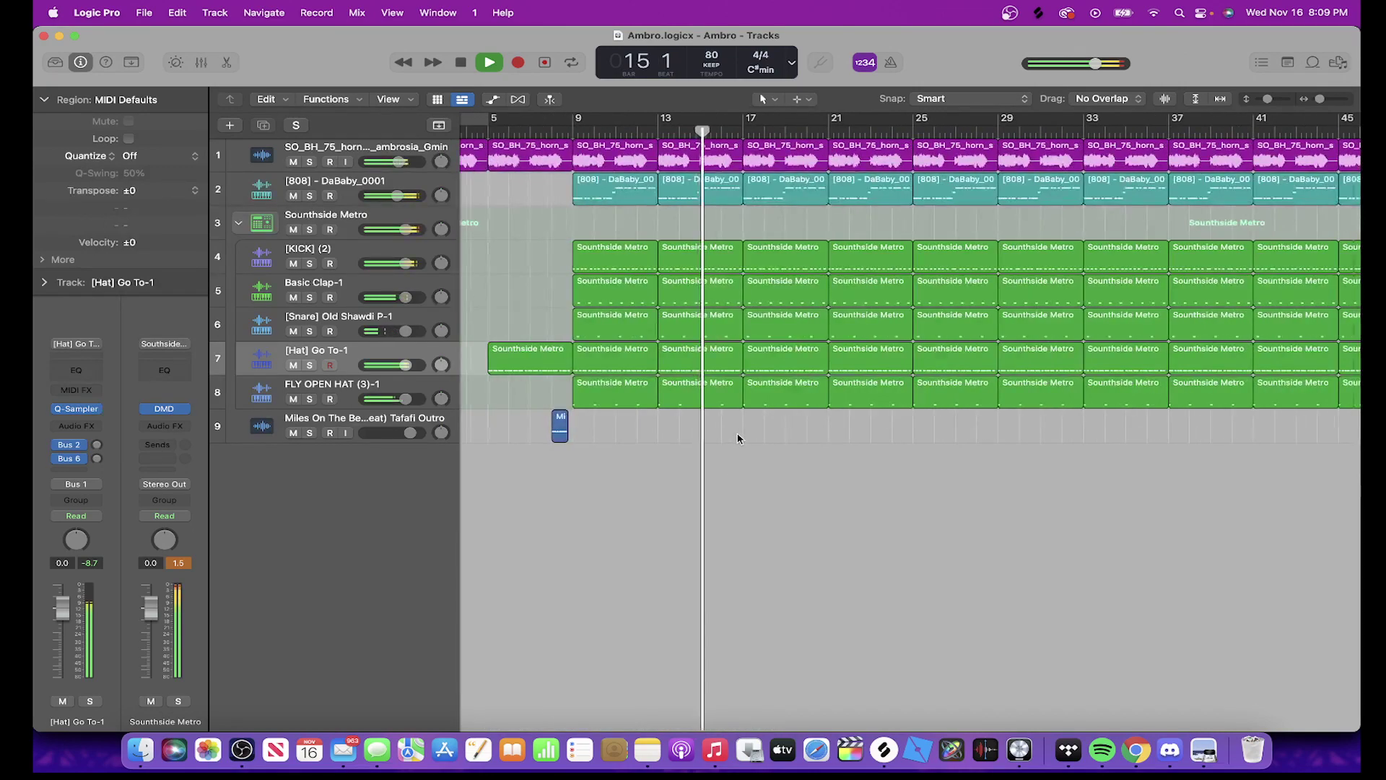
{"action": "scroll", "coordinate": [737, 432], "scroll_direction": "up", "scroll_amount": 8}
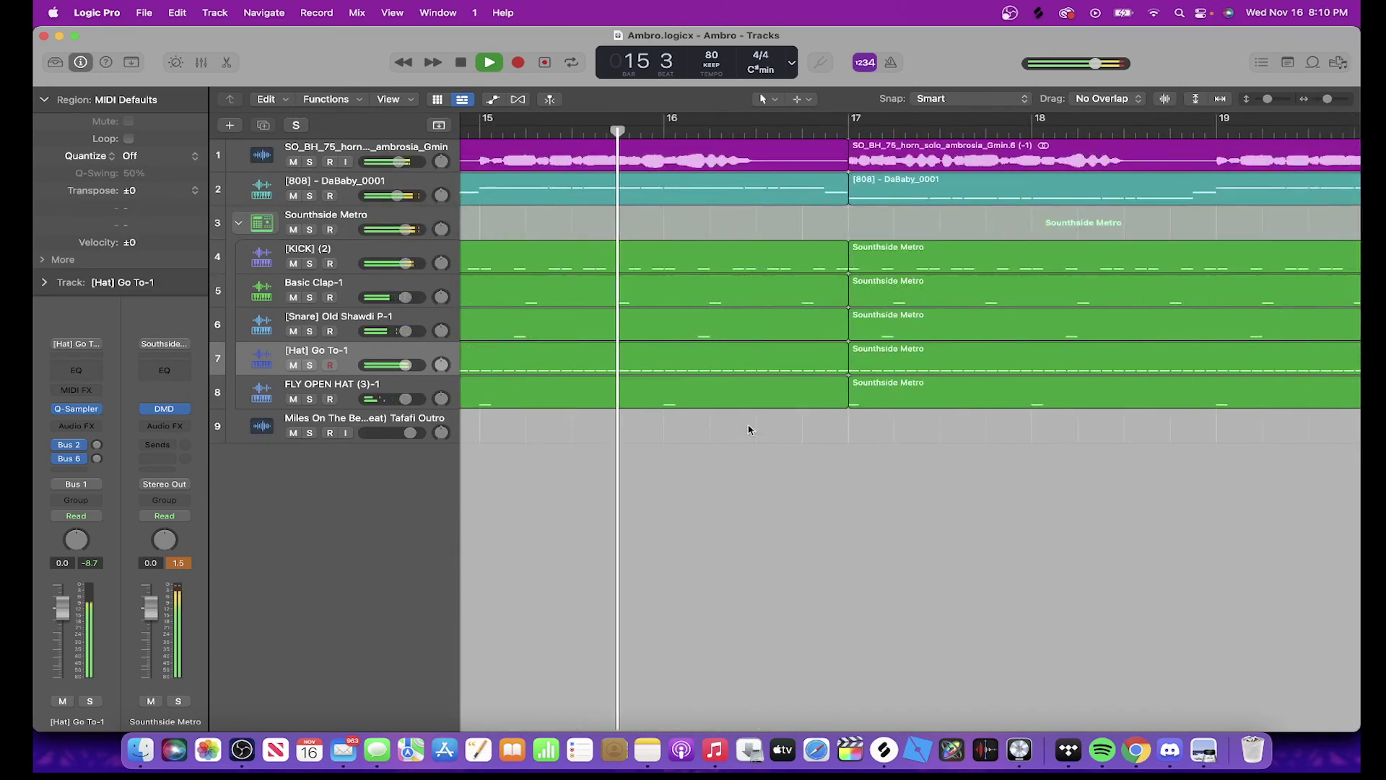
{"action": "scroll", "coordinate": [760, 426], "scroll_direction": "down", "scroll_amount": 6}
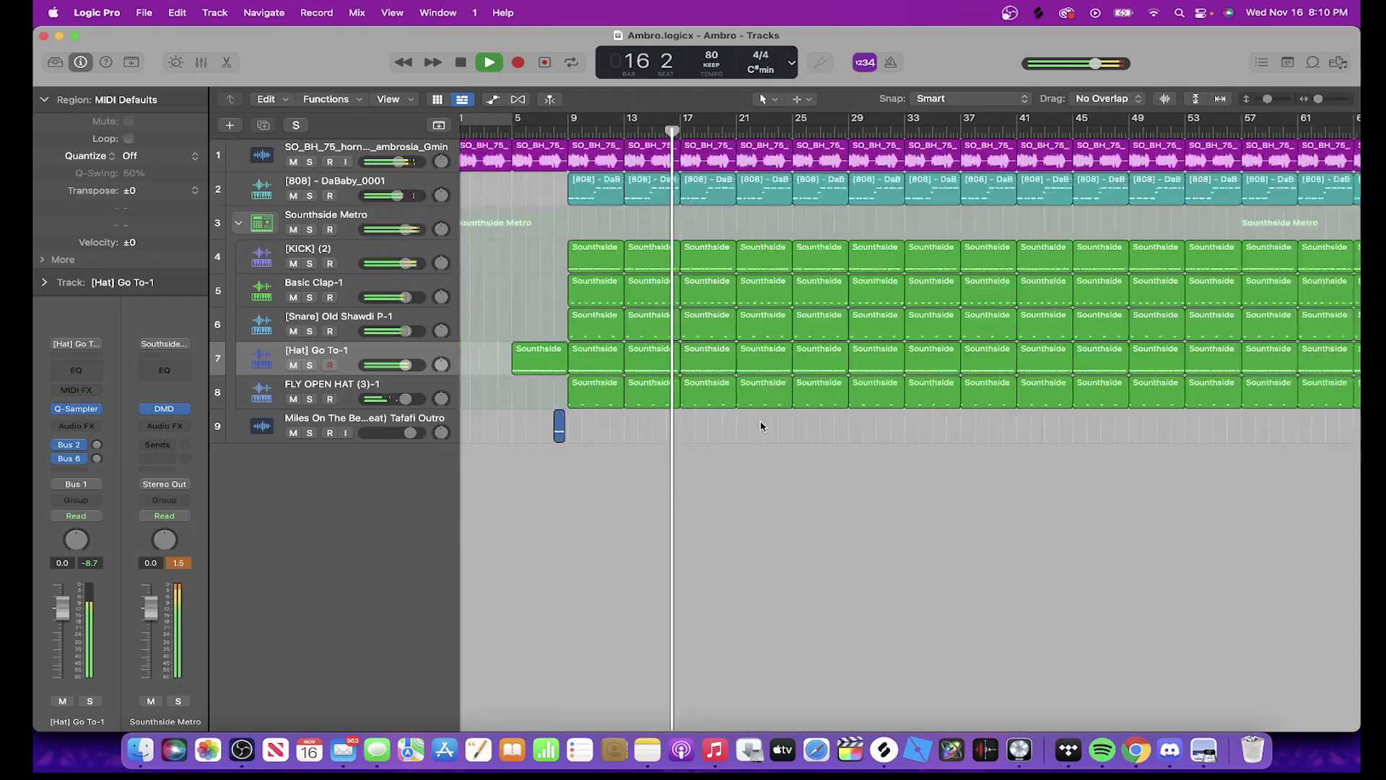
{"action": "scroll", "coordinate": [760, 426], "scroll_direction": "down", "scroll_amount": 1}
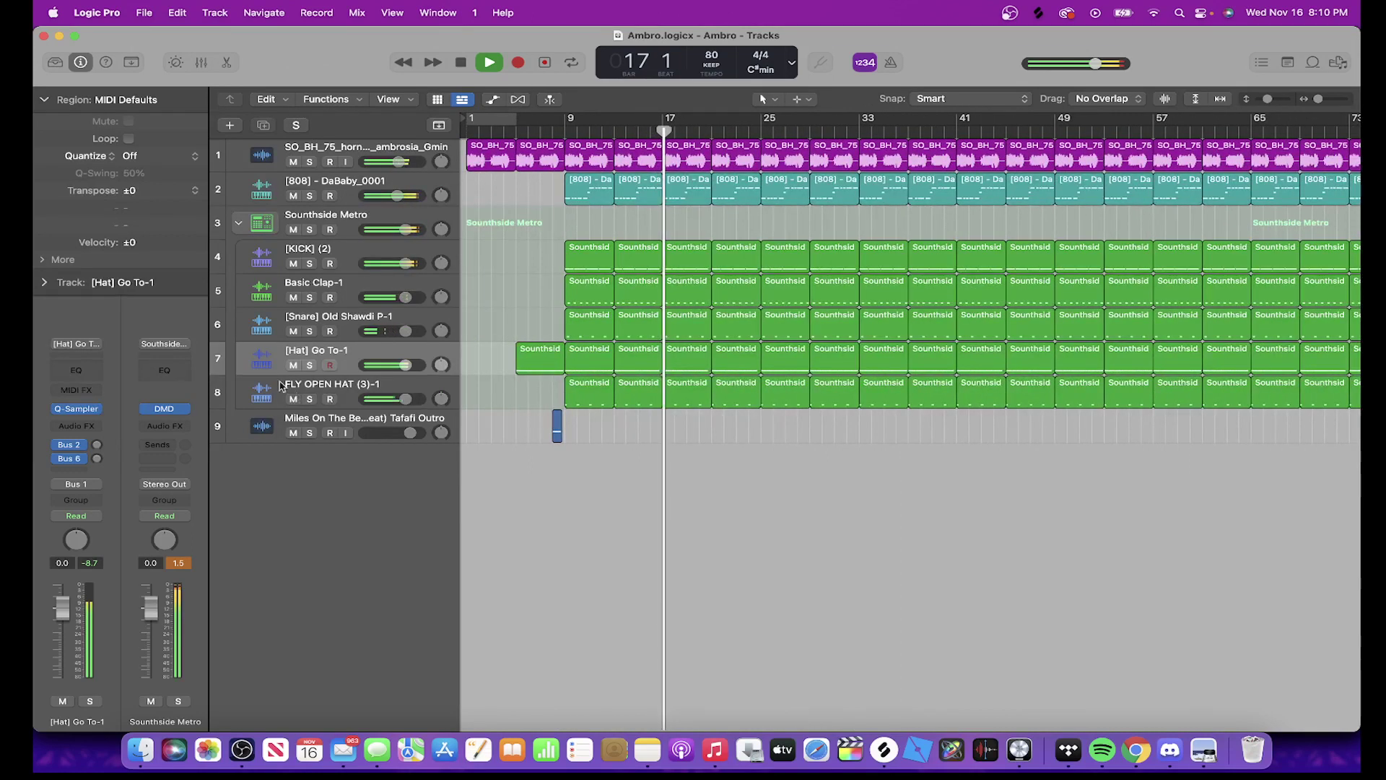
Inspect the Adaptive Limiter on the stereo output in the mixer and lower the horn track's volume to -4.9 dB
{"action": "left_click", "coordinate": [298, 150]}
{"action": "left_click", "coordinate": [217, 65]}
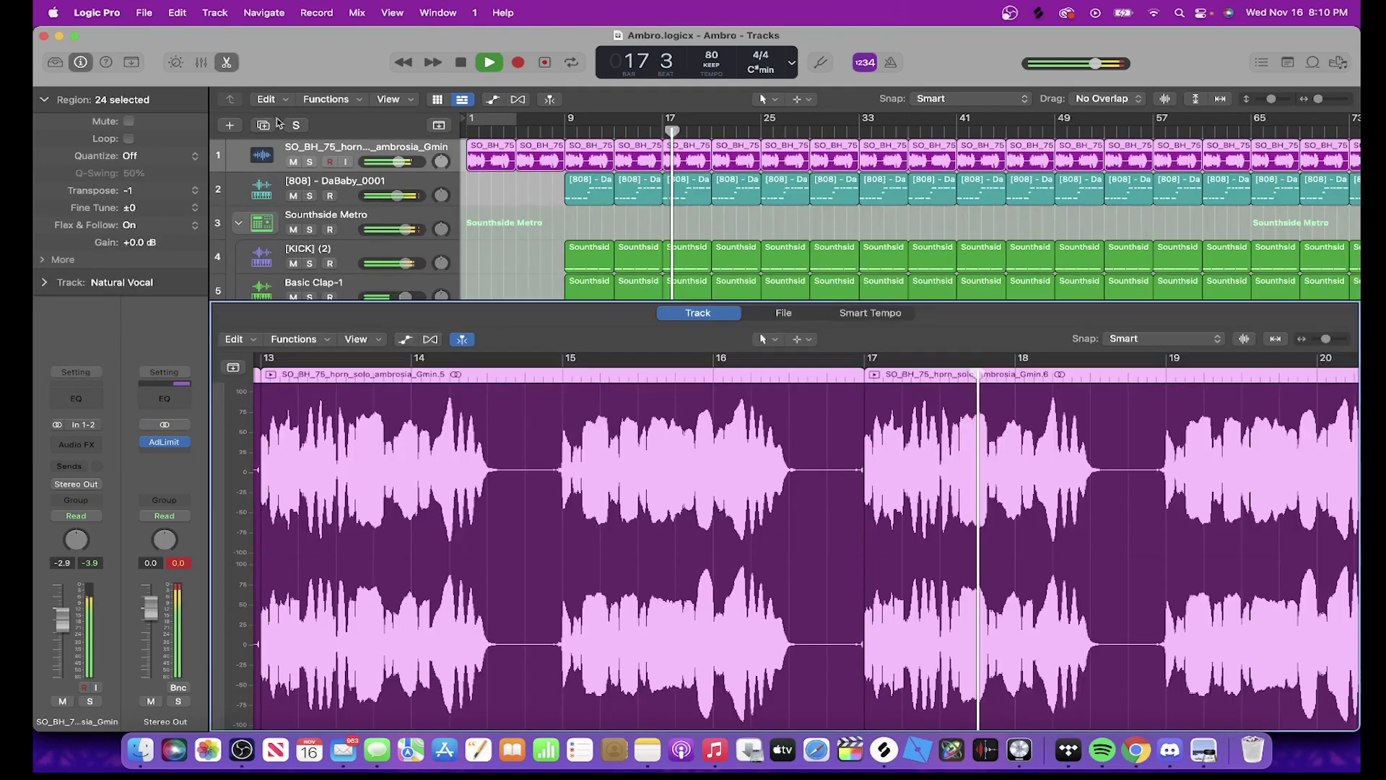
{"action": "left_click", "coordinate": [203, 65]}
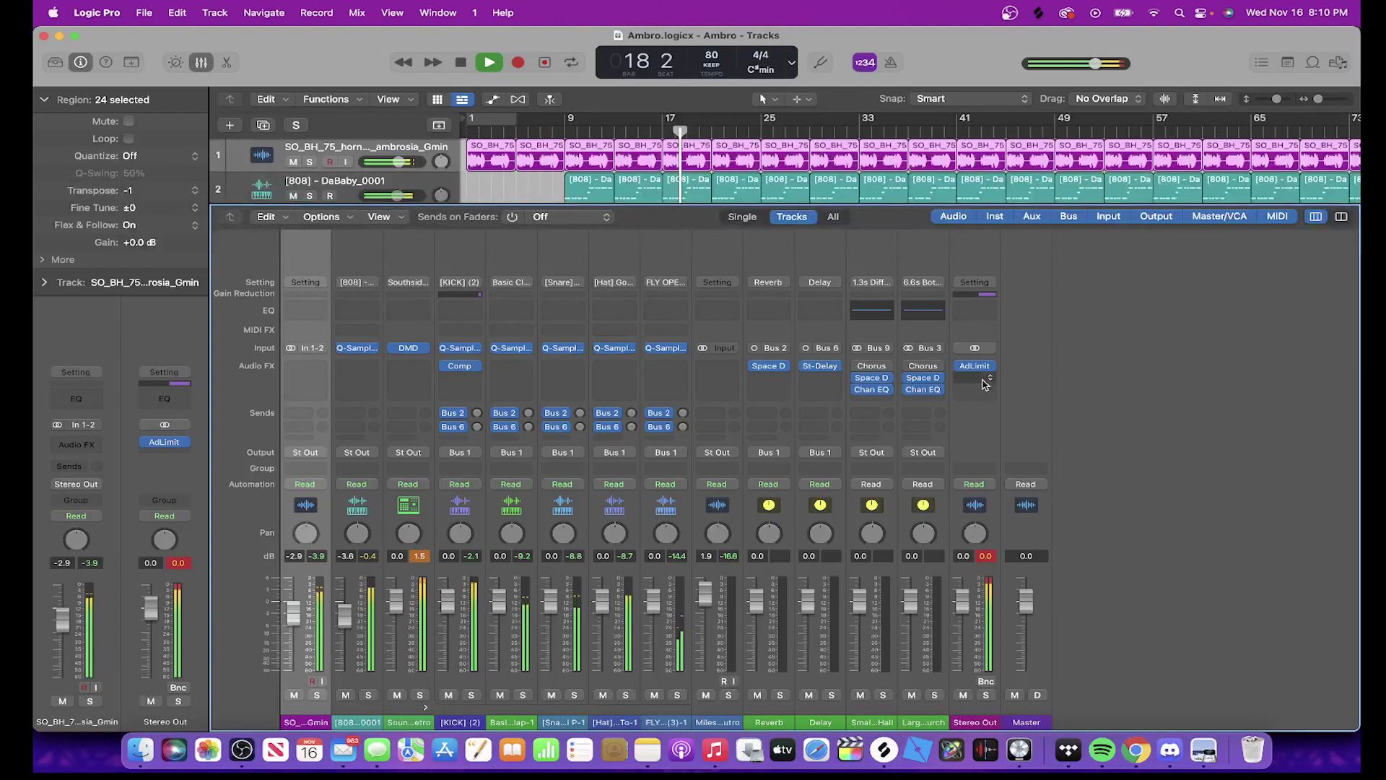
{"action": "left_click", "coordinate": [976, 366]}
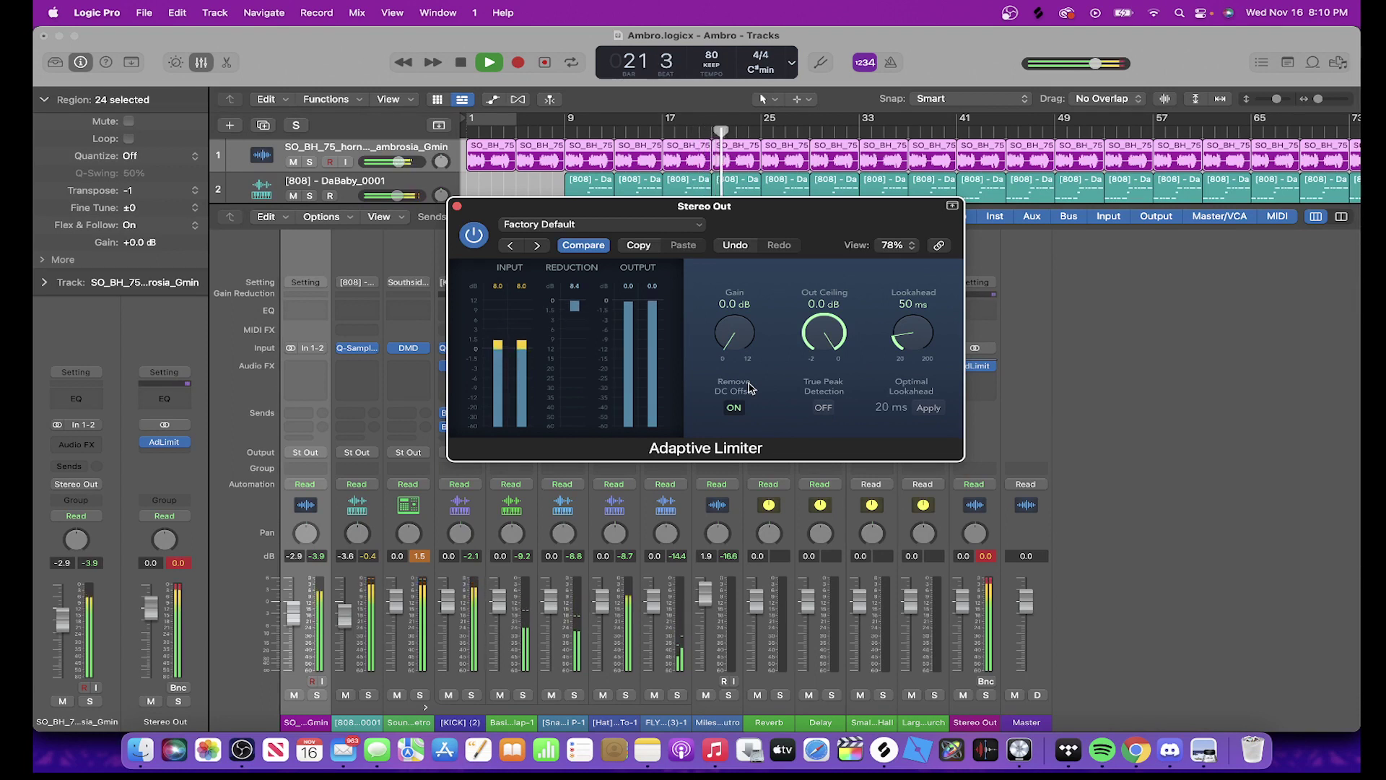
{"action": "left_click_drag", "start_coordinate": [395, 162], "coordinate": [383, 166]}
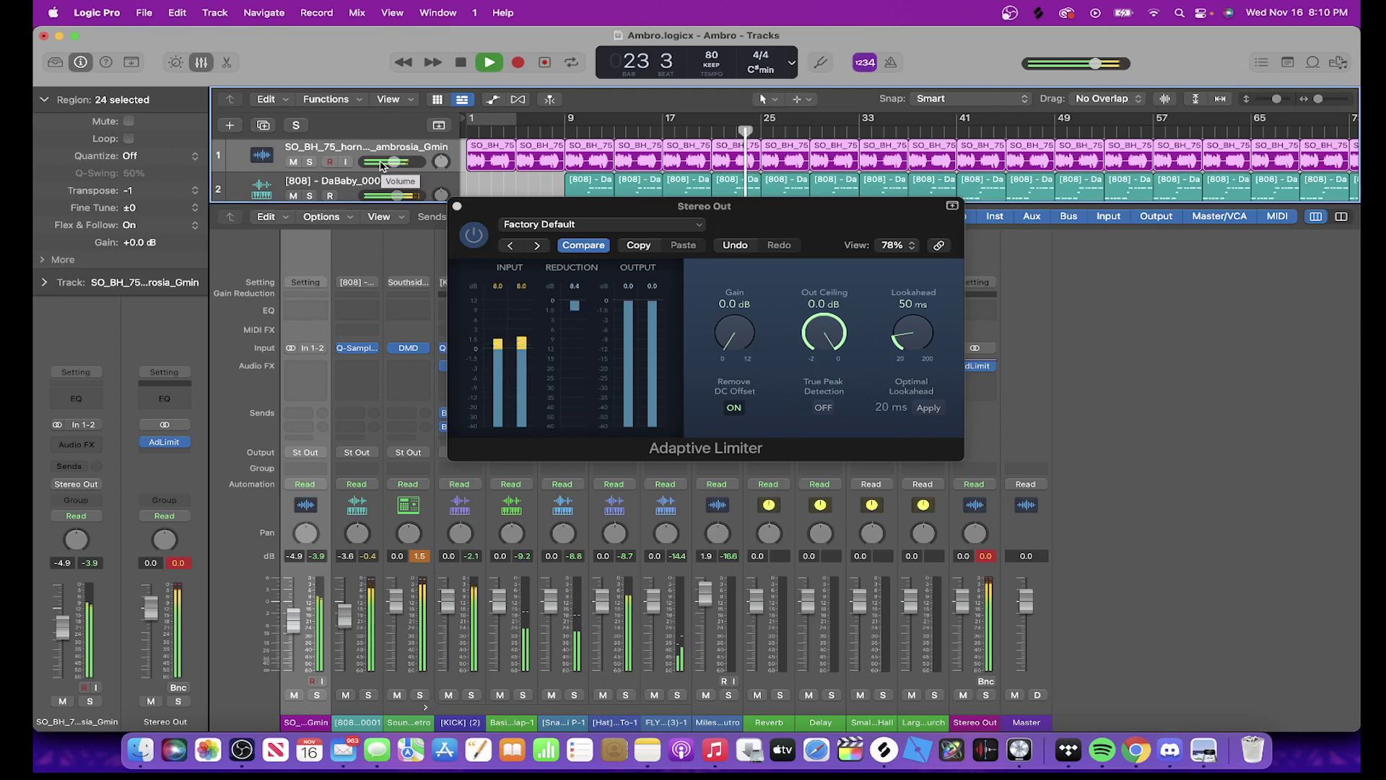
{"action": "left_click", "coordinate": [456, 206]}
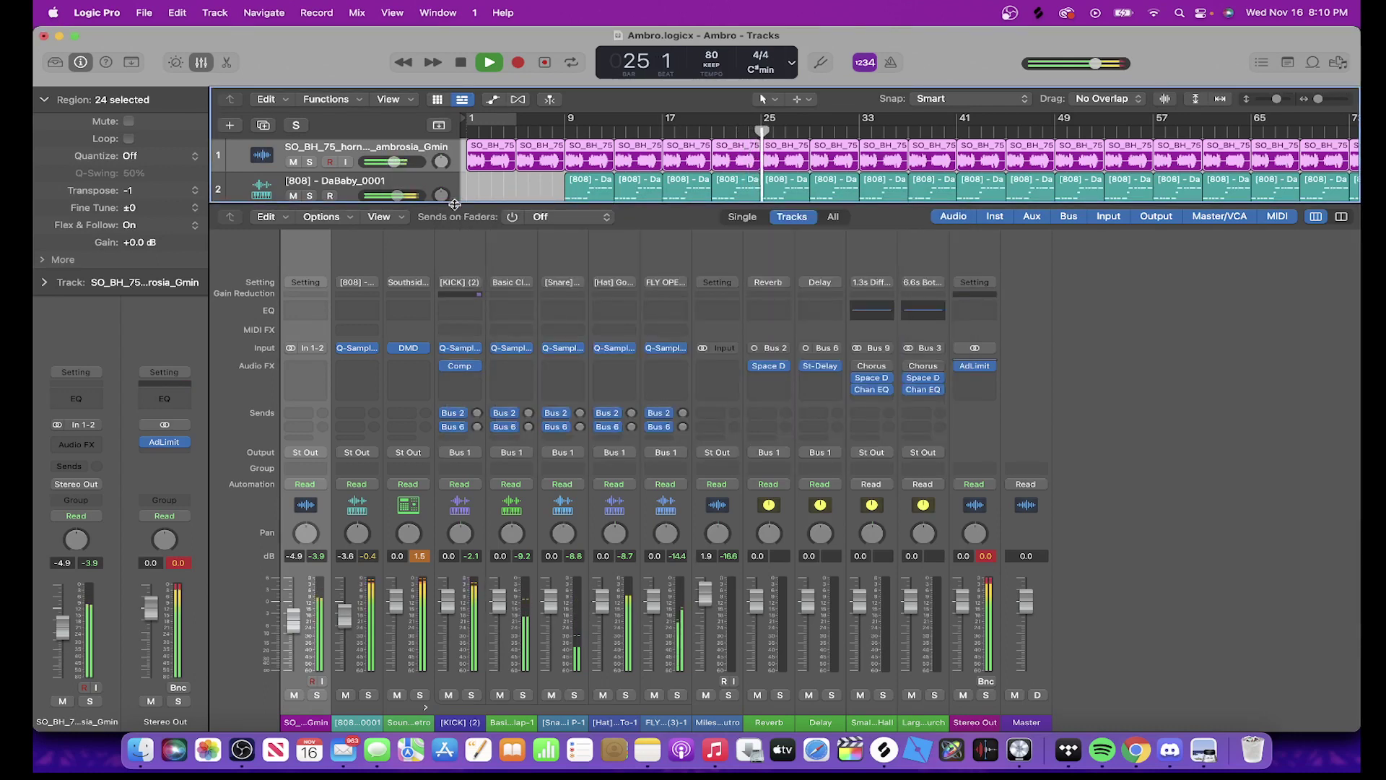
Compare the stereo output's Adaptive Limiter with its stored settings and set its gain to 0.0 dB
{"action": "left_click", "coordinate": [961, 366]}
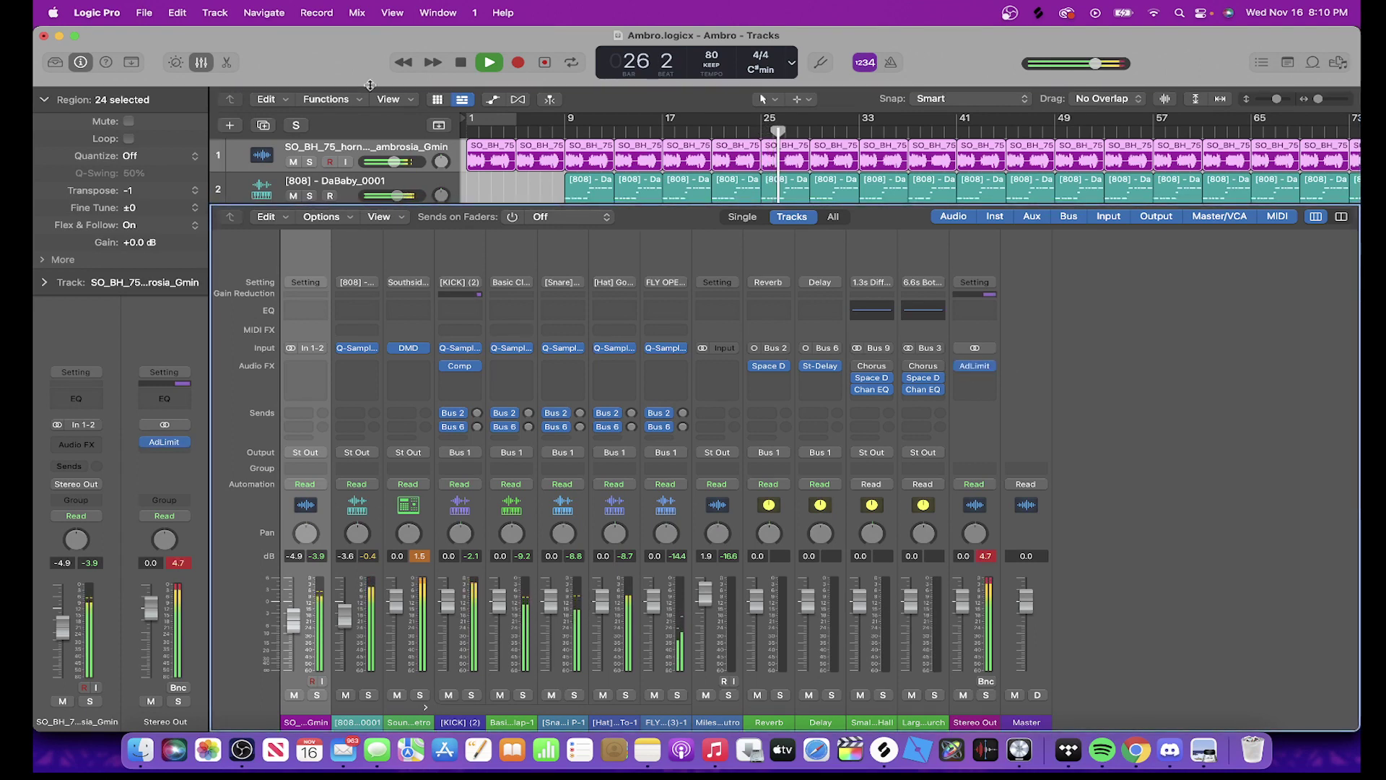
{"action": "left_click", "coordinate": [976, 367]}
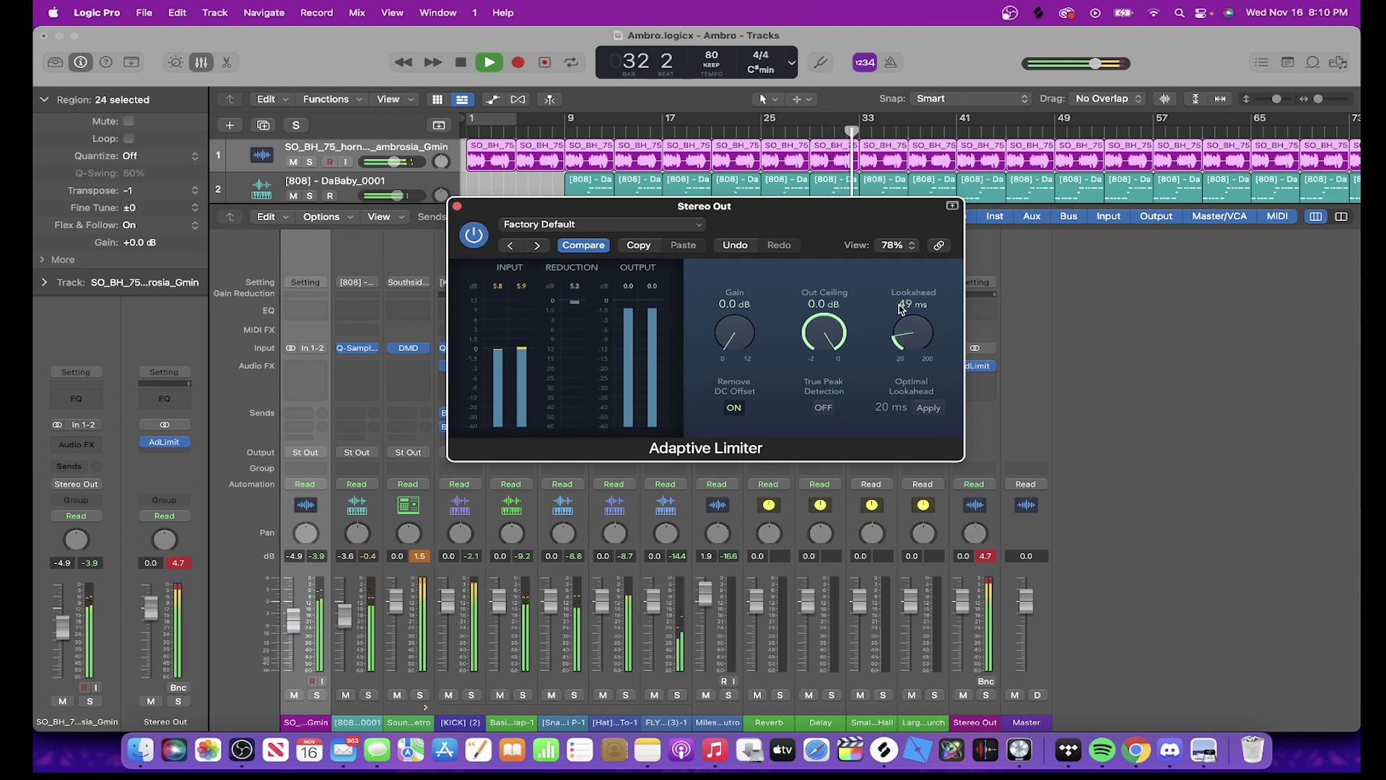
{"action": "left_click", "coordinate": [621, 223]}
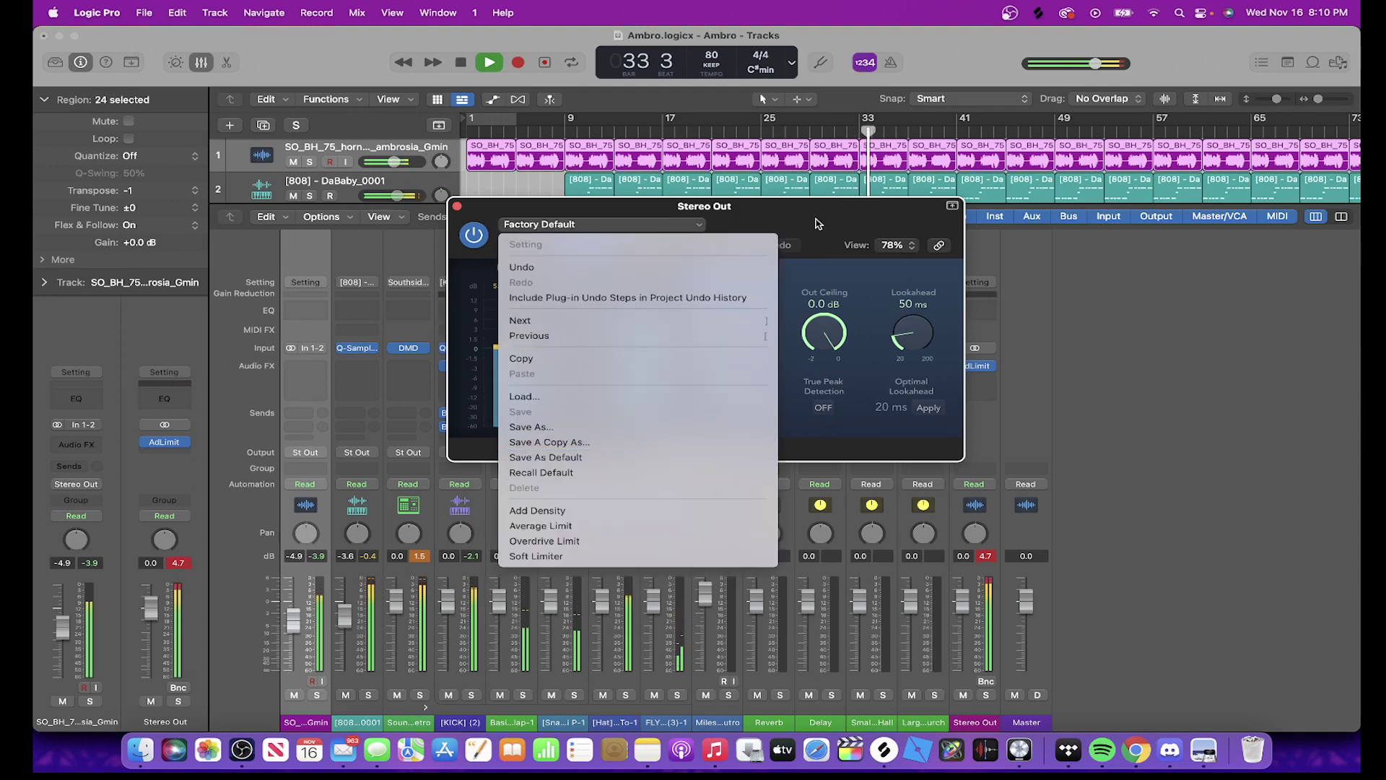
{"action": "left_click", "coordinate": [818, 224]}
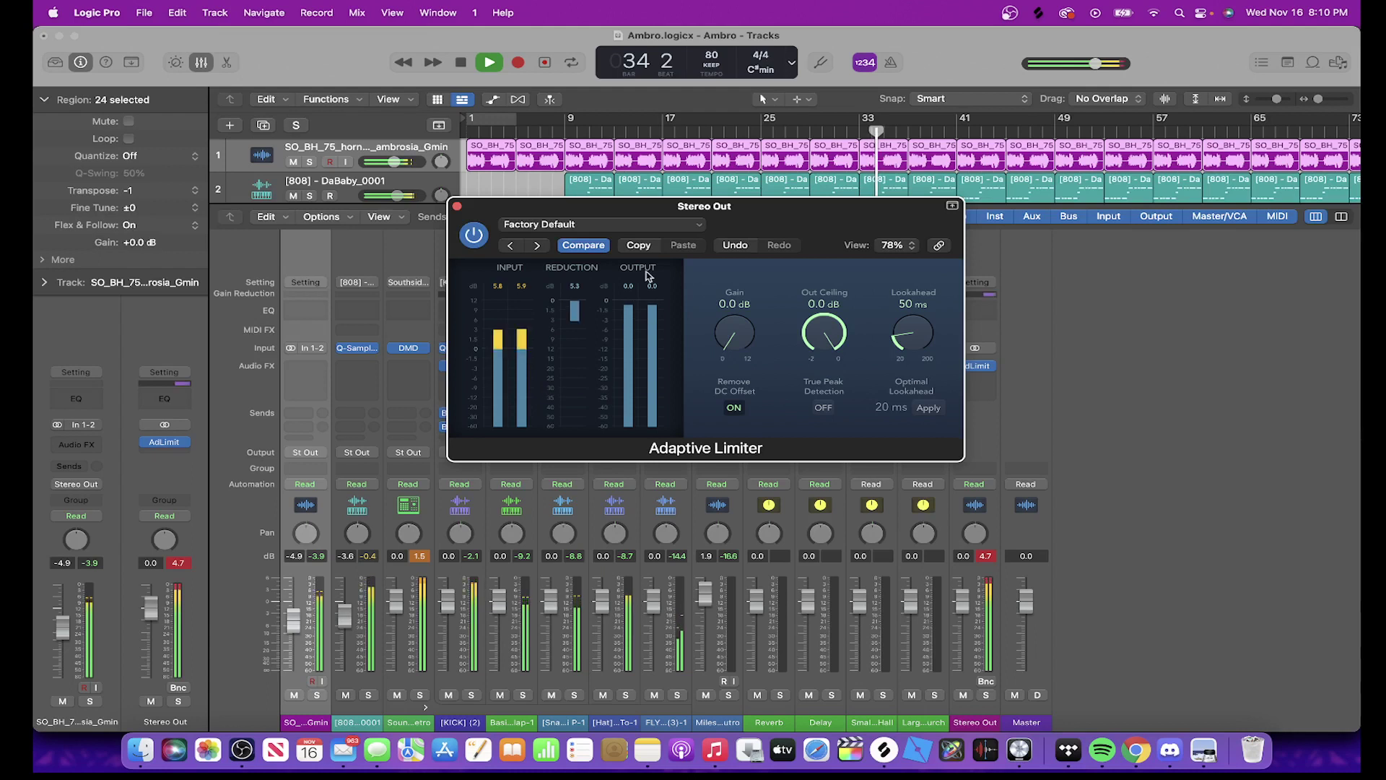
{"action": "left_click", "coordinate": [587, 245]}
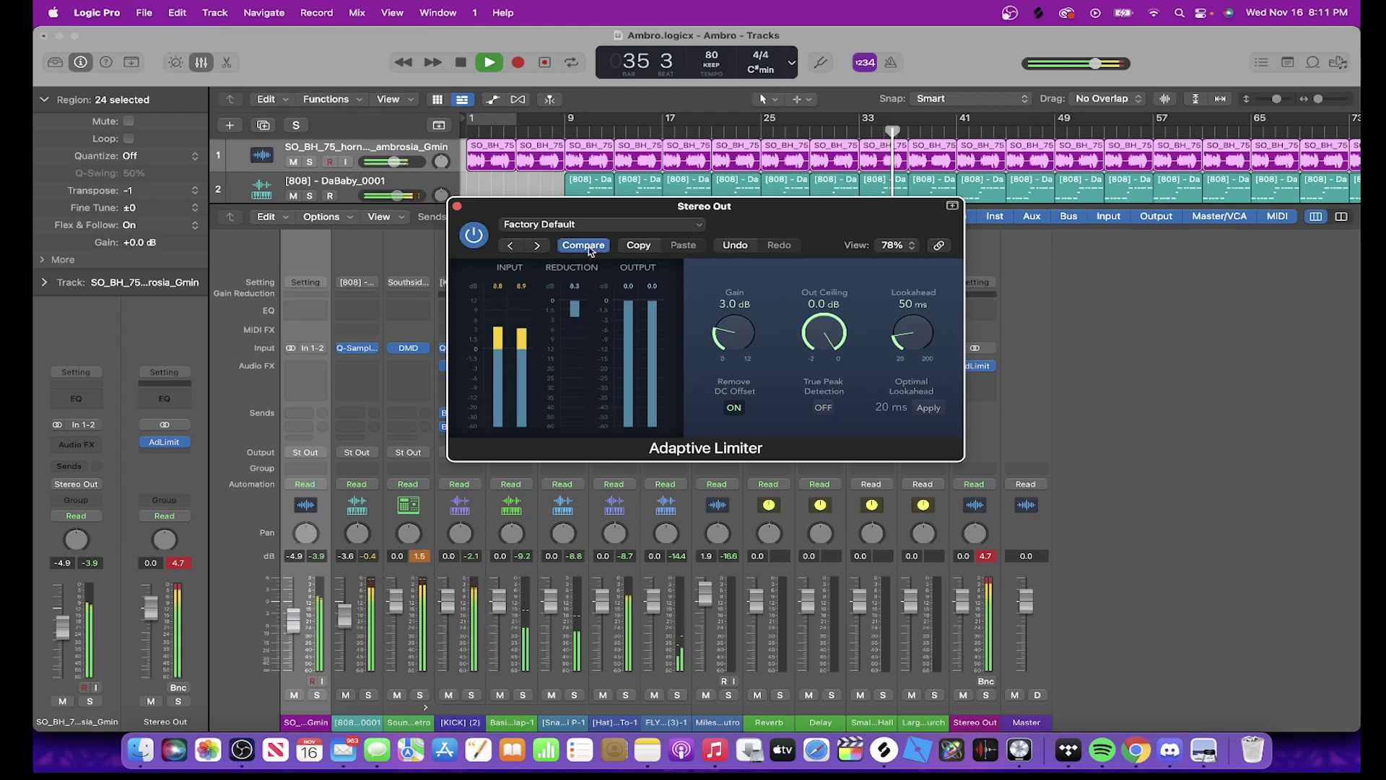
{"action": "left_click_drag", "start_coordinate": [726, 338], "coordinate": [735, 450]}
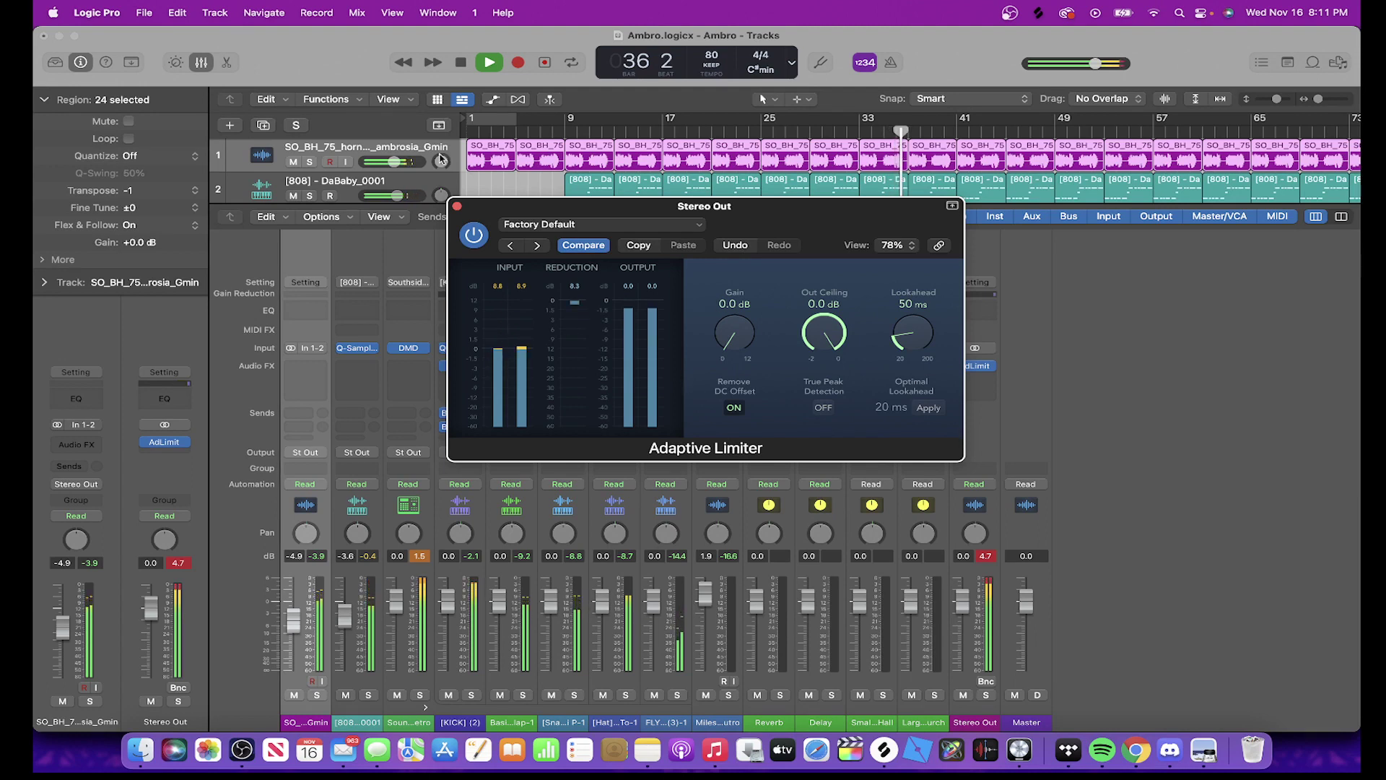
{"action": "left_click", "coordinate": [455, 206]}
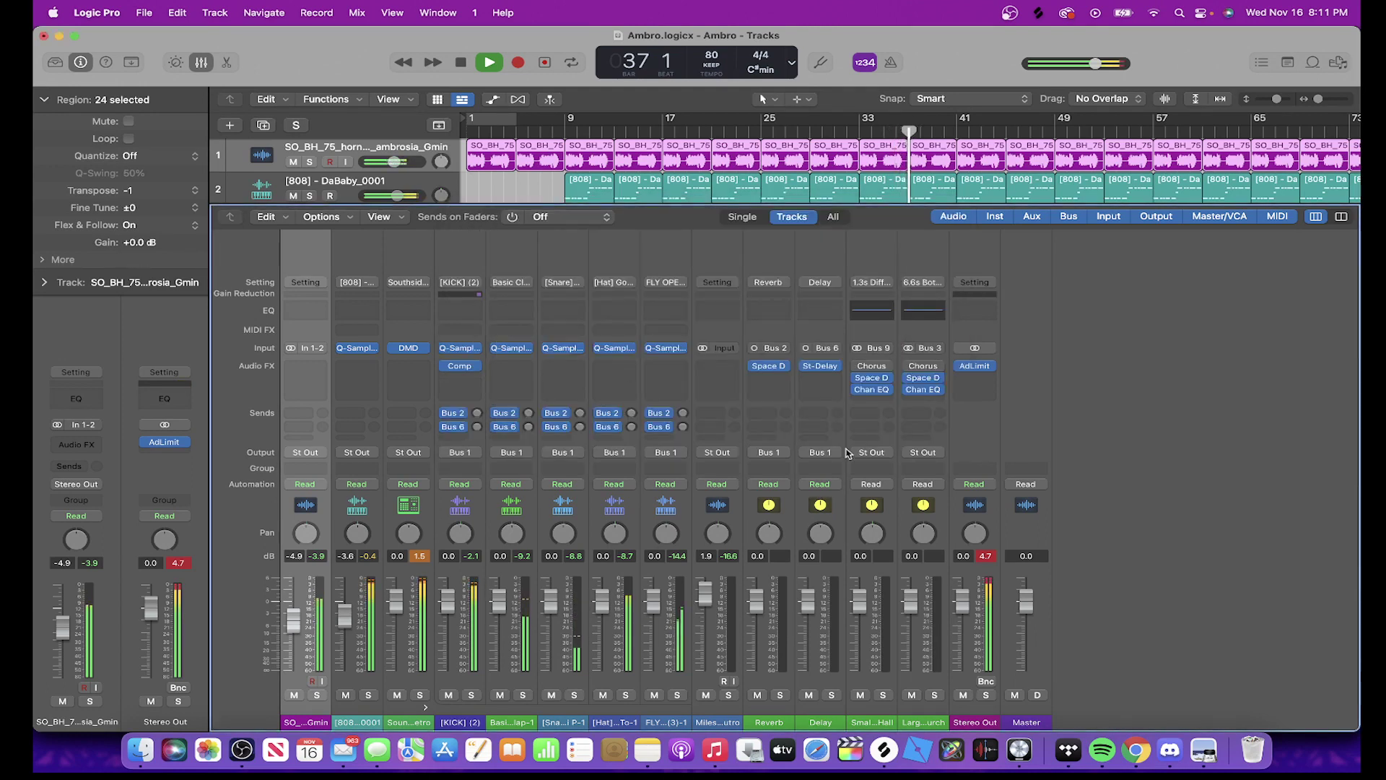
Set the stereo output's Adaptive Limiter gain to 1.9 dB and close the mixer
{"action": "left_click", "coordinate": [975, 367]}
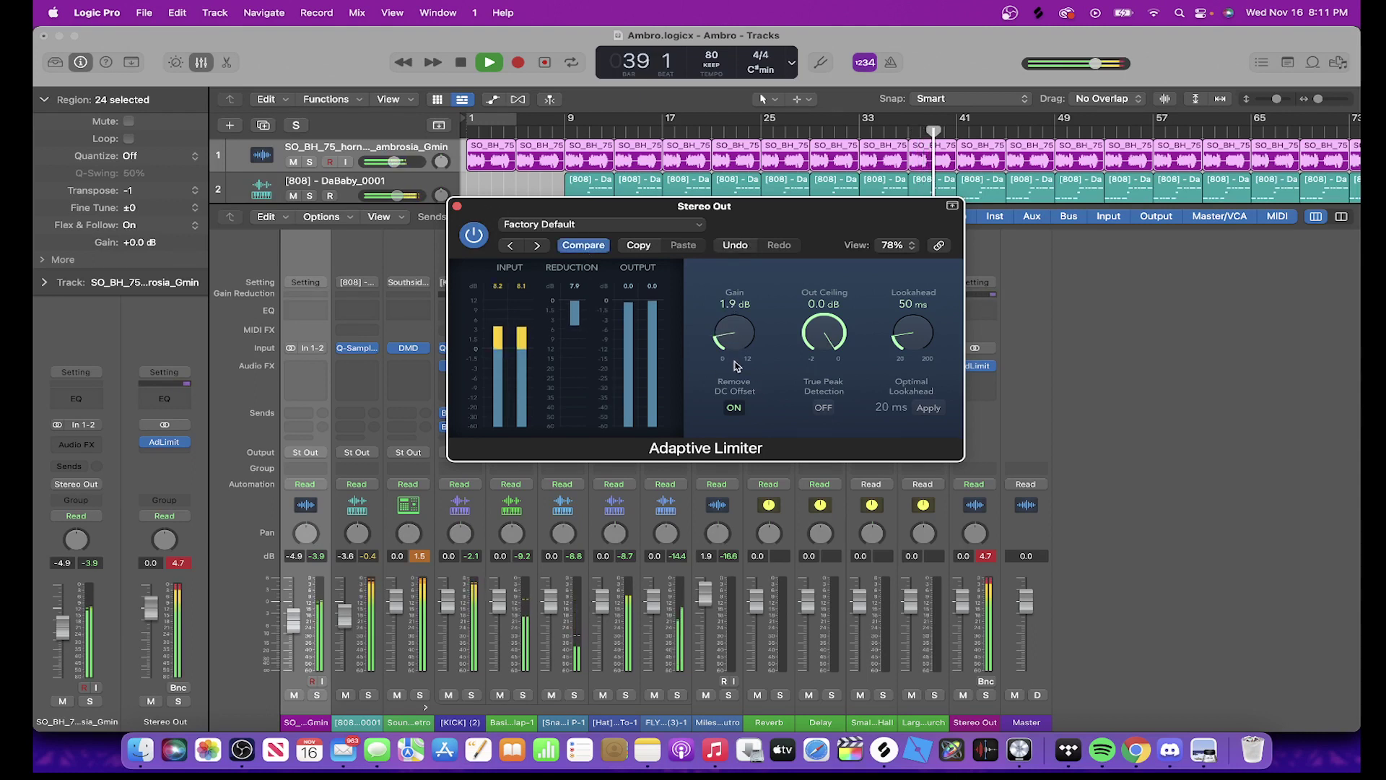
{"action": "left_click", "coordinate": [456, 206]}
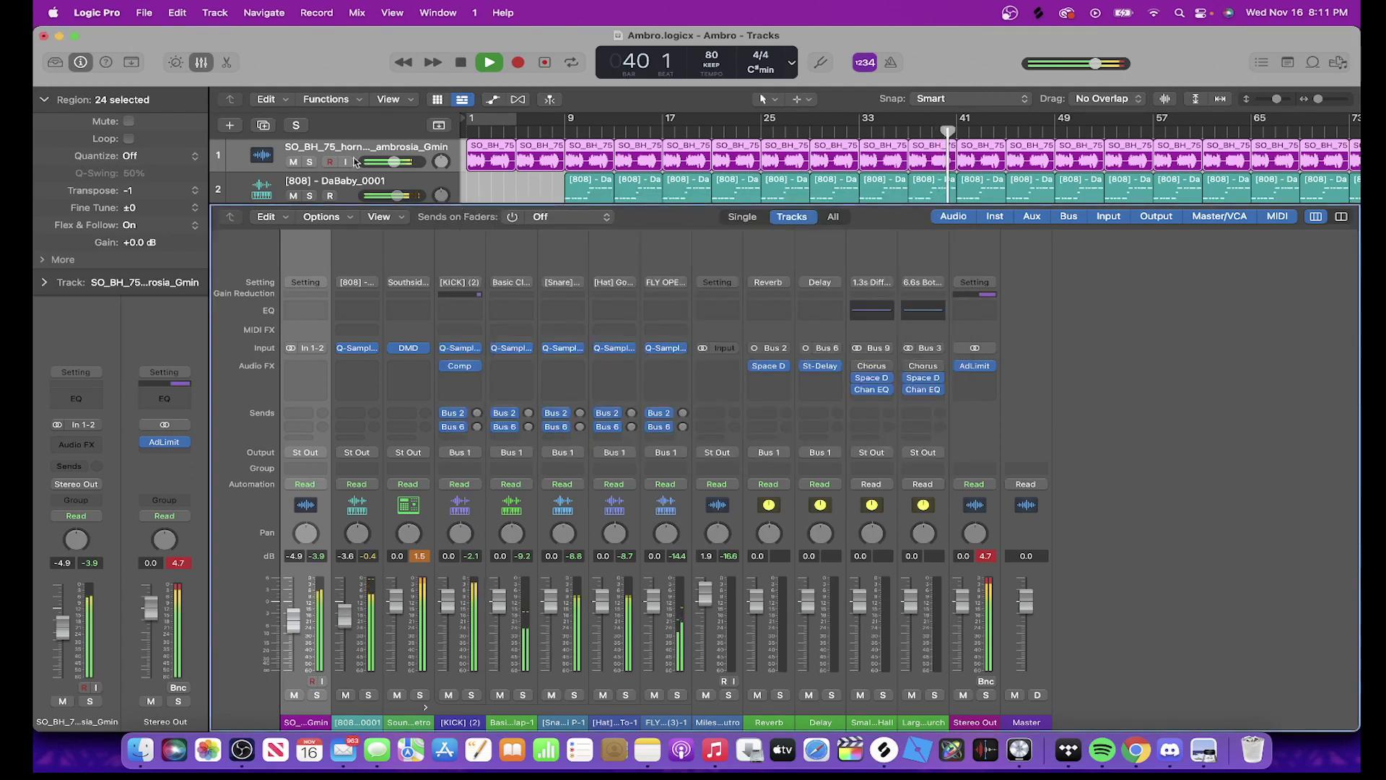
{"action": "left_click", "coordinate": [202, 63]}
Play the song from about bar 6 and check the tag and hi-hat transition into the full beat at bar 9
{"action": "left_click", "coordinate": [527, 130]}
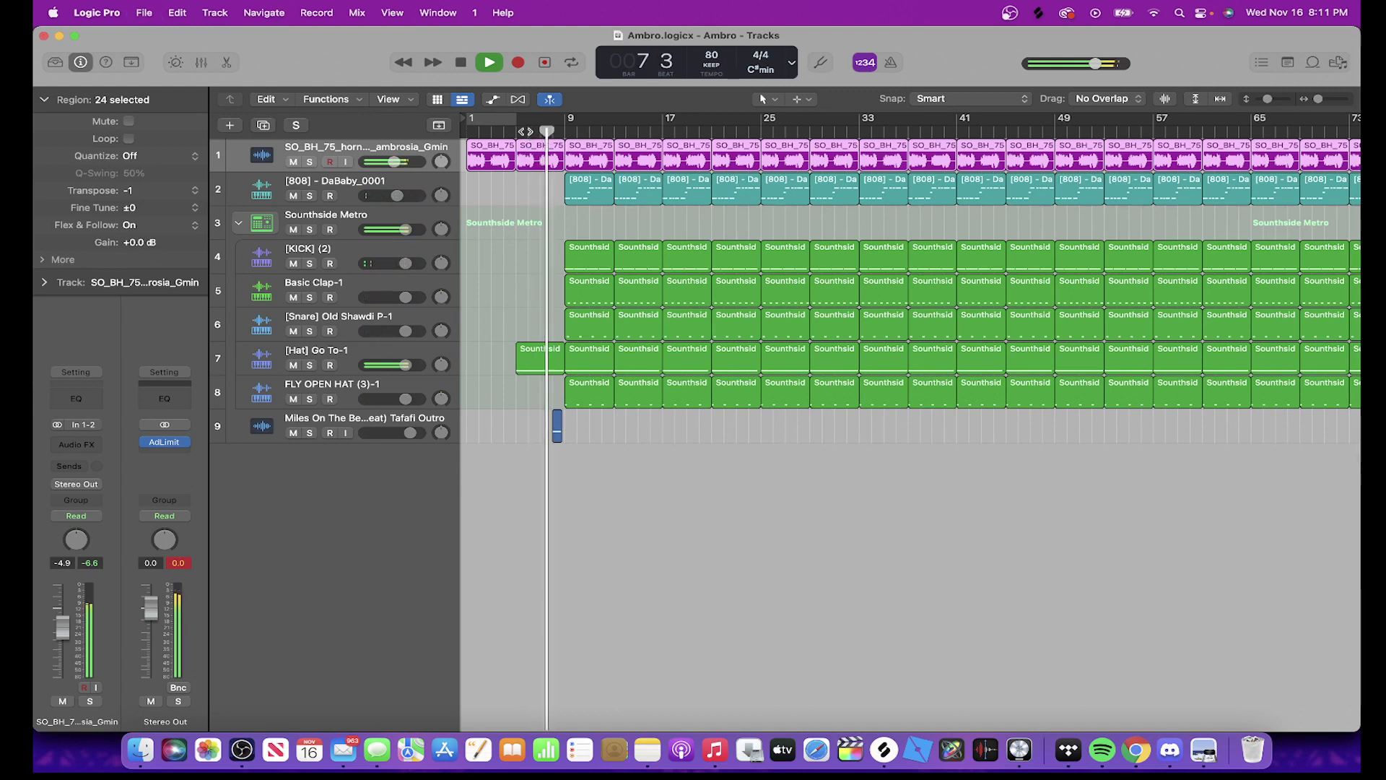
{"action": "left_click", "coordinate": [503, 267]}
{"action": "key", "text": "super+Right"}
{"action": "key", "text": "super+Right"}
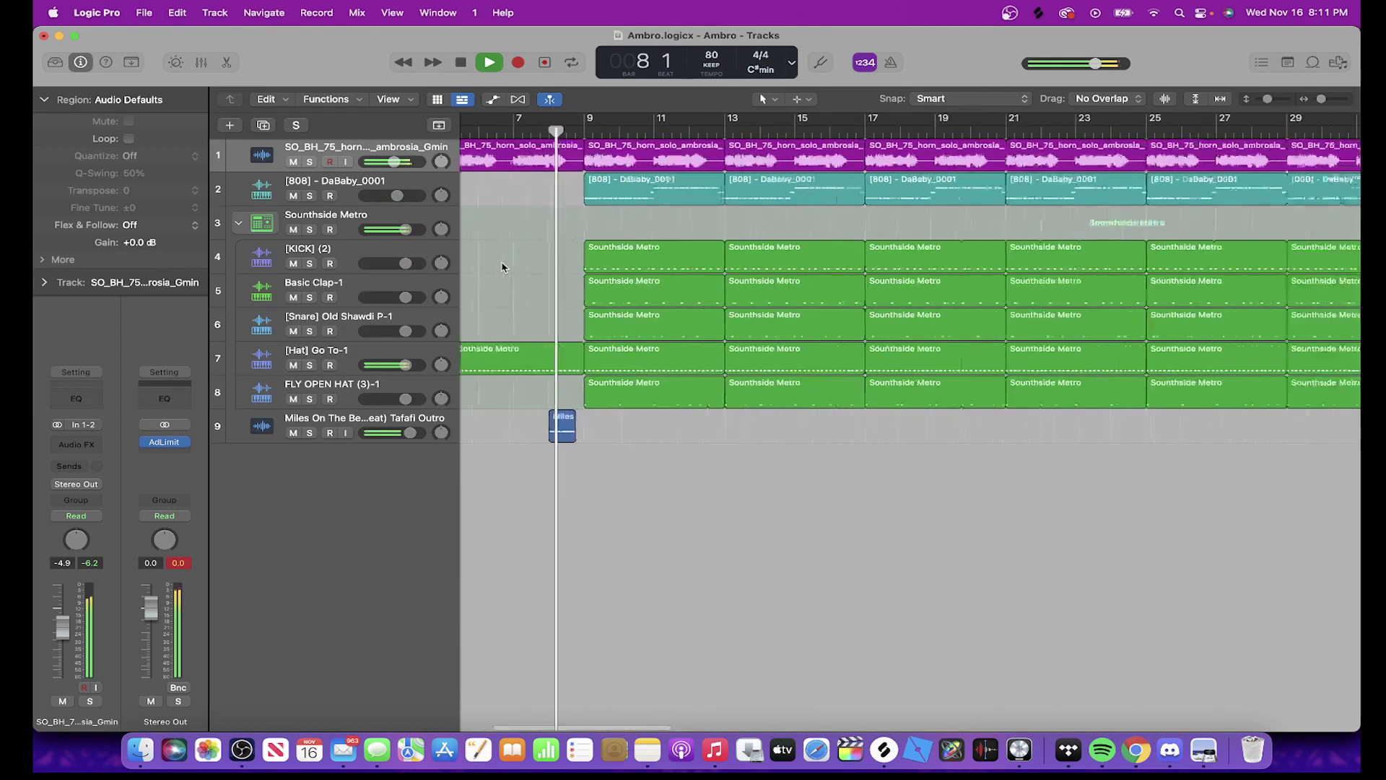
{"action": "key", "text": "super+Right"}
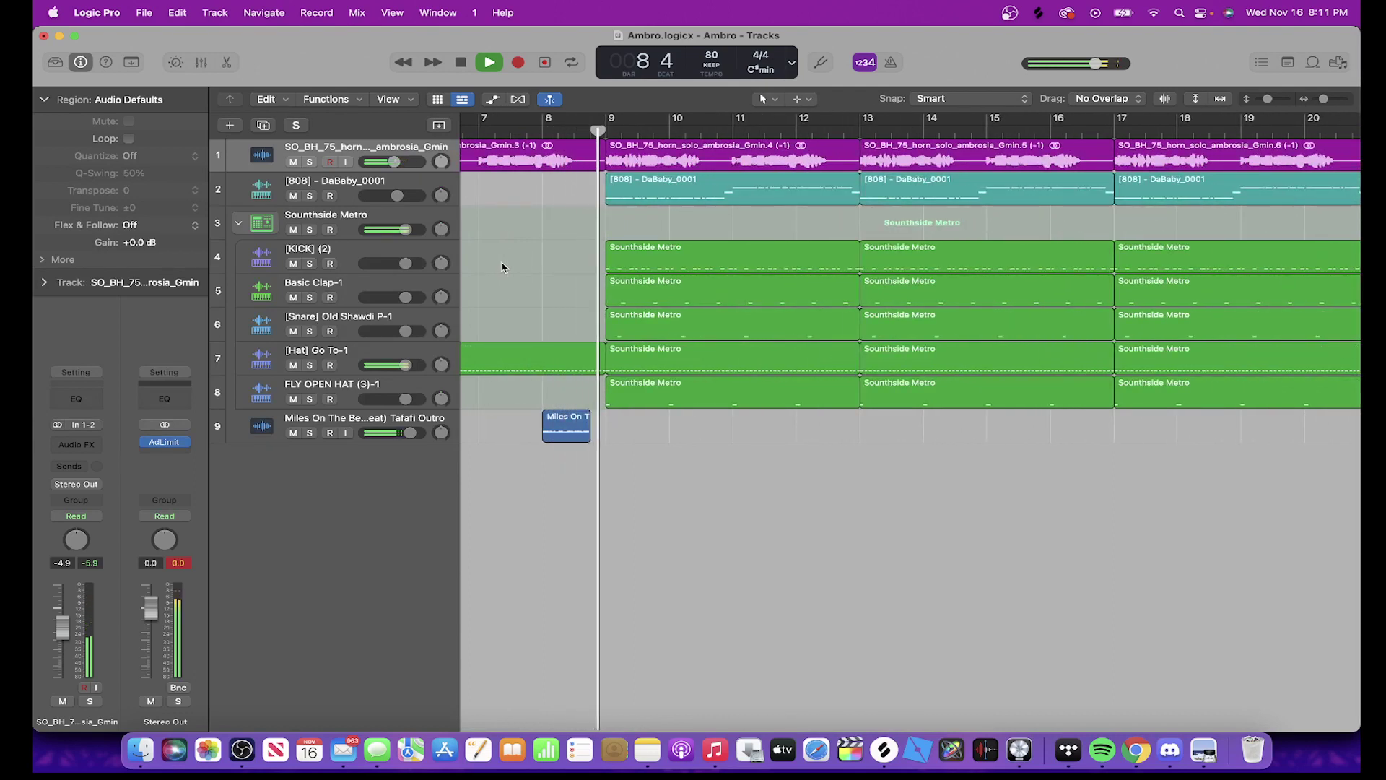
{"action": "key", "text": "super+Left"}
{"action": "key", "text": "super+Left"}
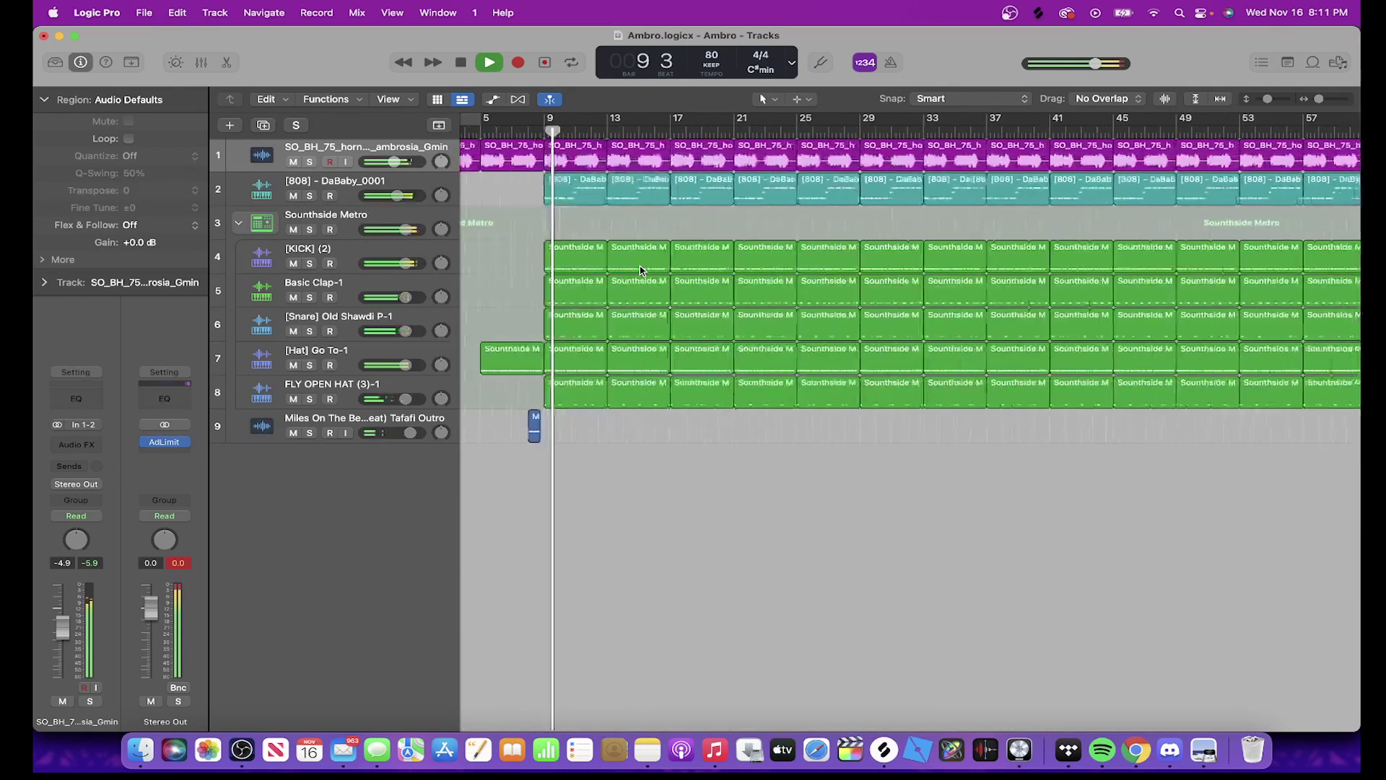
{"action": "key", "text": "super+Right"}
{"action": "key", "text": "super+Right"}
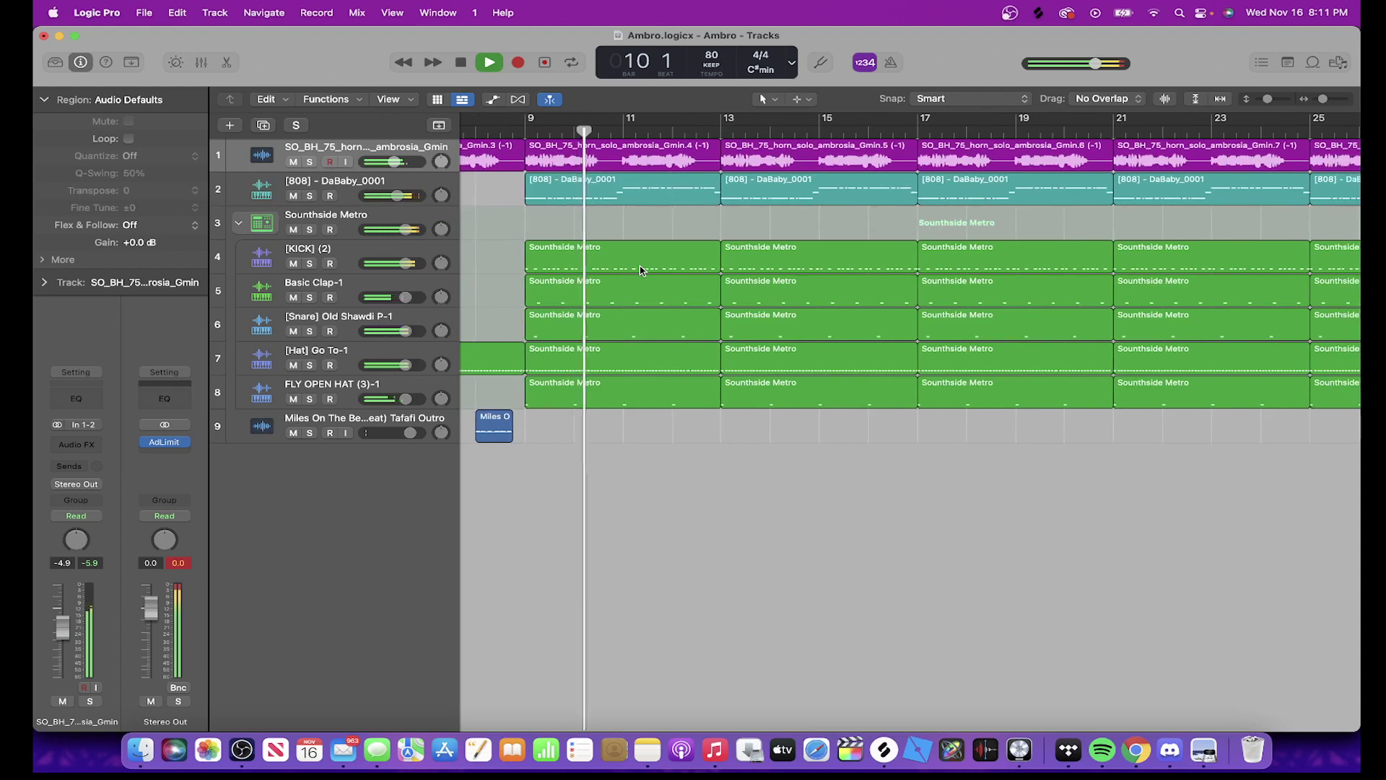
{"action": "key", "text": "super+Right"}
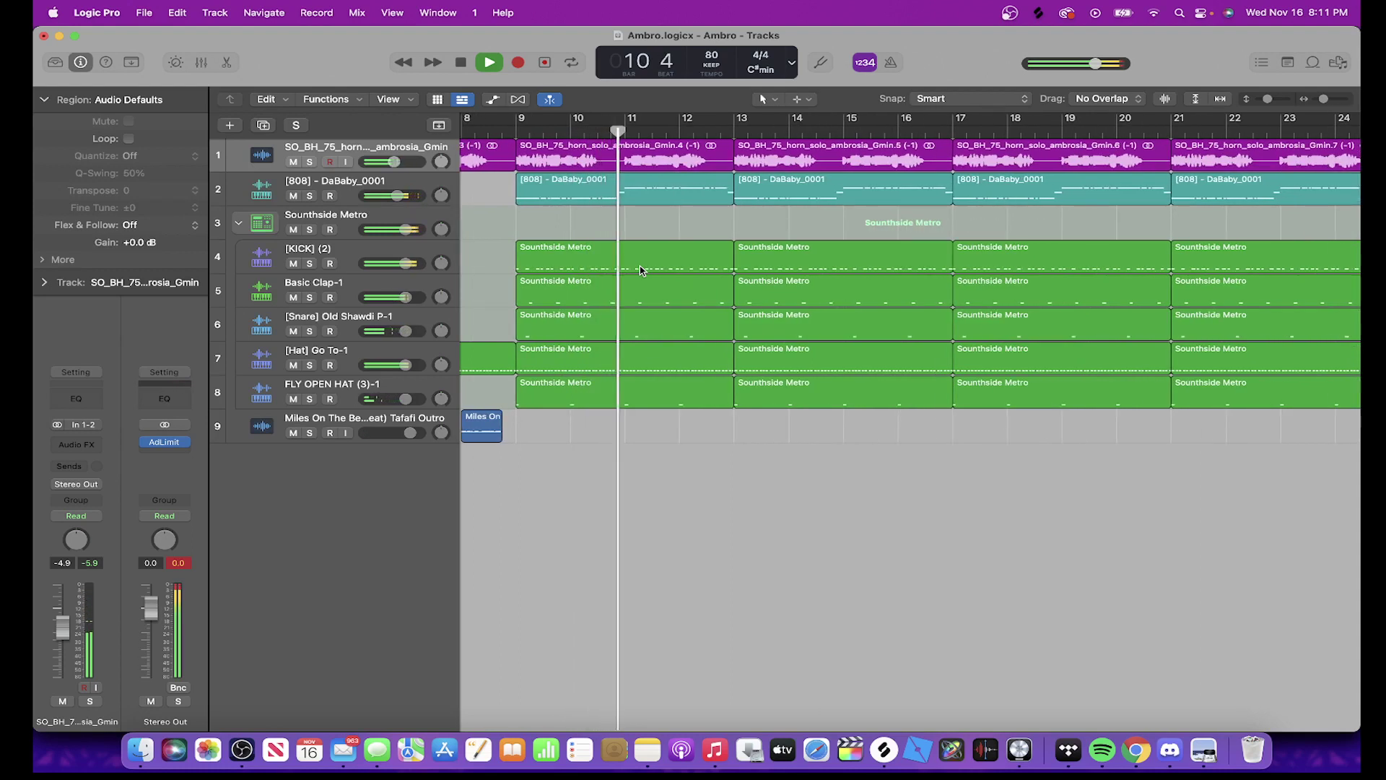
Delete the two kick regions from bar 17 to bar 25
{"action": "scroll", "coordinate": [640, 270], "scroll_direction": "right", "scroll_amount": 3}
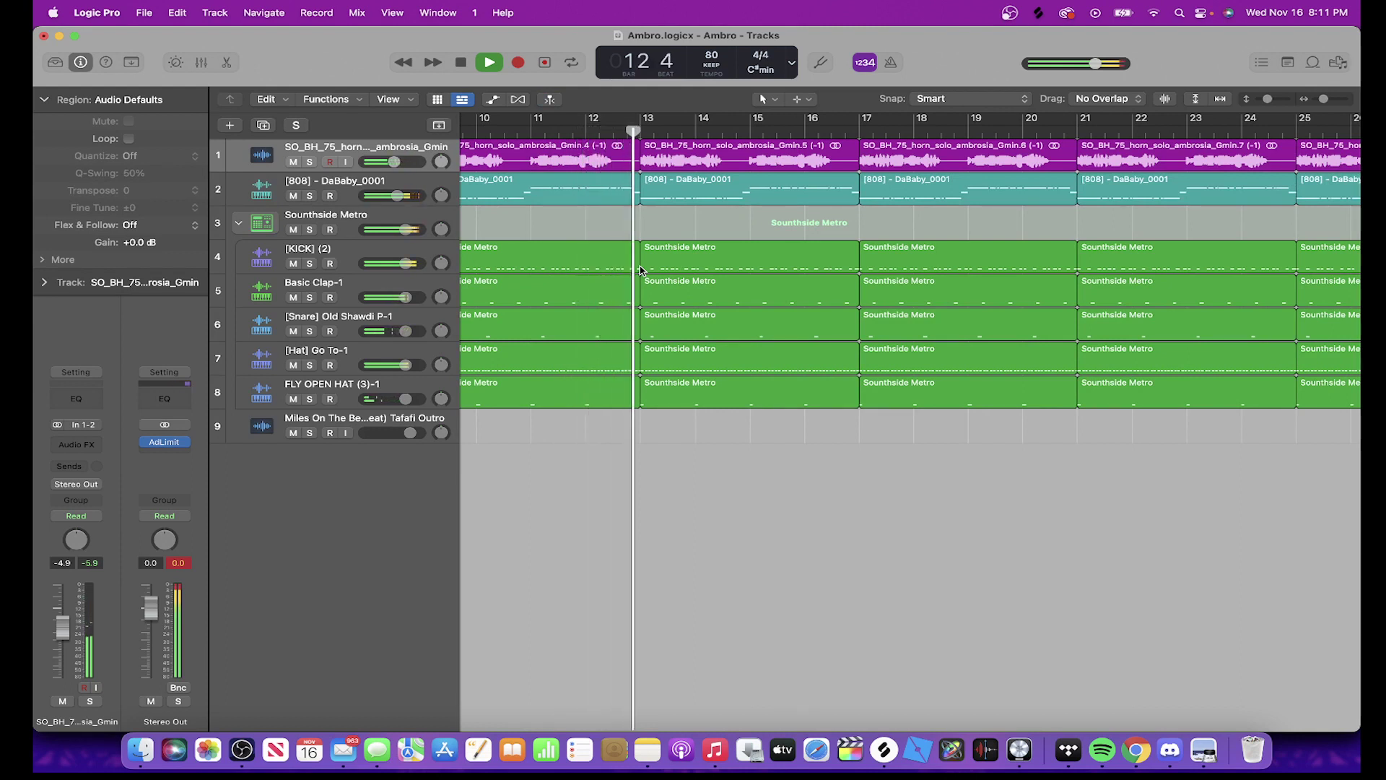
{"action": "left_click_drag", "start_coordinate": [922, 233], "coordinate": [1130, 262]}
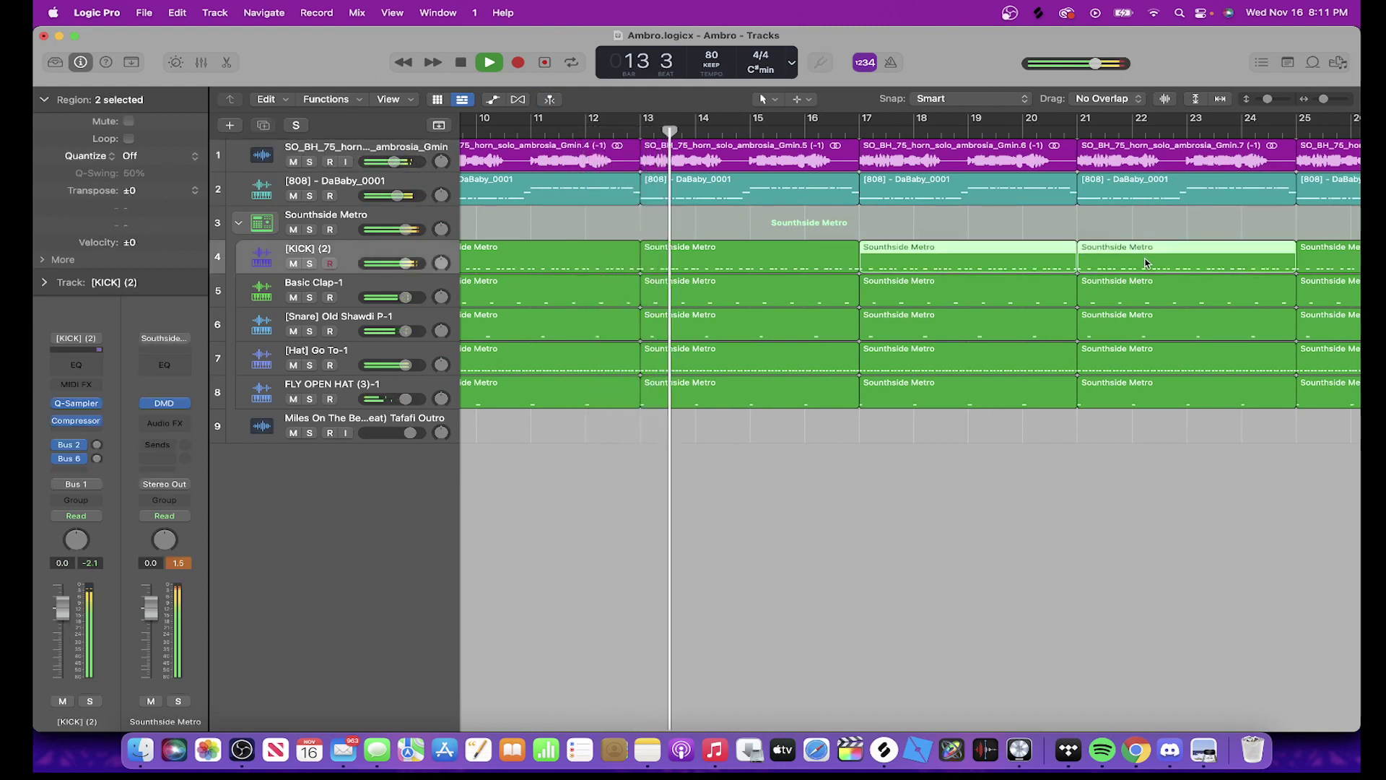
{"action": "key", "text": "Delete"}
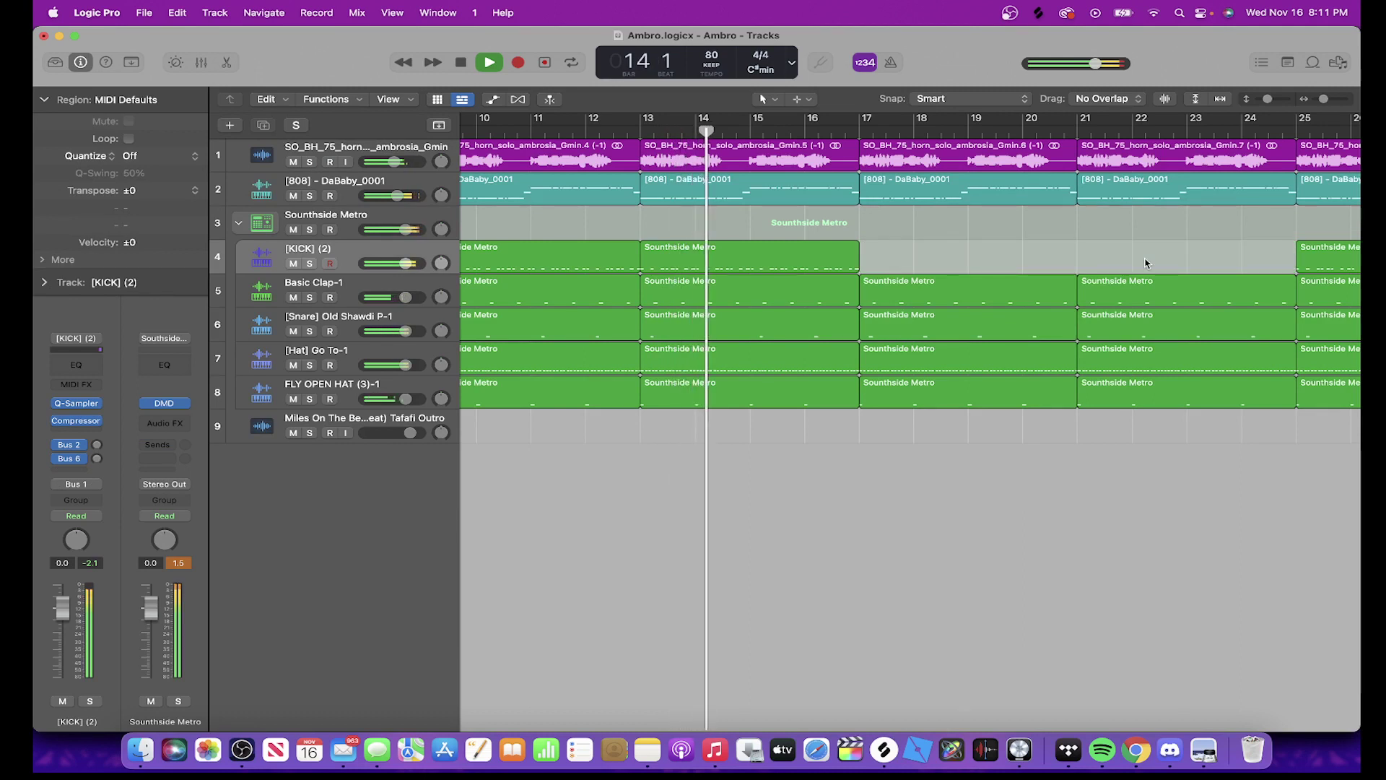
Listen to the playing arrangement from about bar 14 through the kick dropout that starts at bar 17
{"action": "scroll", "coordinate": [755, 245], "scroll_direction": "right", "scroll_amount": 2}
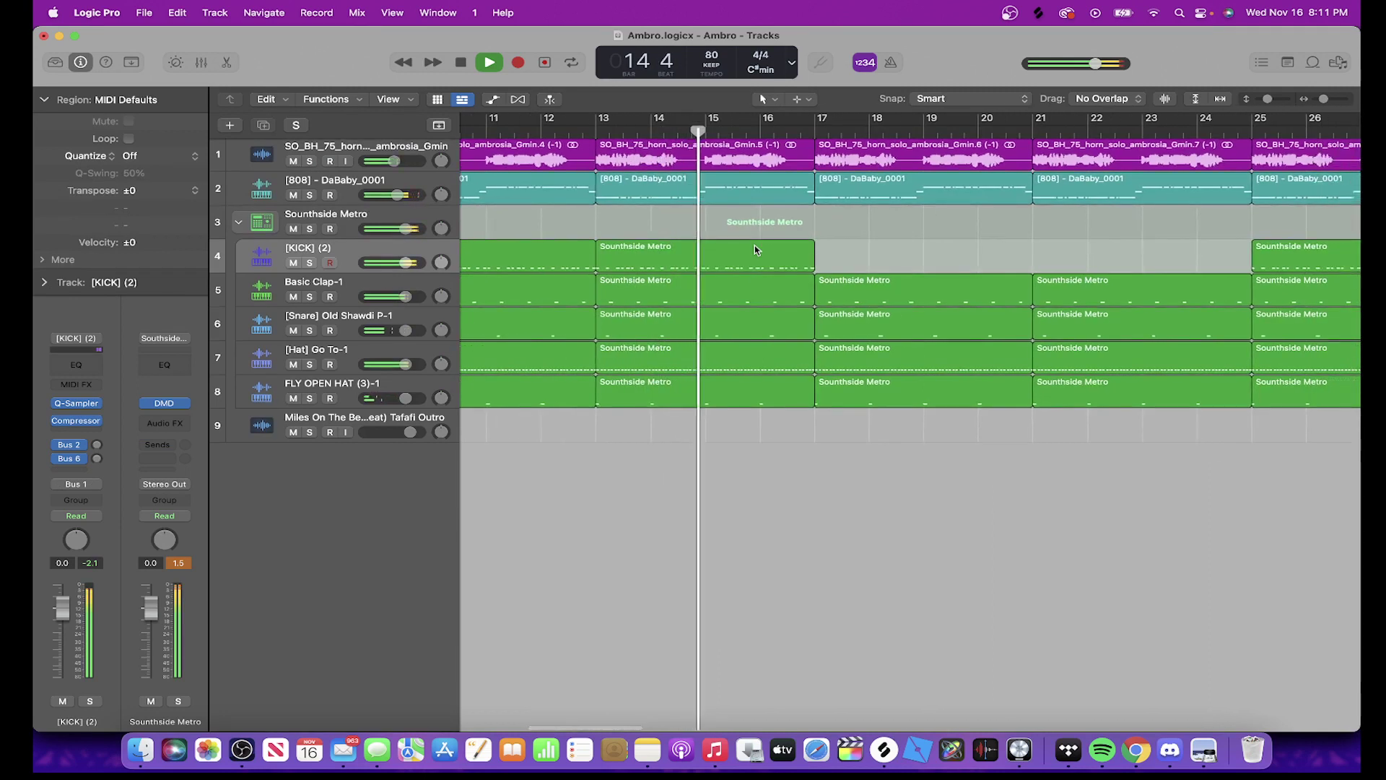
{"action": "scroll", "coordinate": [876, 567], "scroll_direction": "right", "scroll_amount": 3}
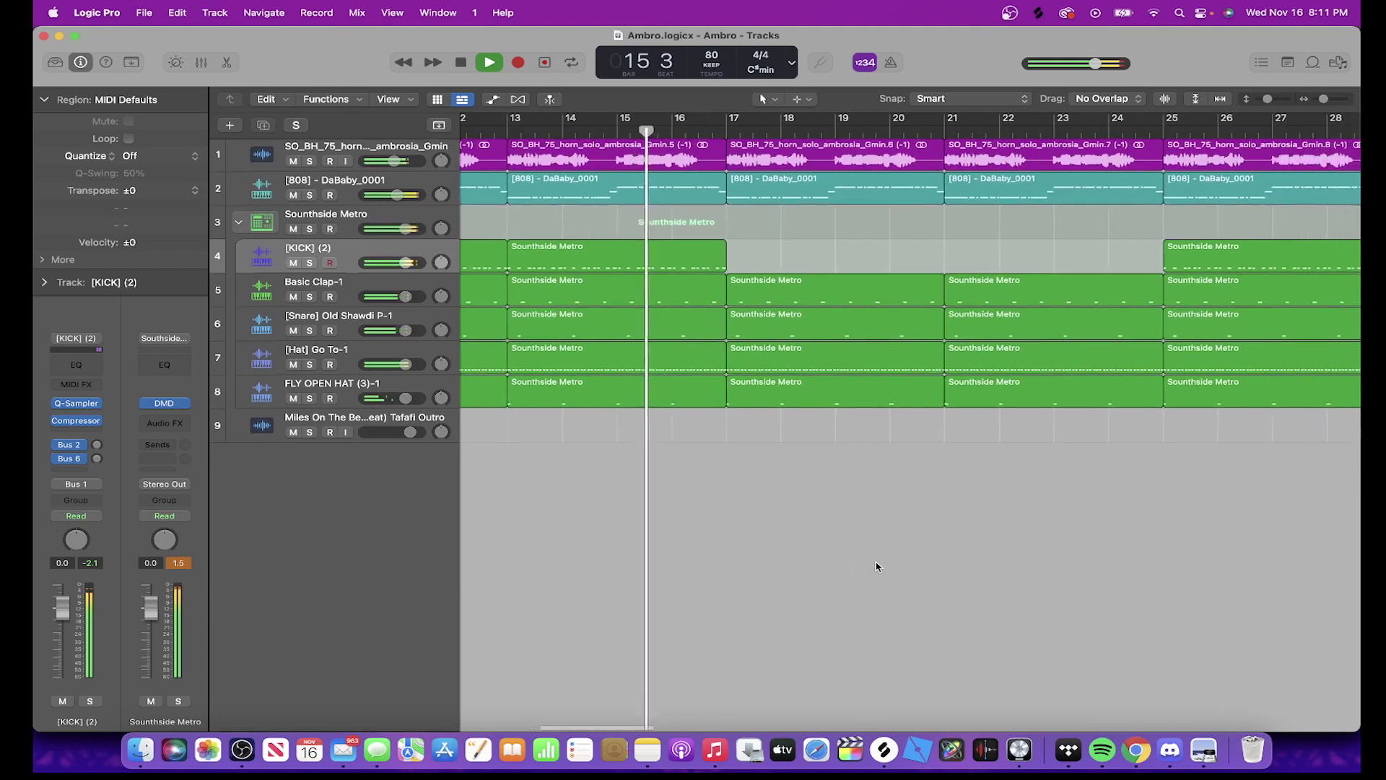
{"action": "scroll", "coordinate": [877, 567], "scroll_direction": "right", "scroll_amount": 4}
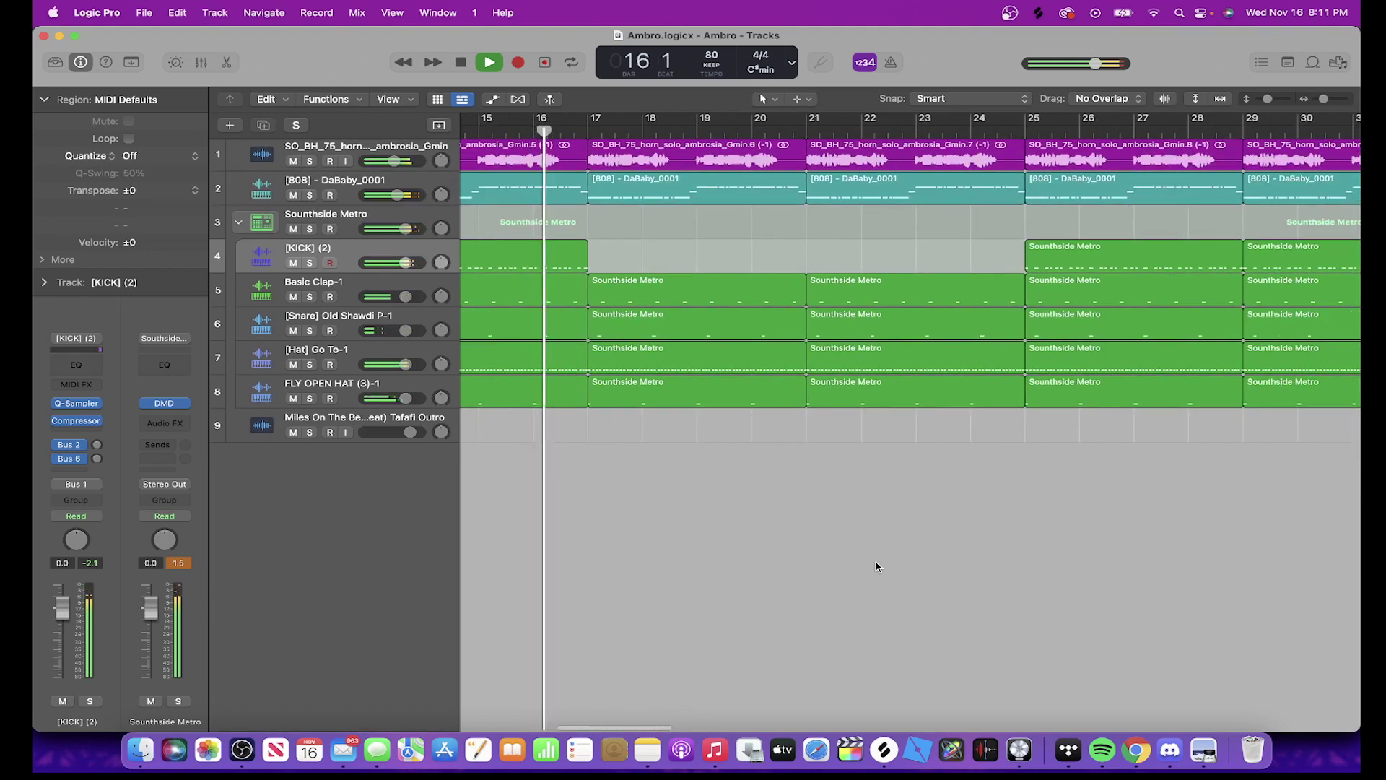
{"action": "scroll", "coordinate": [876, 567], "scroll_direction": "right", "scroll_amount": 1}
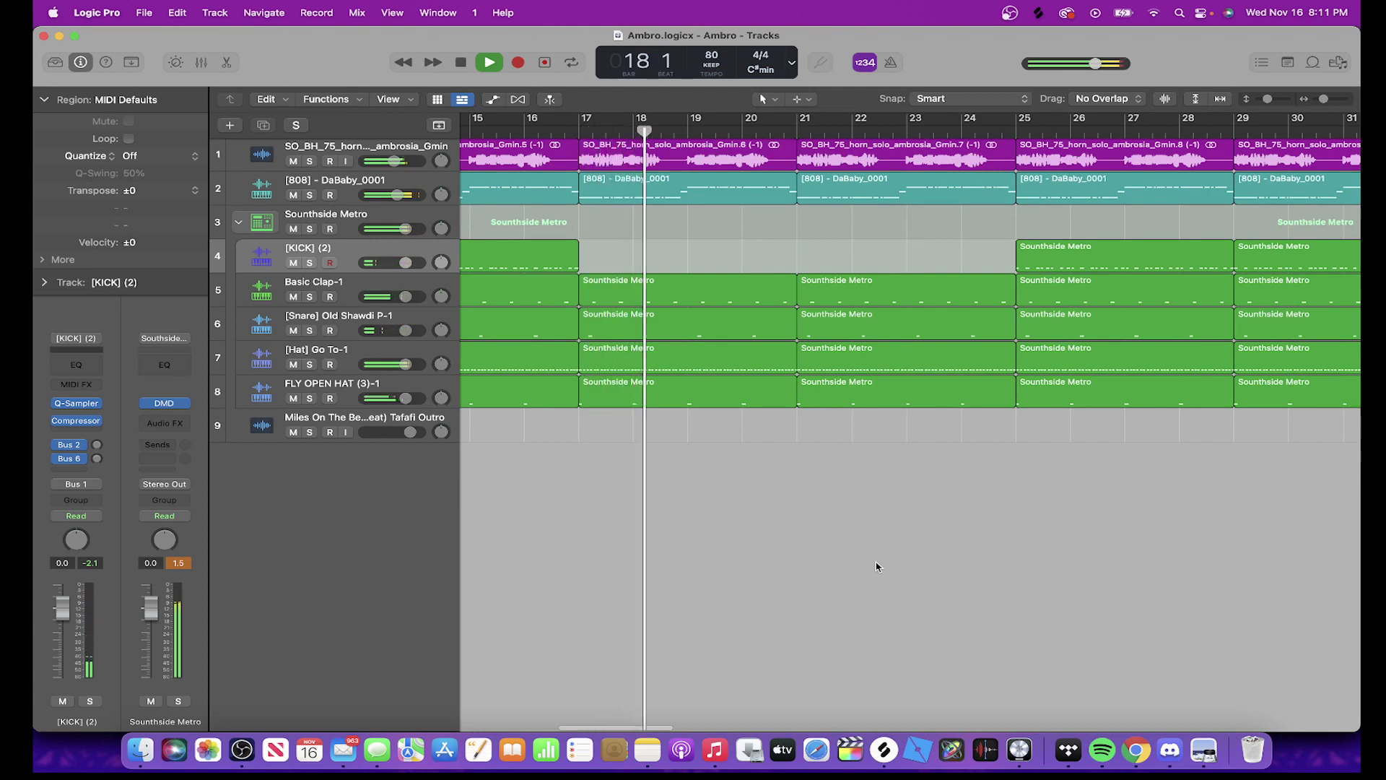
{"action": "scroll", "coordinate": [876, 567], "scroll_direction": "right", "scroll_amount": 3}
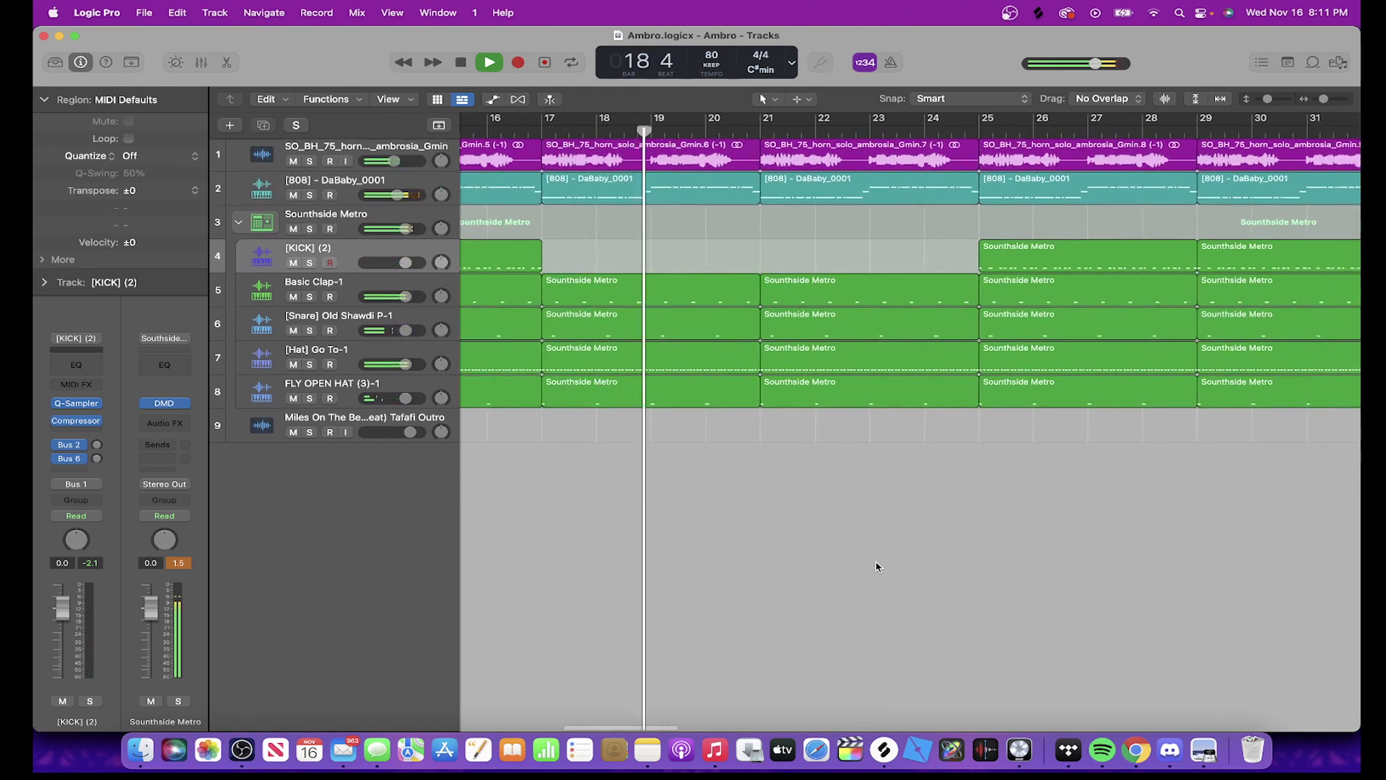
{"action": "scroll", "coordinate": [877, 567], "scroll_direction": "down", "scroll_amount": 5}
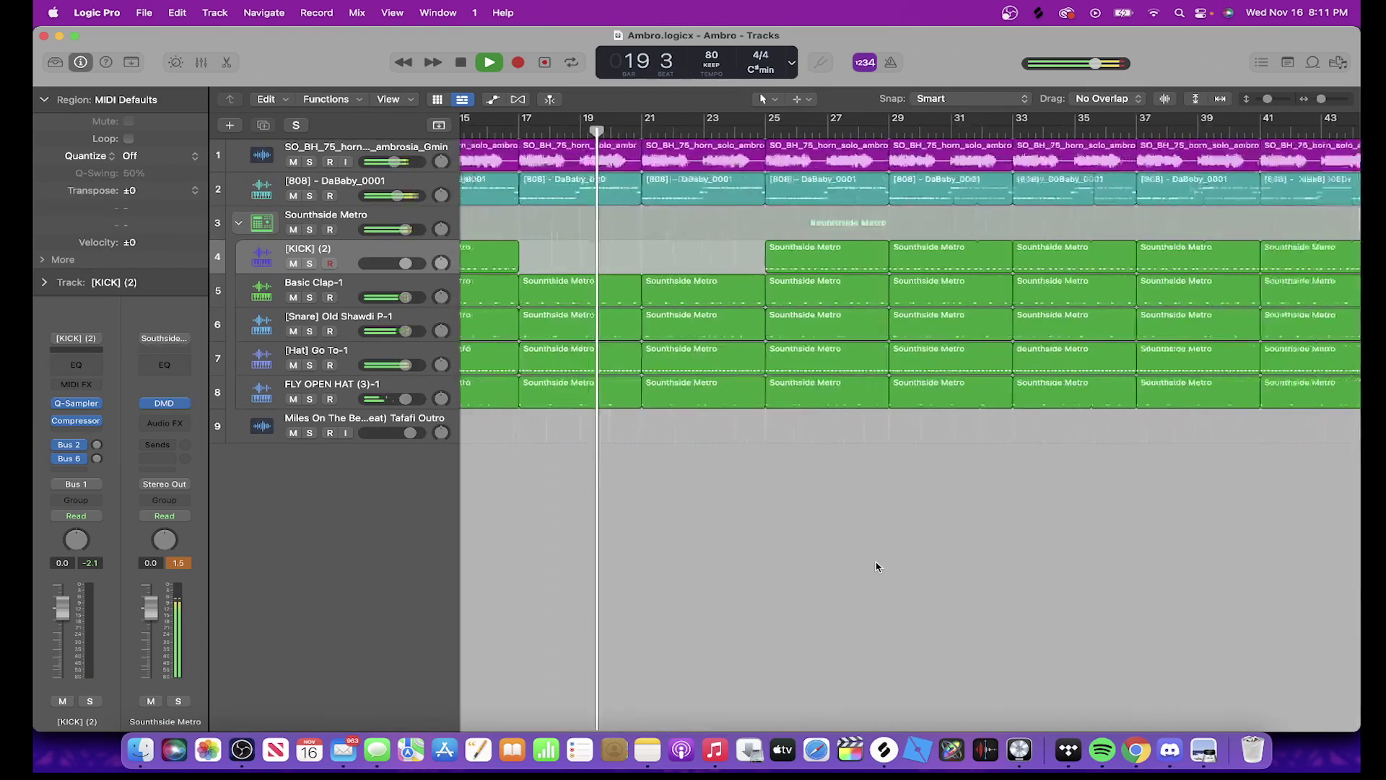
{"action": "scroll", "coordinate": [876, 567], "scroll_direction": "up", "scroll_amount": 3}
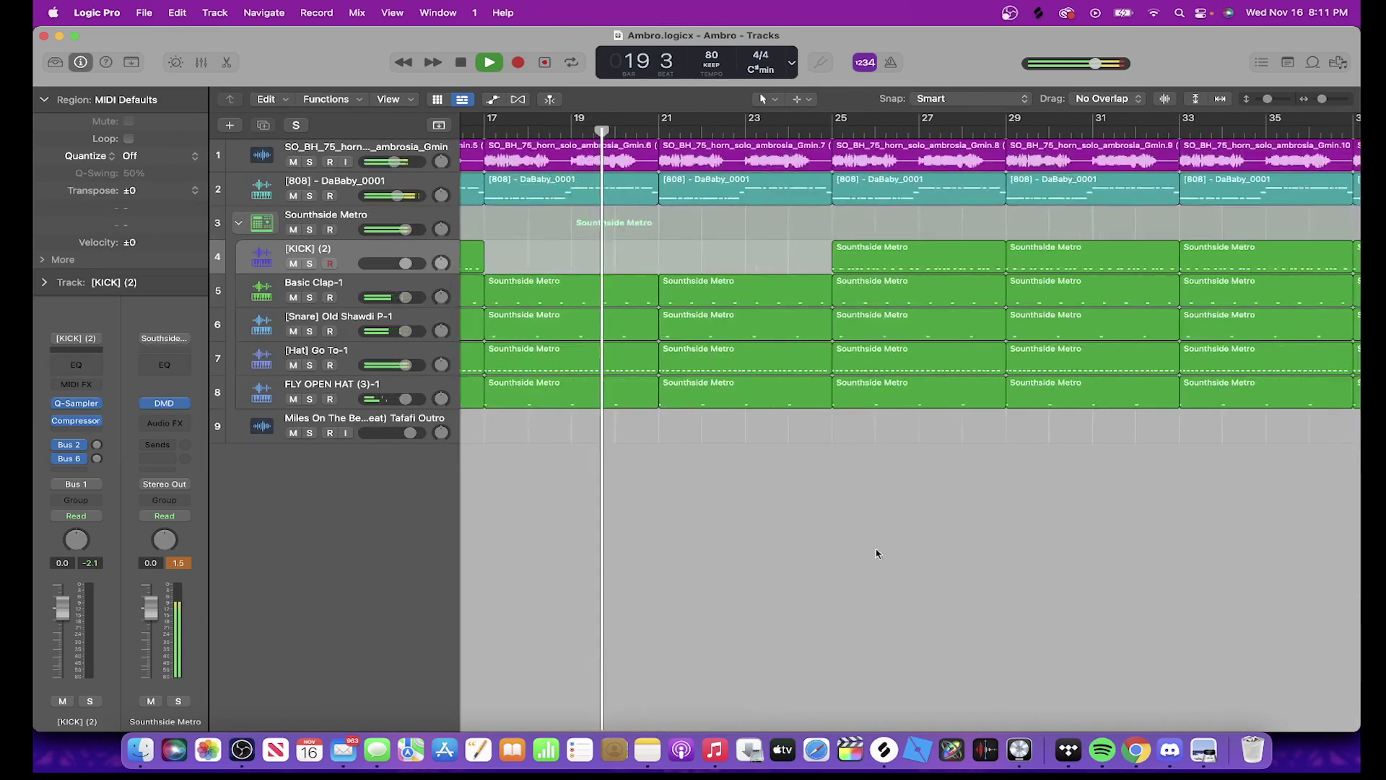
Add a new audio track below the horn track and move the two horn regions from bar 25 to bar 33 onto it
{"action": "left_click", "coordinate": [328, 149]}
{"action": "key", "text": "alt+super+a"}
{"action": "left_click_drag", "start_coordinate": [941, 186], "coordinate": [1155, 195]}
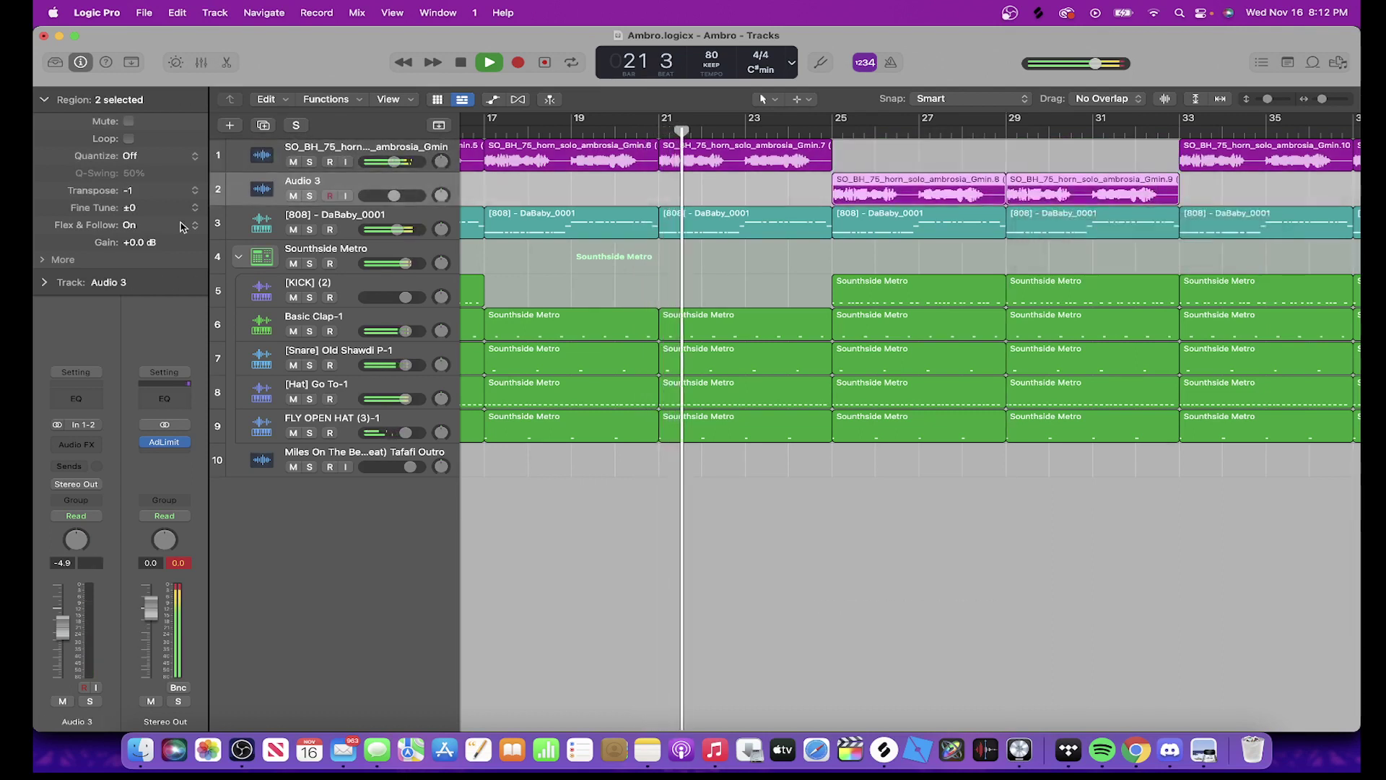
Insert the stereo Cableguys HalfTime effect on the Audio 3 track, check its settings window, and deselect the regions
{"action": "left_click", "coordinate": [79, 443]}
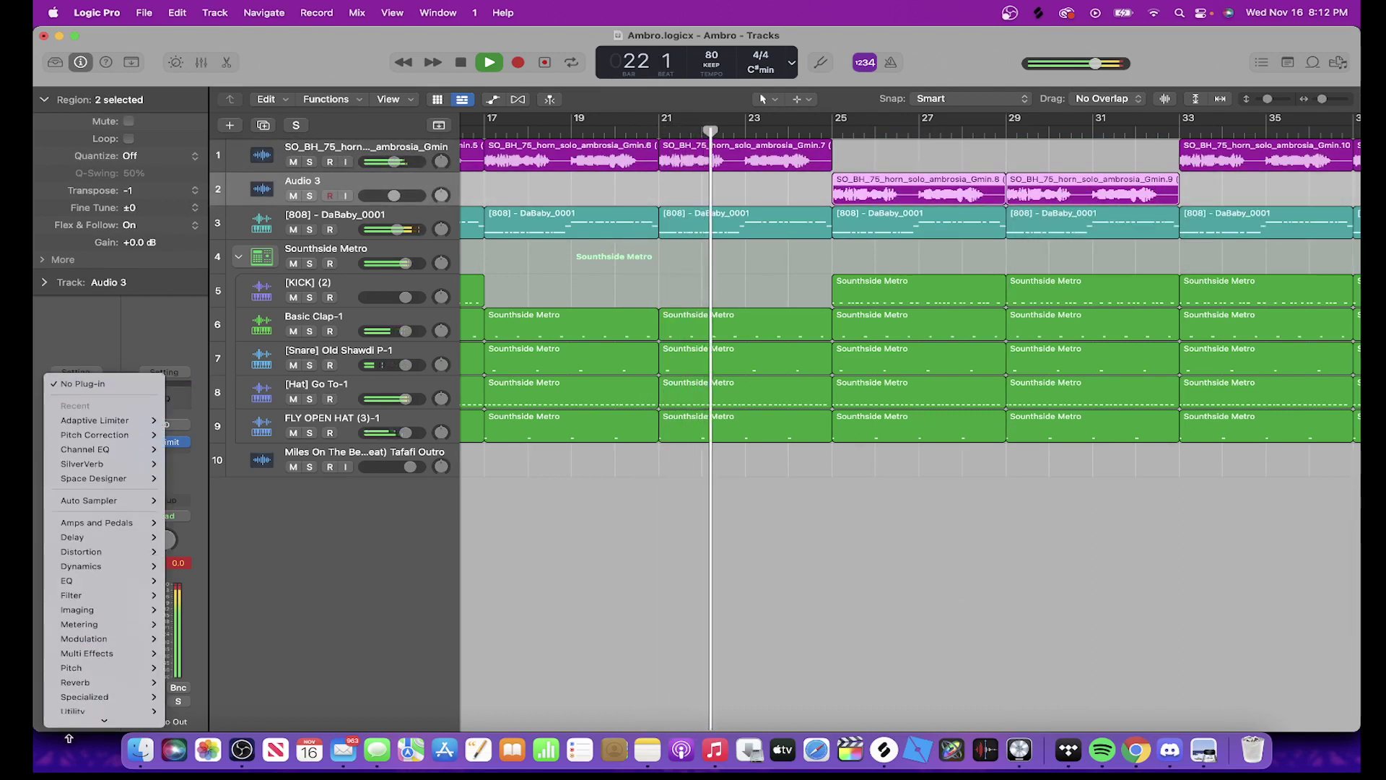
{"action": "mouse_move", "coordinate": [82, 717]}
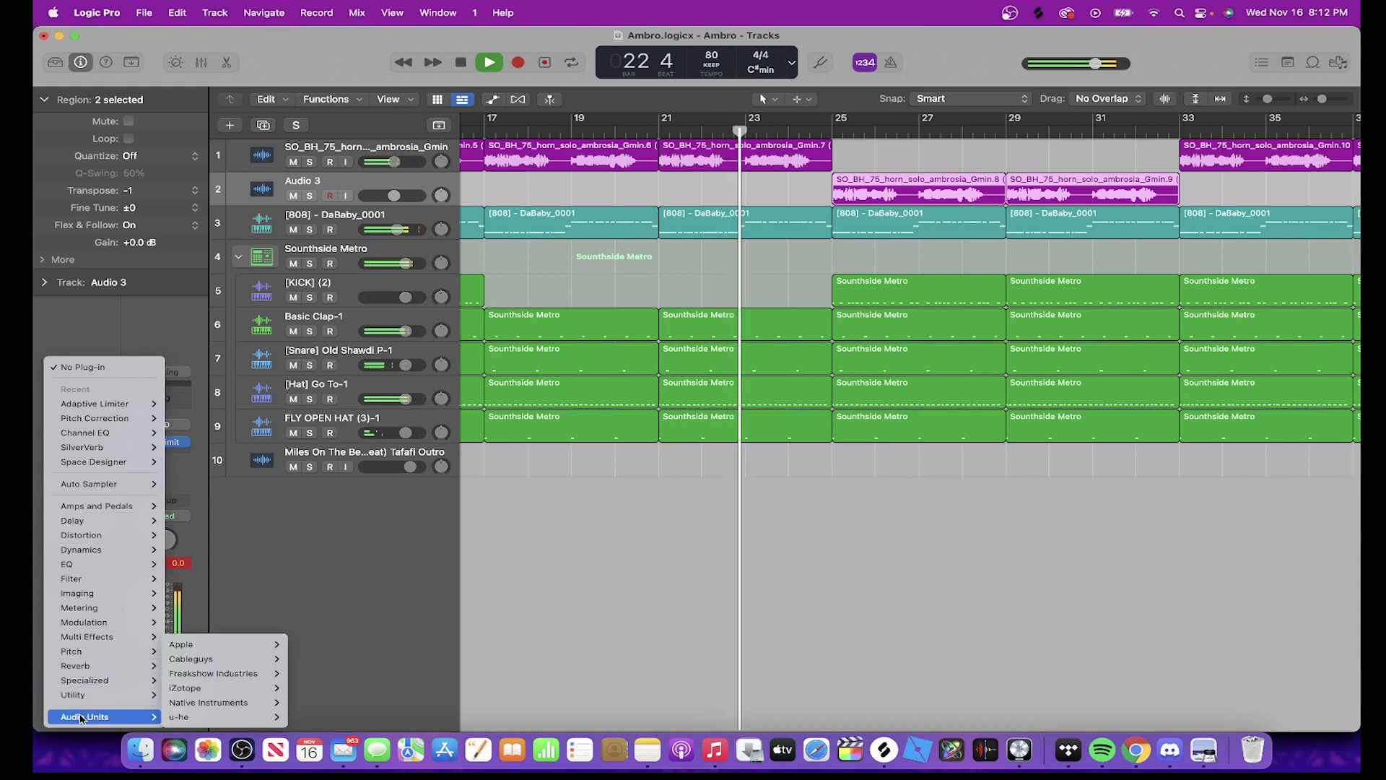
{"action": "mouse_move", "coordinate": [216, 658]}
{"action": "mouse_move", "coordinate": [317, 658]}
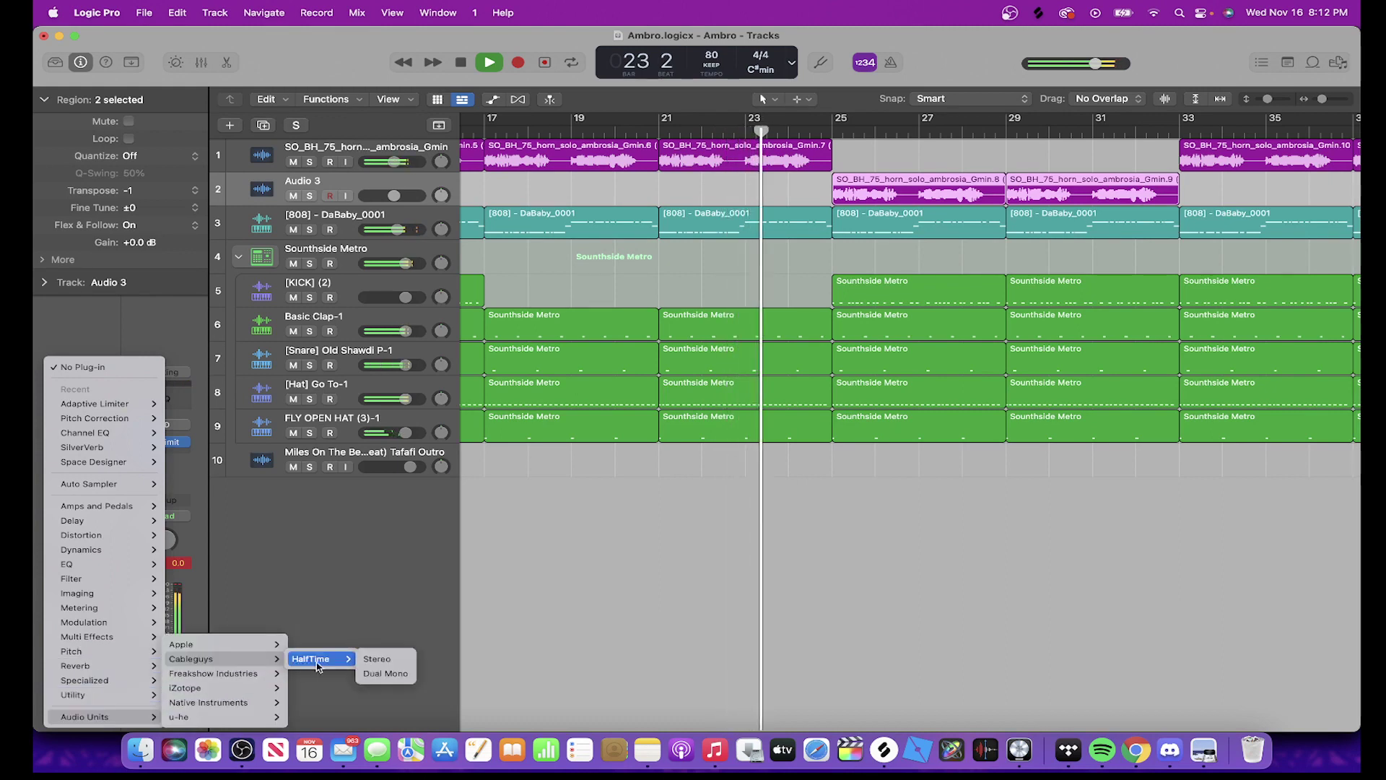
{"action": "left_click", "coordinate": [391, 658]}
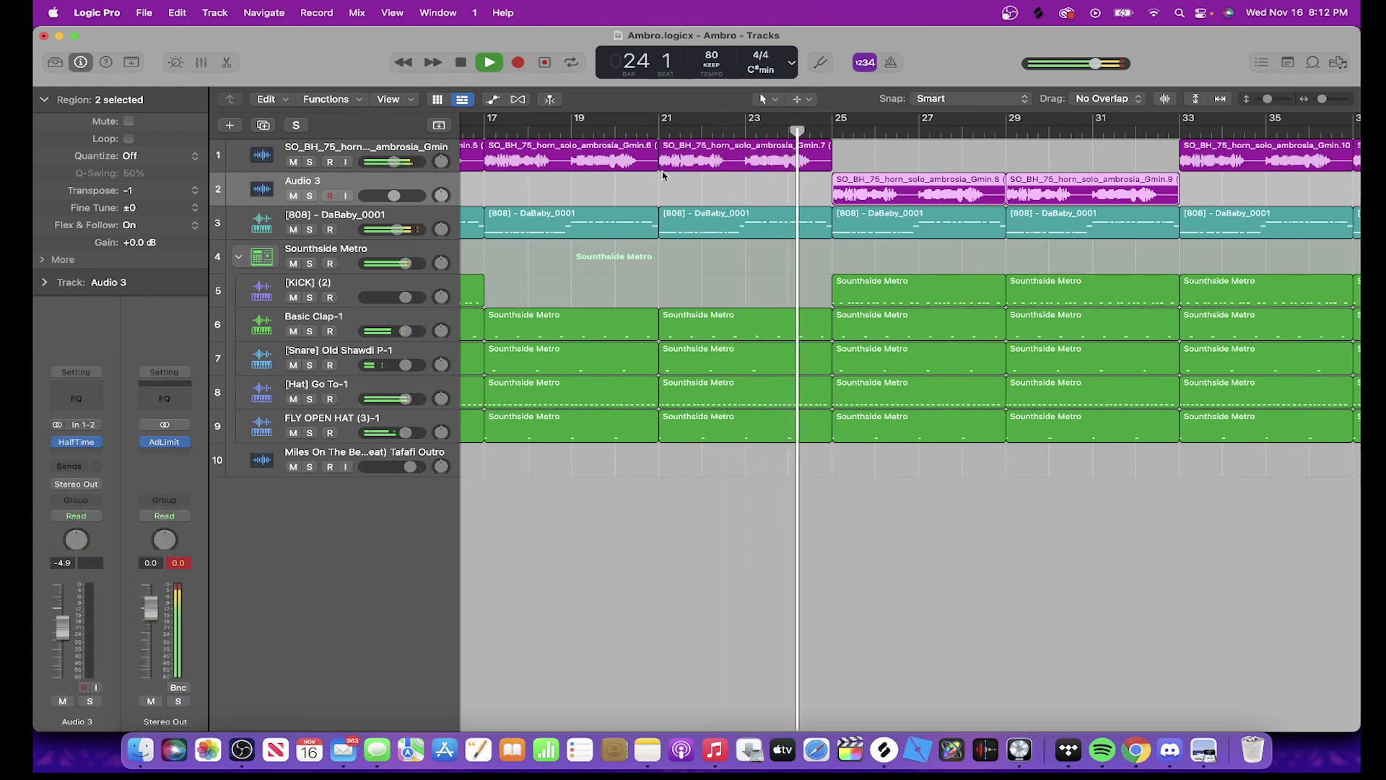
{"action": "left_click", "coordinate": [75, 442]}
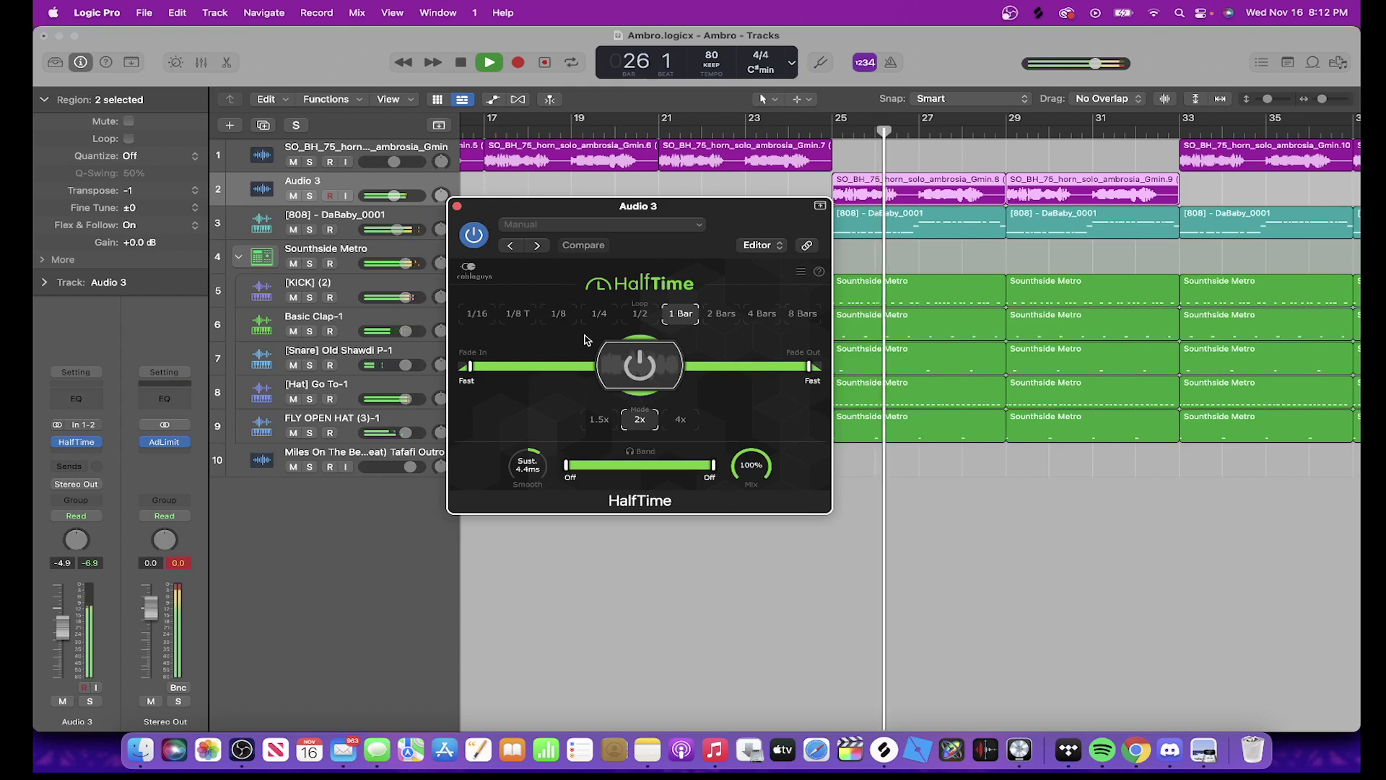
{"action": "left_click", "coordinate": [456, 206]}
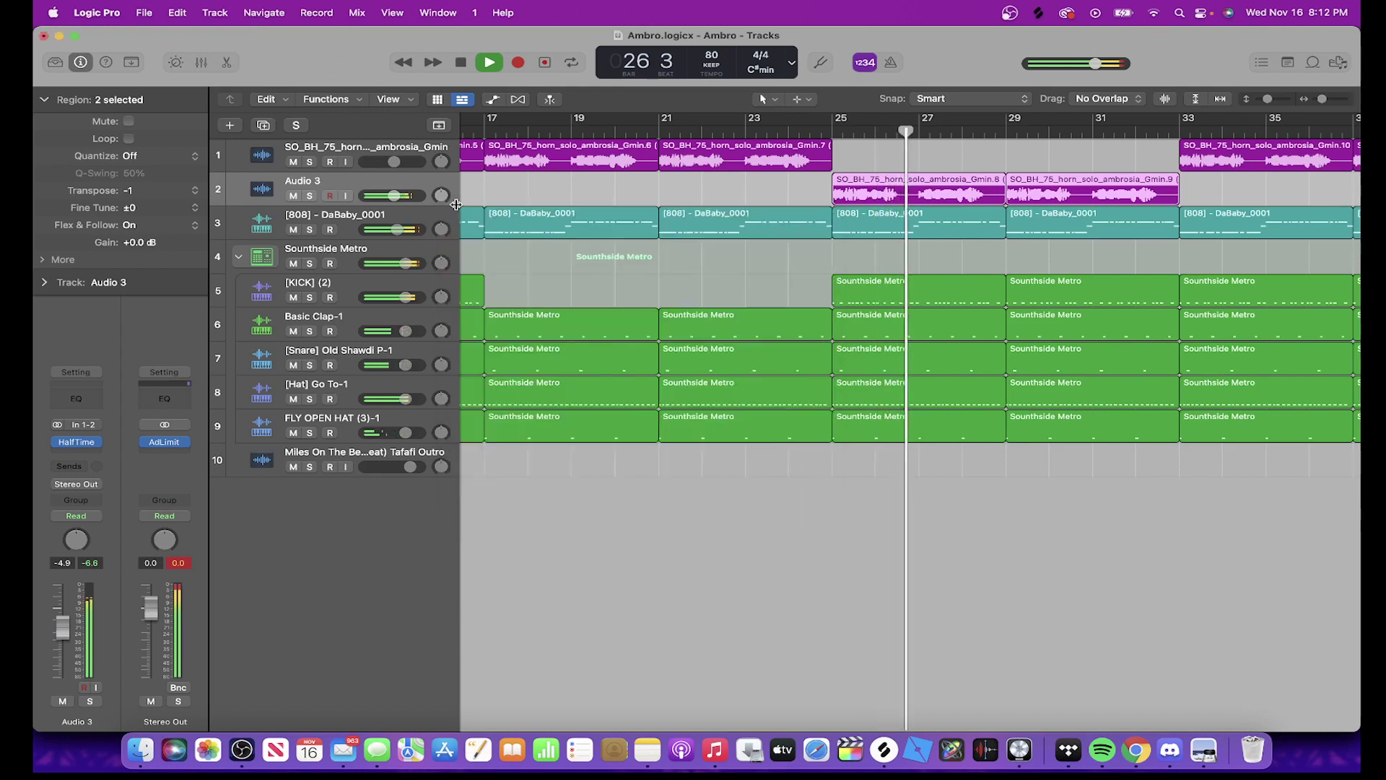
{"action": "left_click", "coordinate": [517, 194]}
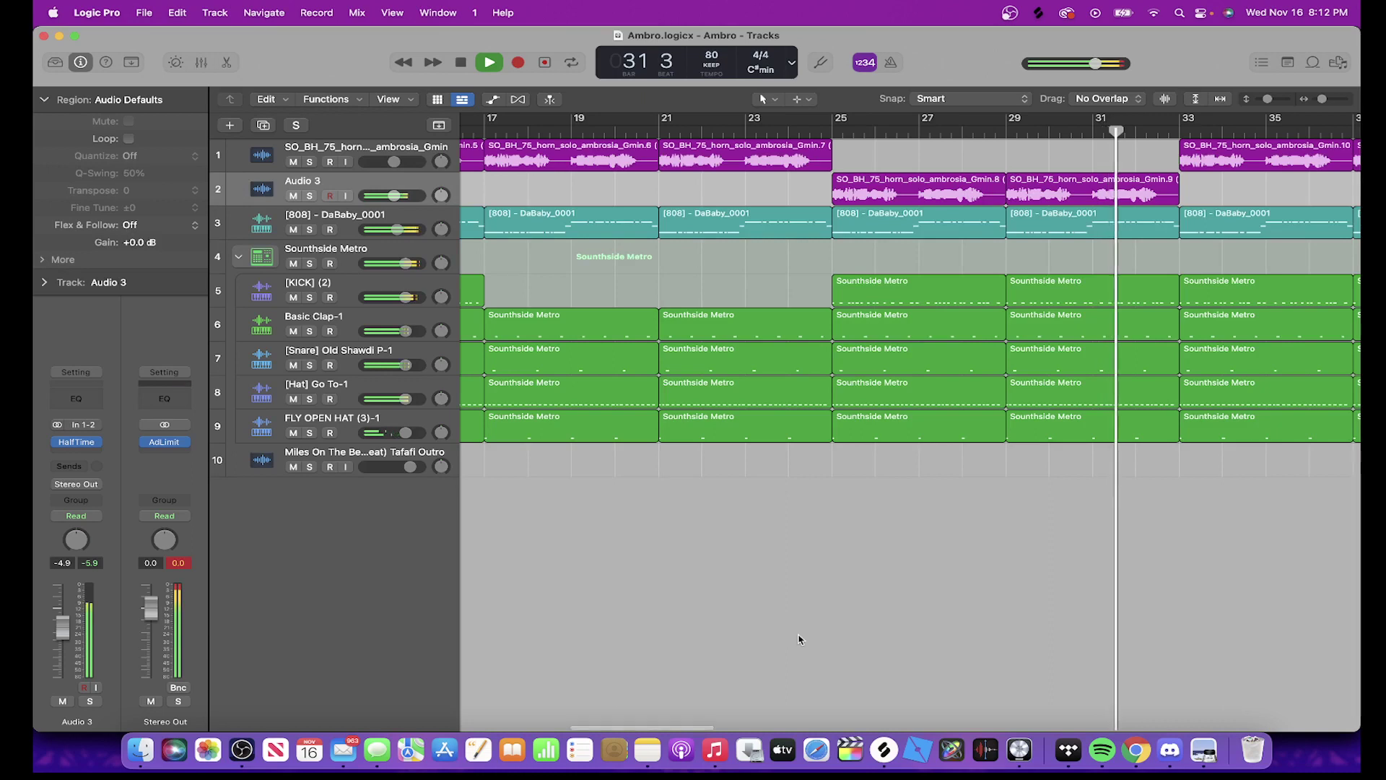
Switch the control bar display to Time
{"action": "scroll", "coordinate": [799, 639], "scroll_direction": "right", "scroll_amount": 5}
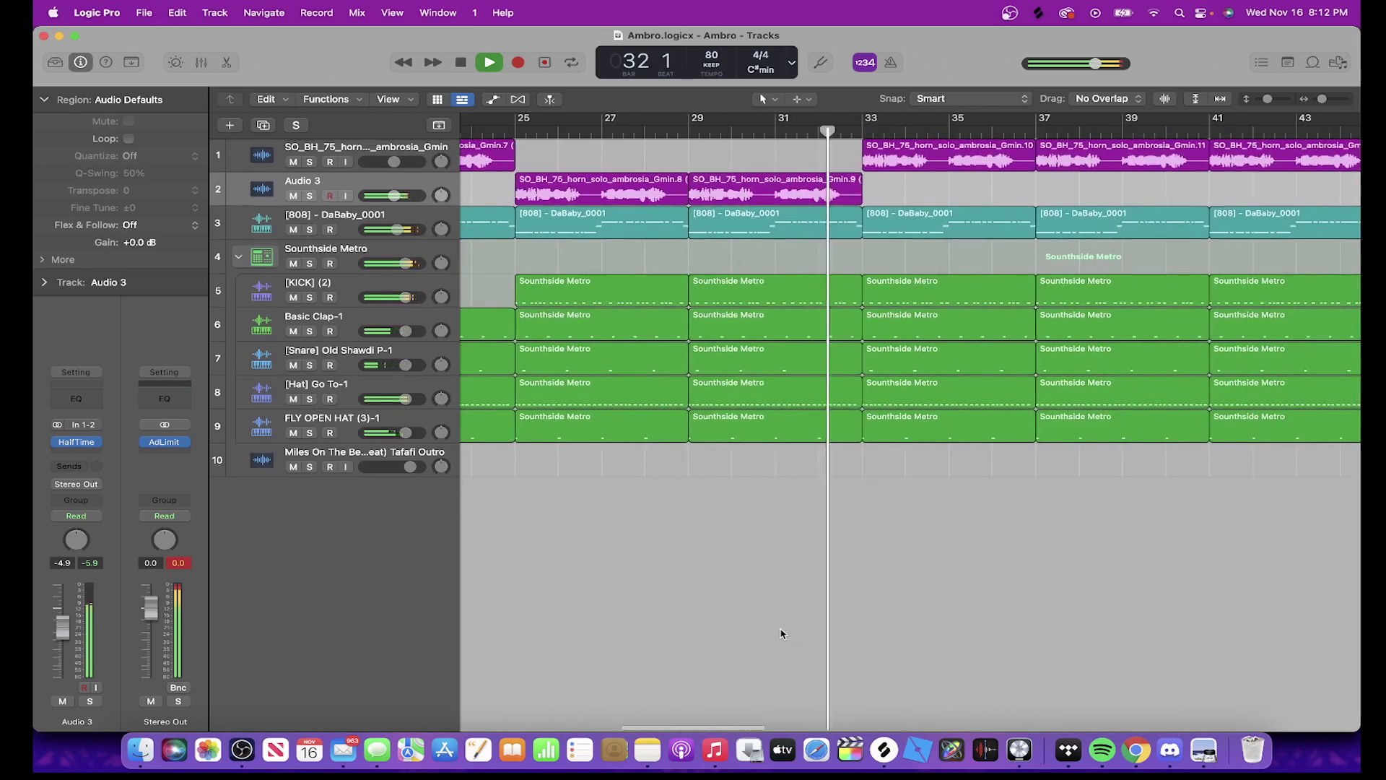
{"action": "left_click", "coordinate": [748, 184]}
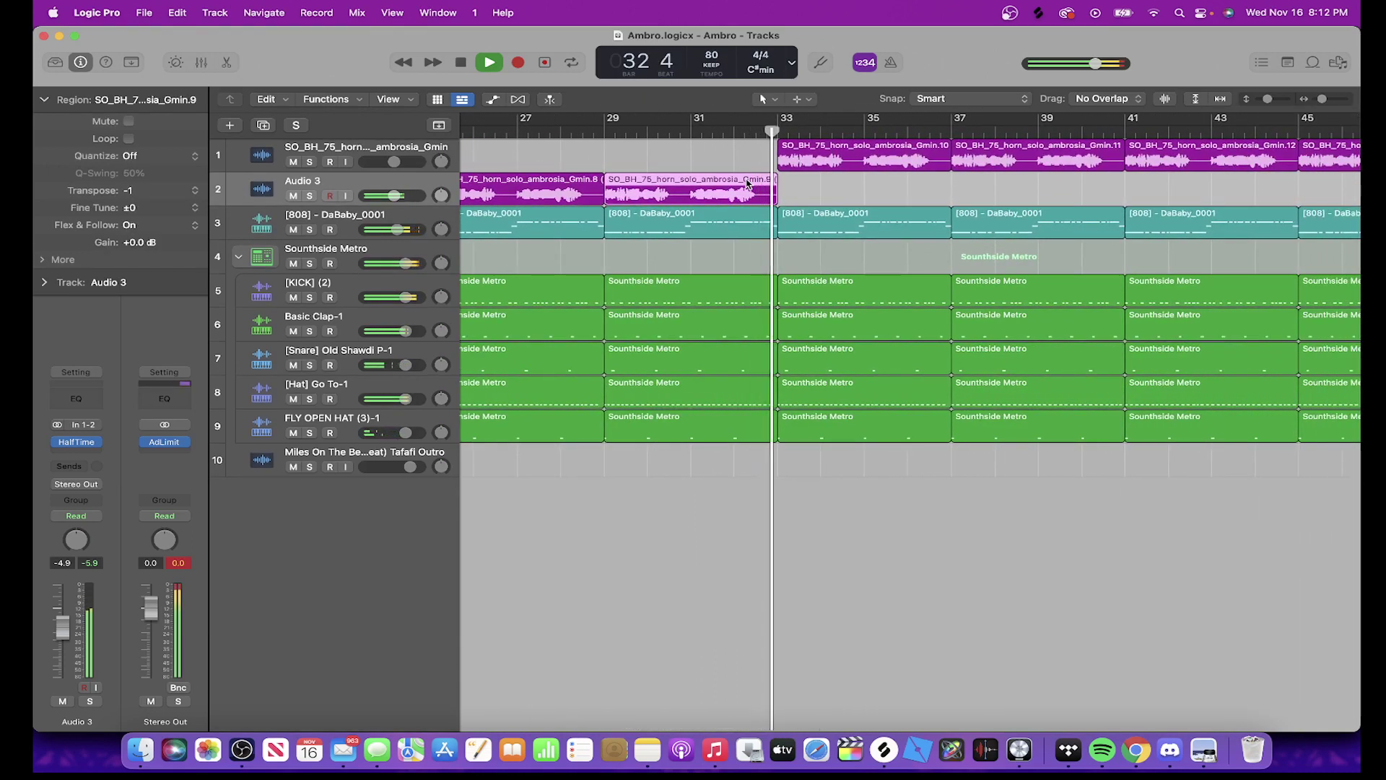
{"action": "key", "text": "super+Left"}
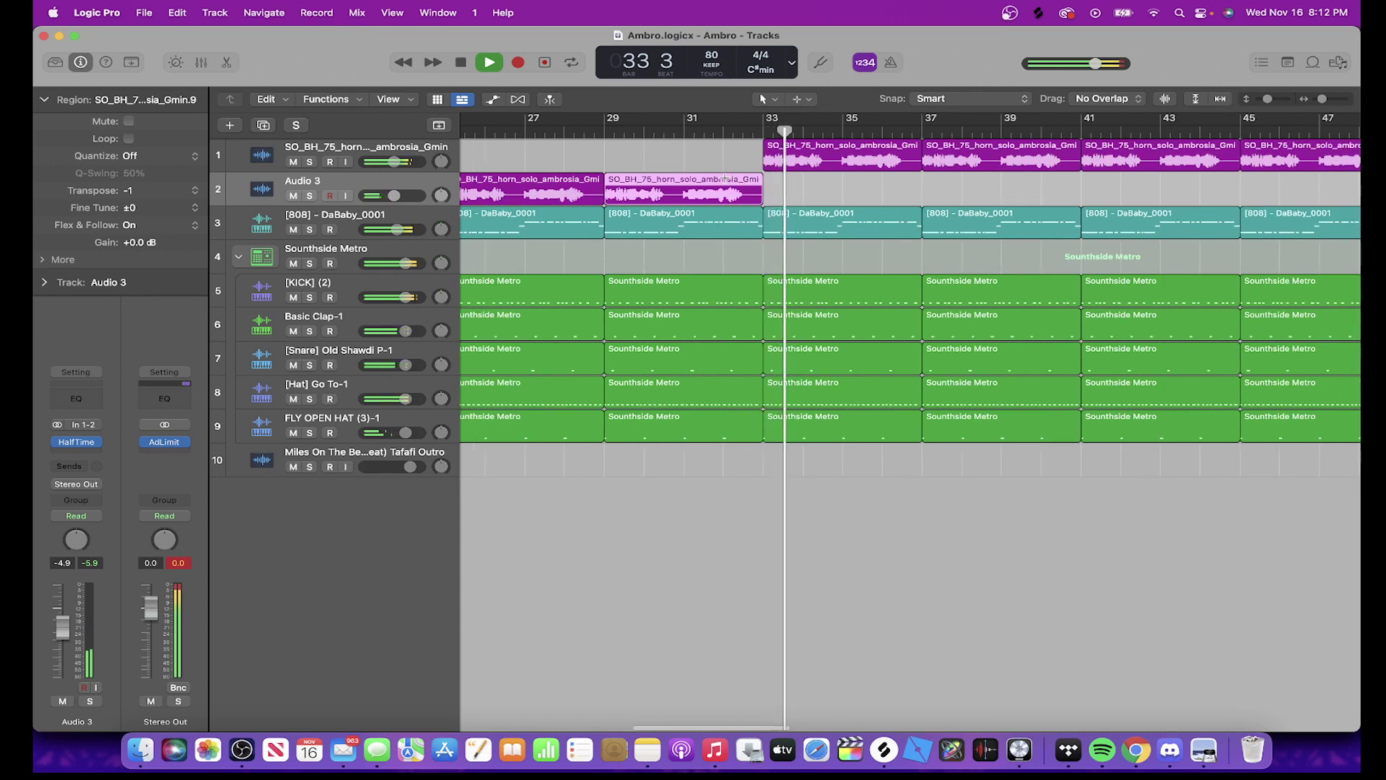
{"action": "left_click", "coordinate": [792, 62]}
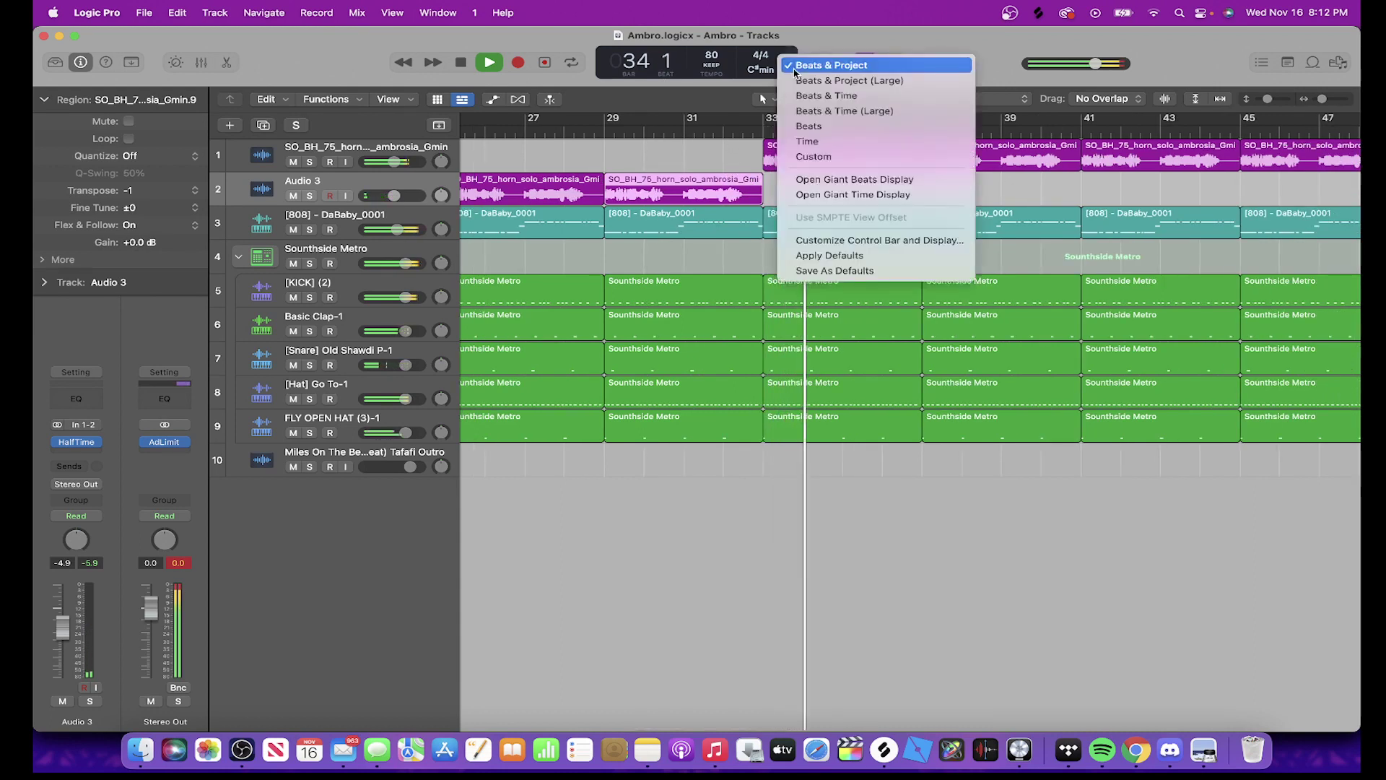
{"action": "left_click", "coordinate": [807, 143]}
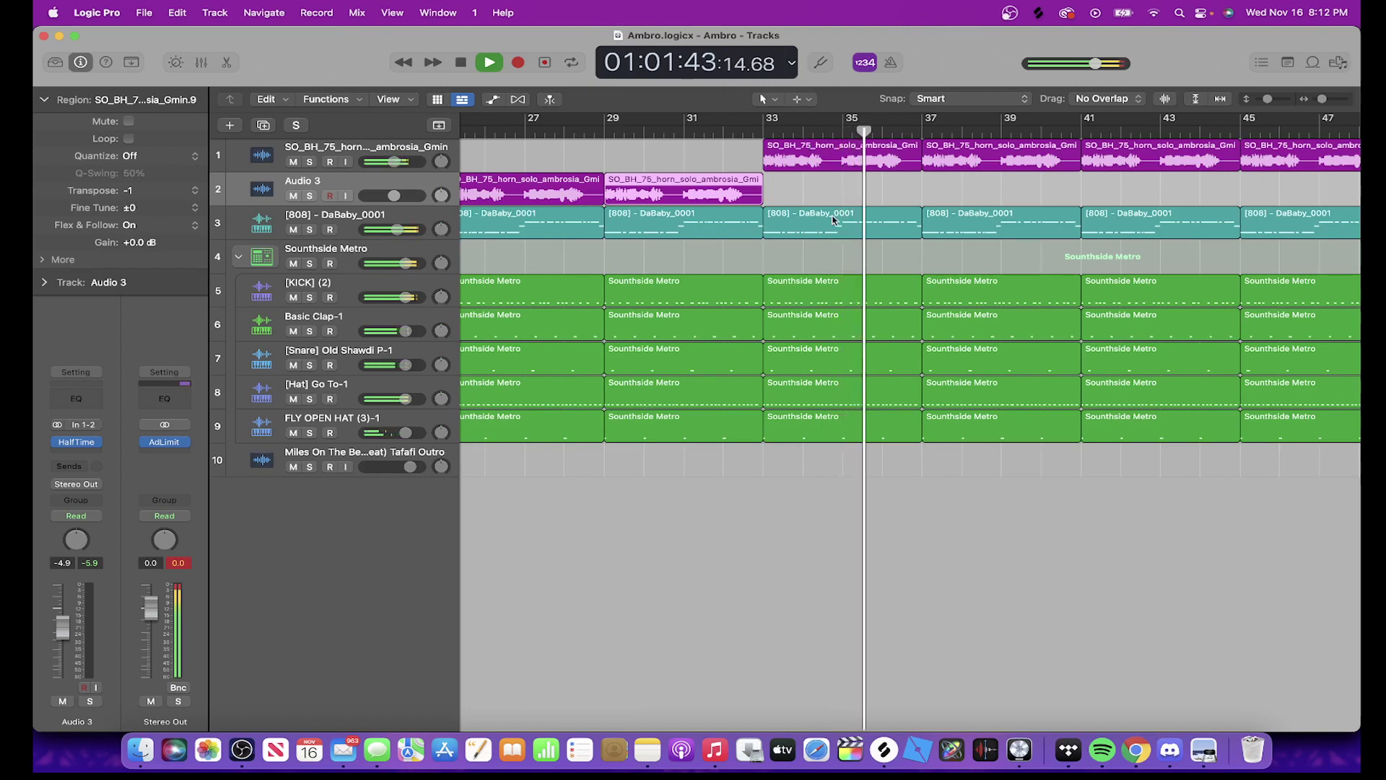
Delete the two kick regions from bar 41 to bar 49
{"action": "key", "text": "super+Left"}
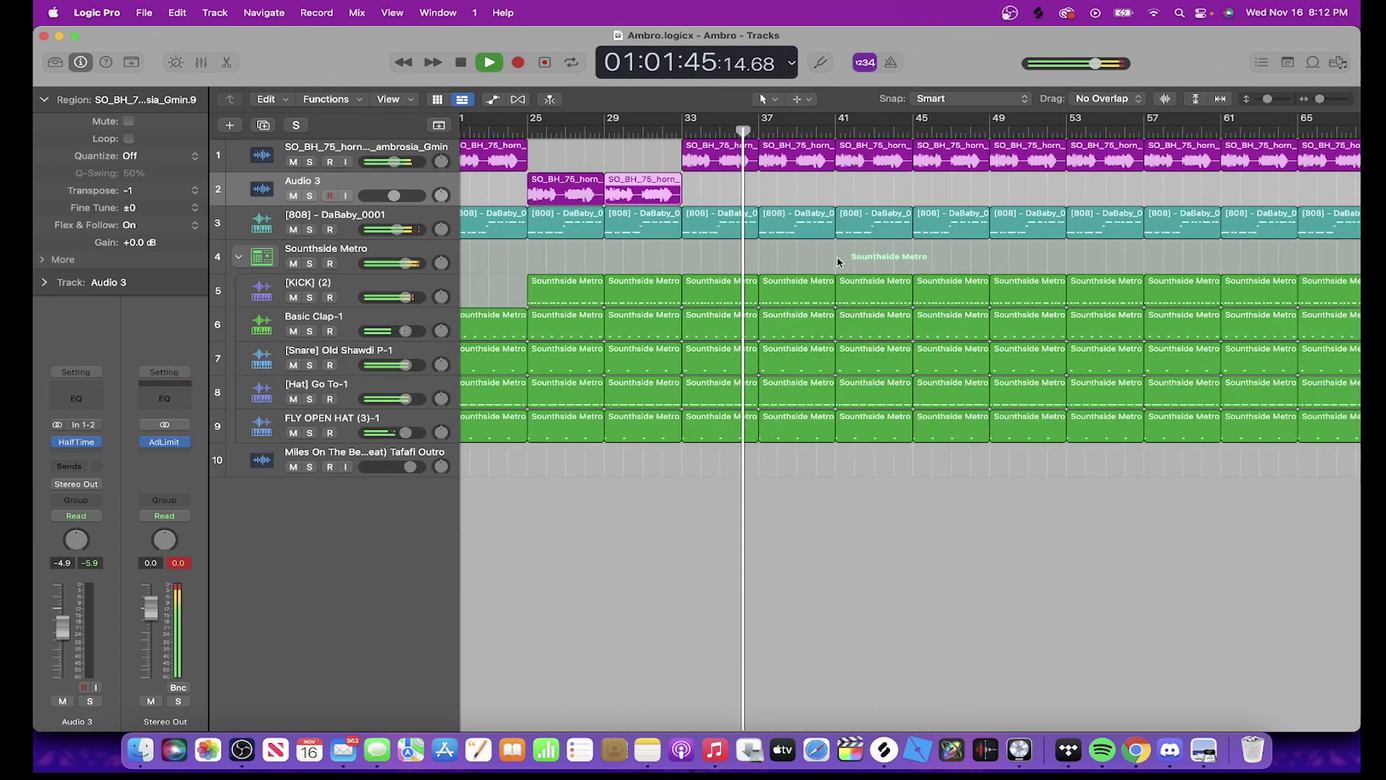
{"action": "left_click_drag", "start_coordinate": [842, 260], "coordinate": [927, 291]}
{"action": "key", "text": "Delete"}
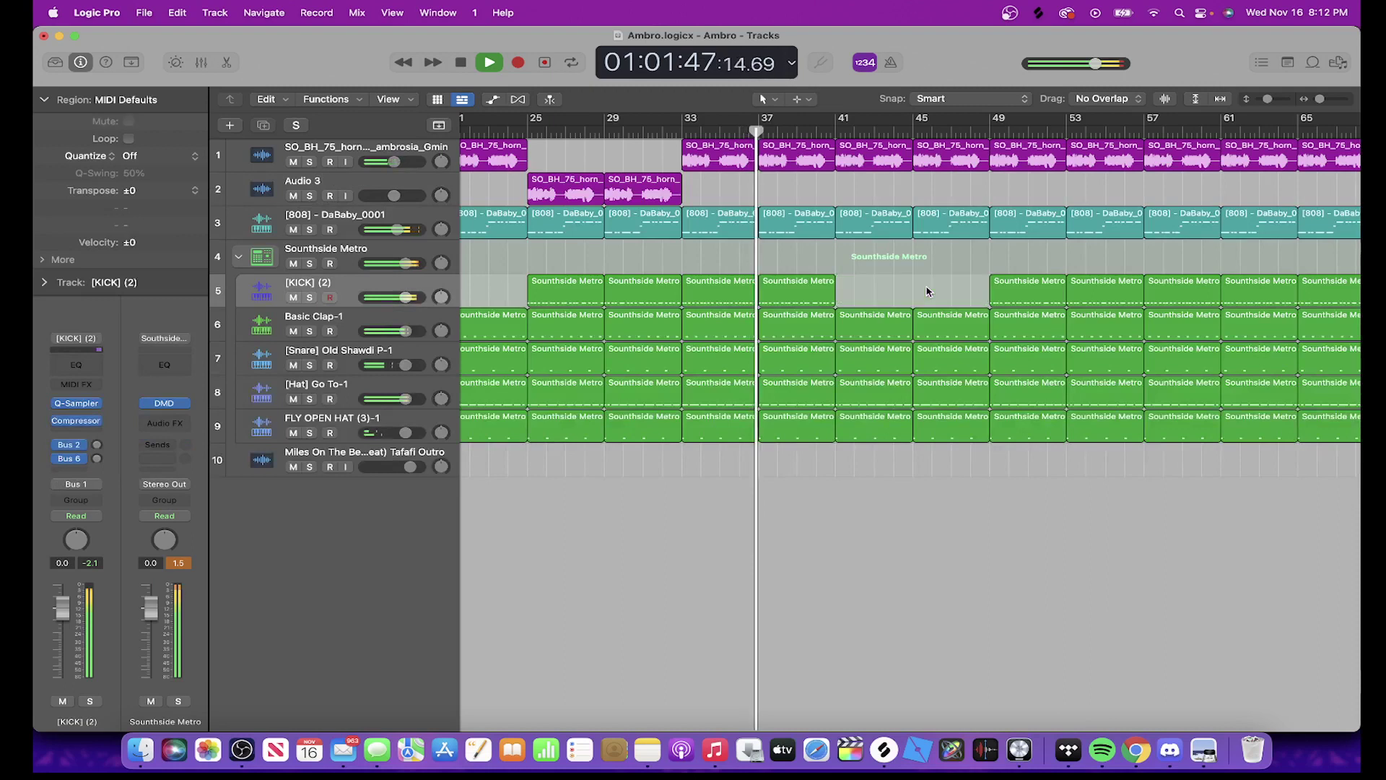
Delete the four horn regions from bar 49 to bar 65
{"action": "scroll", "coordinate": [917, 282], "scroll_direction": "right", "scroll_amount": 5}
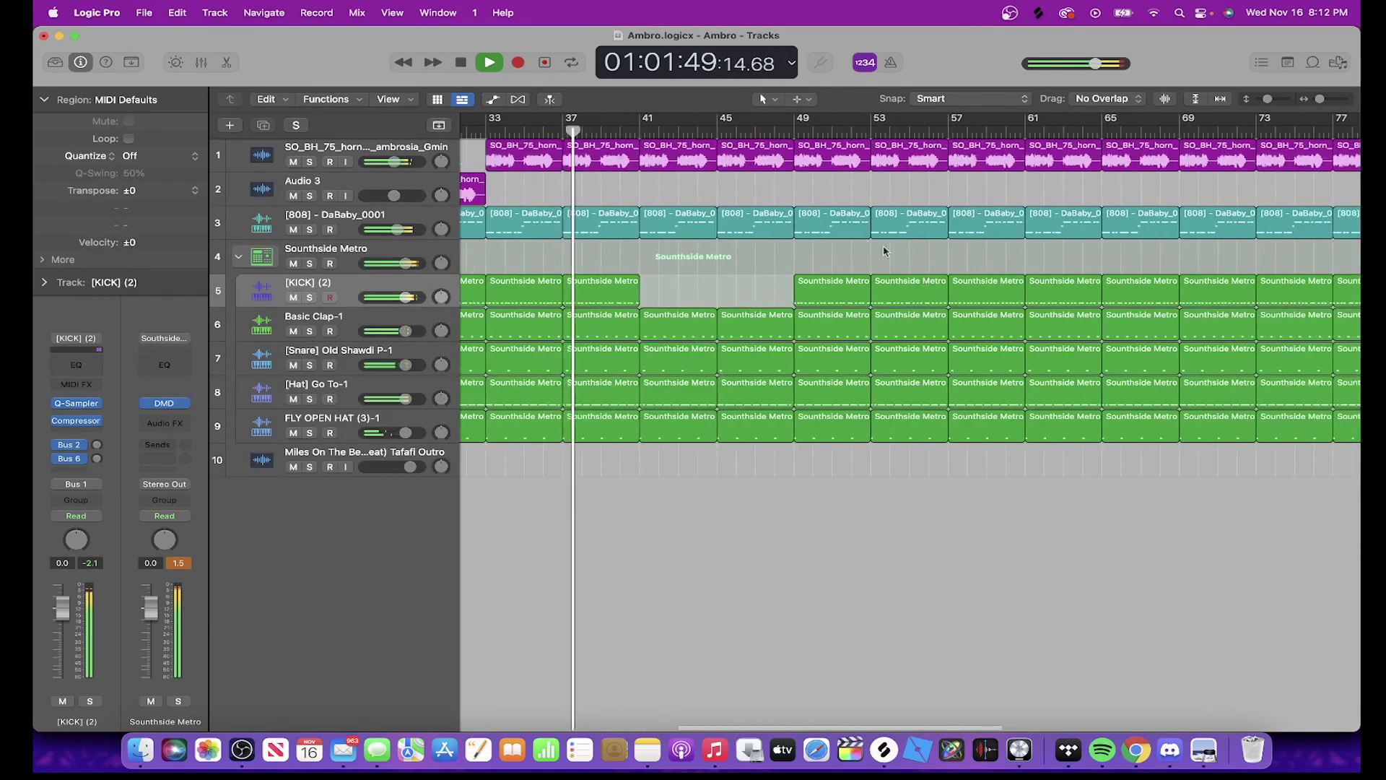
{"action": "left_click_drag", "start_coordinate": [831, 188], "coordinate": [1047, 158]}
{"action": "key", "text": "Delete"}
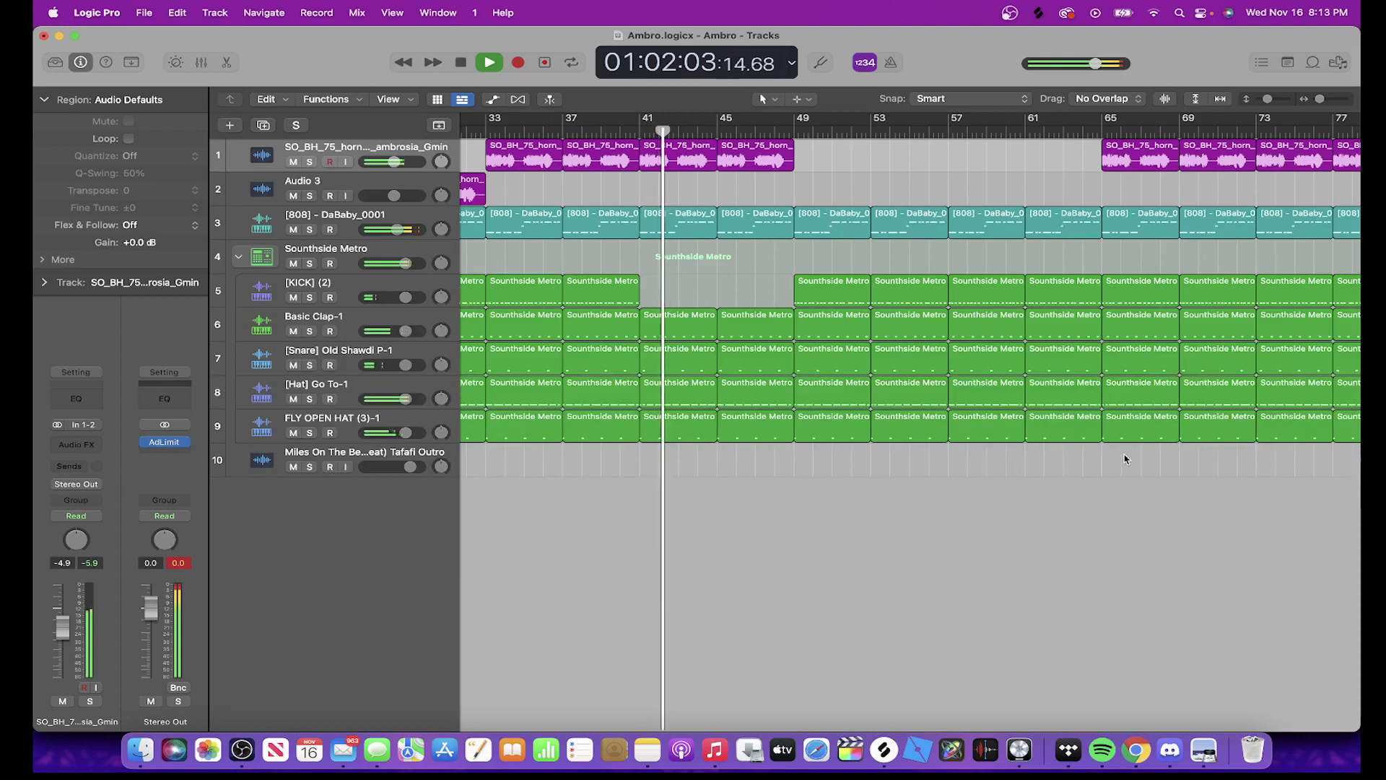
Delete every region from bar 65 onward on all tracks and move the end of the project to bar 65
{"action": "left_click_drag", "start_coordinate": [1124, 456], "coordinate": [1357, 45]}
{"action": "key", "text": "Delete"}
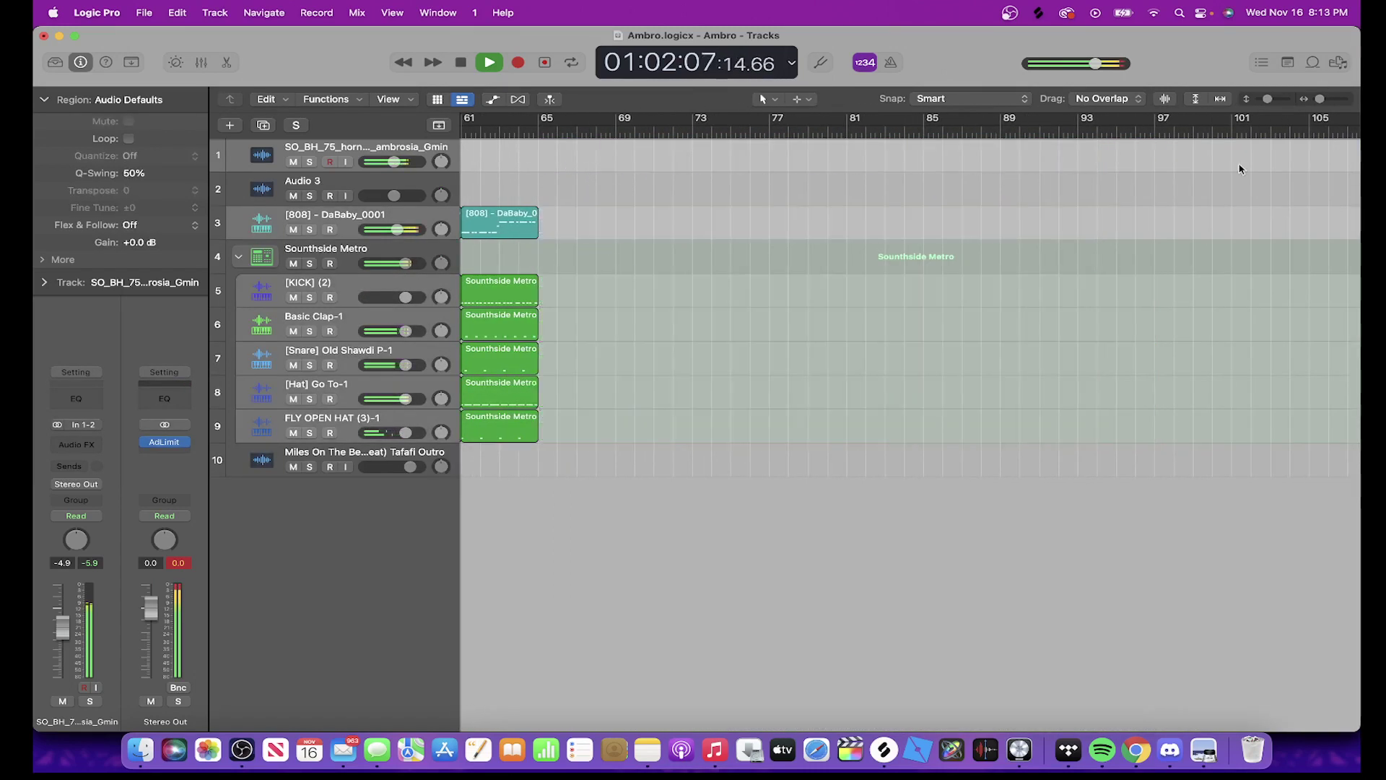
{"action": "key", "text": "z"}
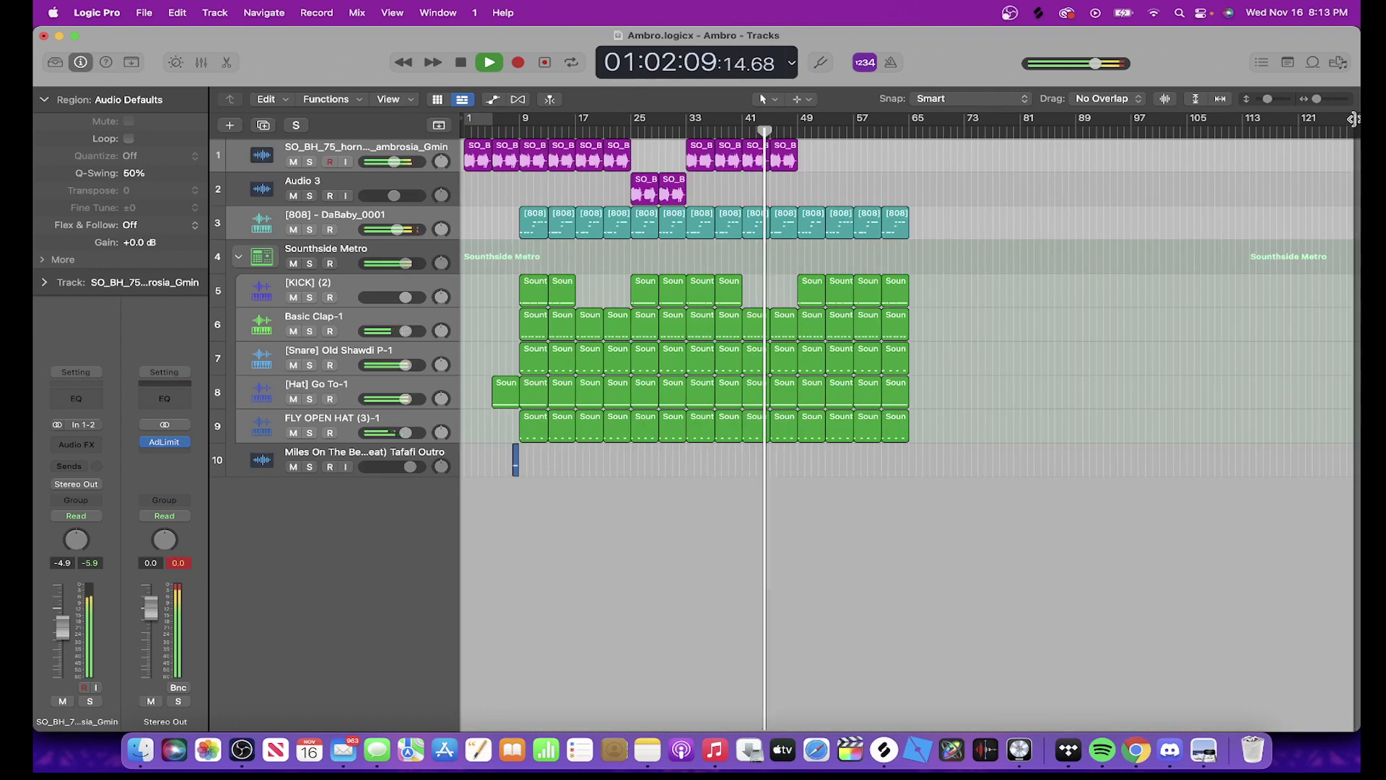
{"action": "mouse_move", "coordinate": [1354, 119]}
{"action": "left_mouse_down"}
{"action": "mouse_move", "coordinate": [1025, 222]}
{"action": "mouse_move", "coordinate": [865, 299]}
{"action": "mouse_move", "coordinate": [911, 281]}
{"action": "left_mouse_up"}
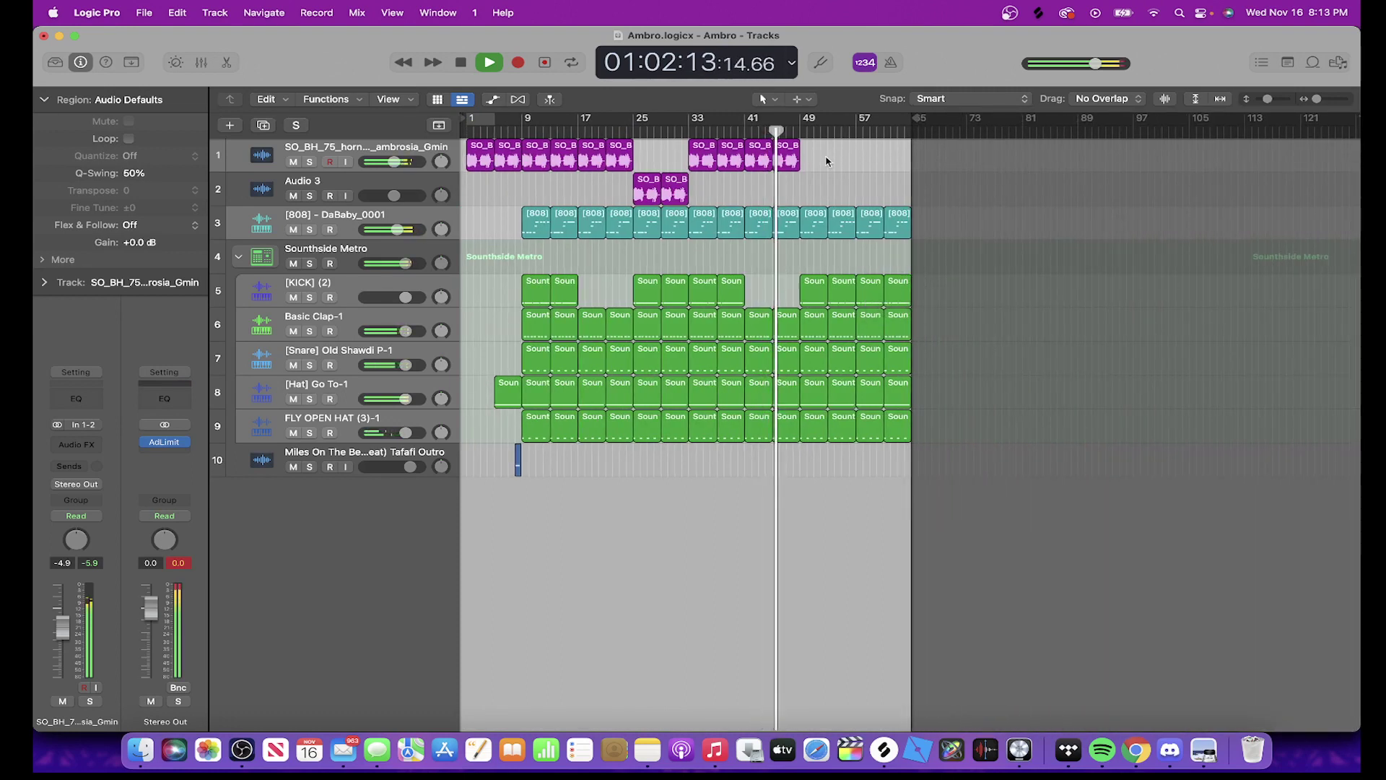
Select the horn track's regions, save the project, and clear the selection
{"action": "key", "text": "z"}
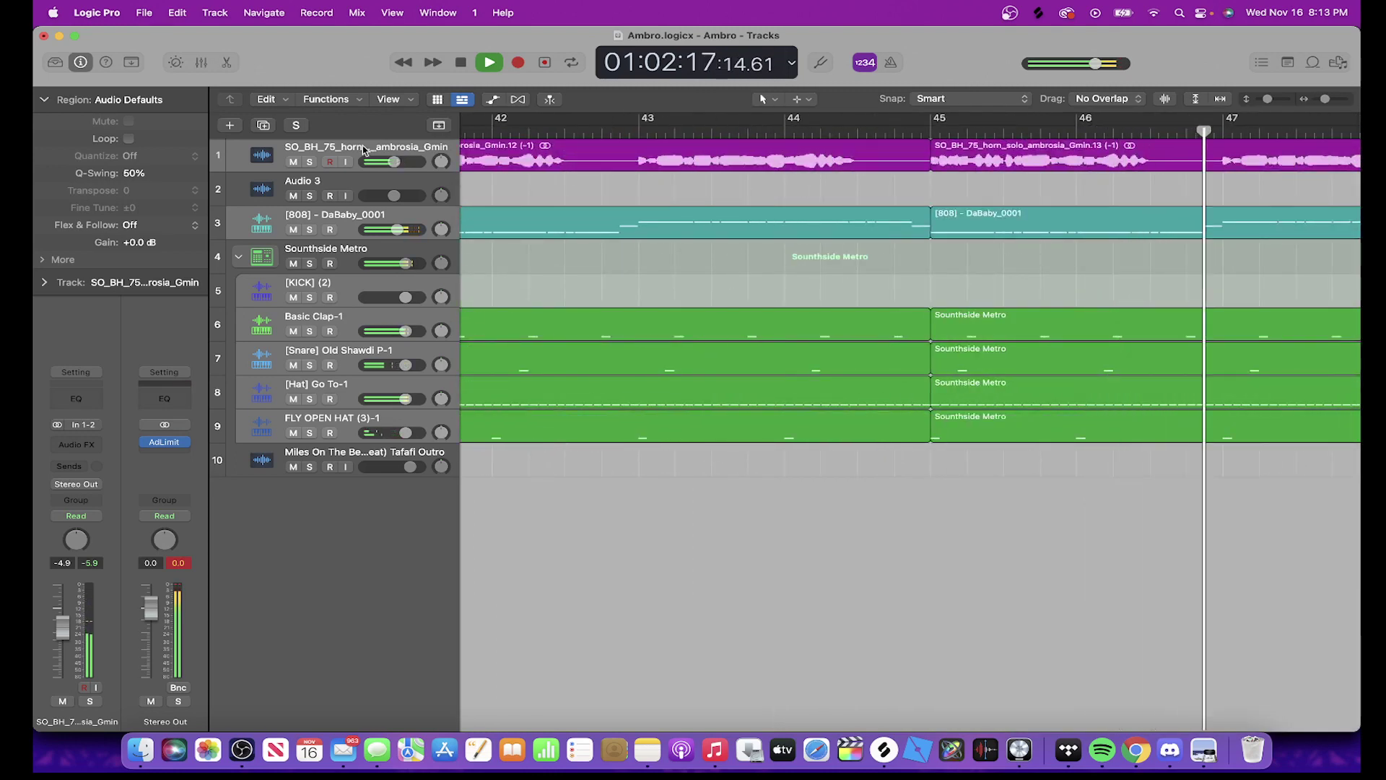
{"action": "key", "text": "super+a"}
{"action": "key", "text": "super+s"}
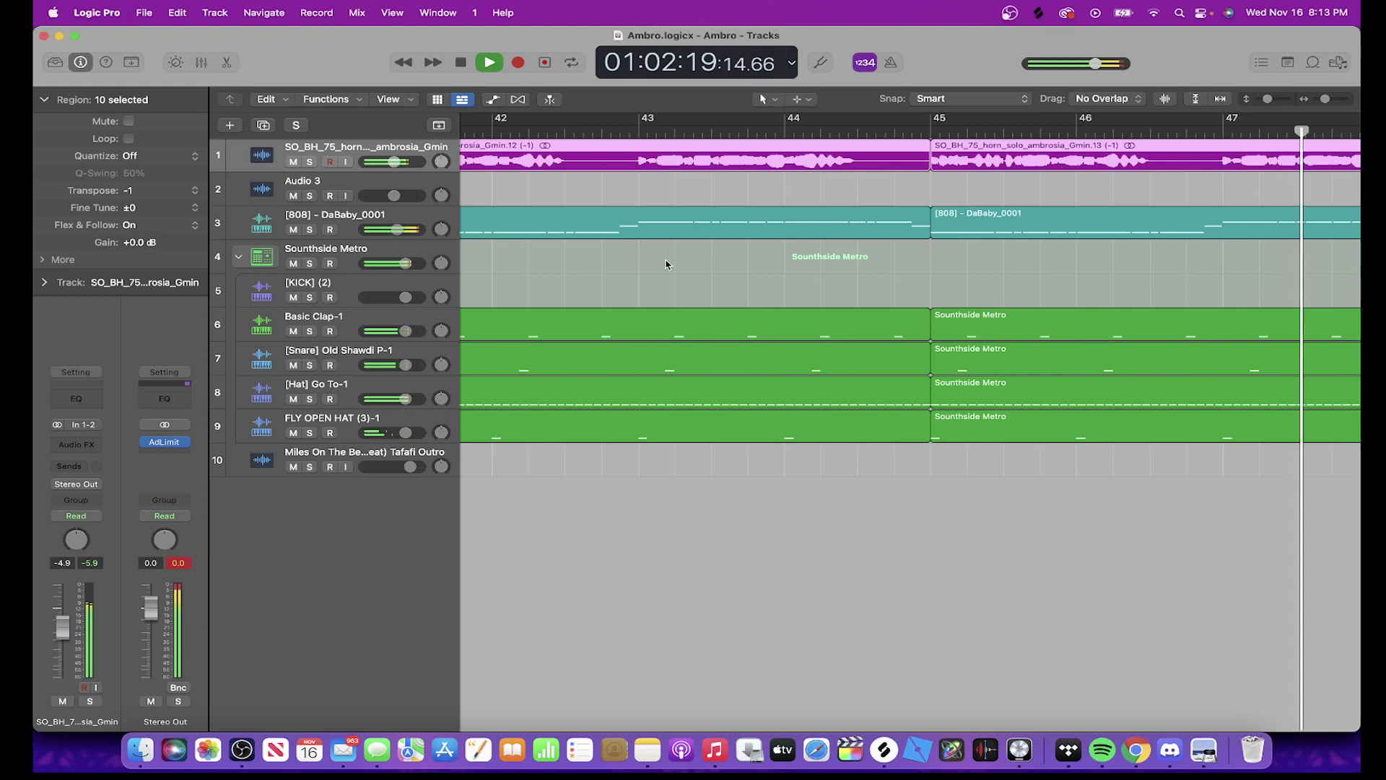
{"action": "left_click", "coordinate": [680, 181]}
Delete the 808 and drum regions from bar 57 to bar 65 and move the end of the project to bar 57
{"action": "key", "text": "super+Left"}
{"action": "key", "text": "super+Left"}
{"action": "key", "text": "super+Left"}
{"action": "key", "text": "super+Left"}
{"action": "key", "text": "super+Left"}
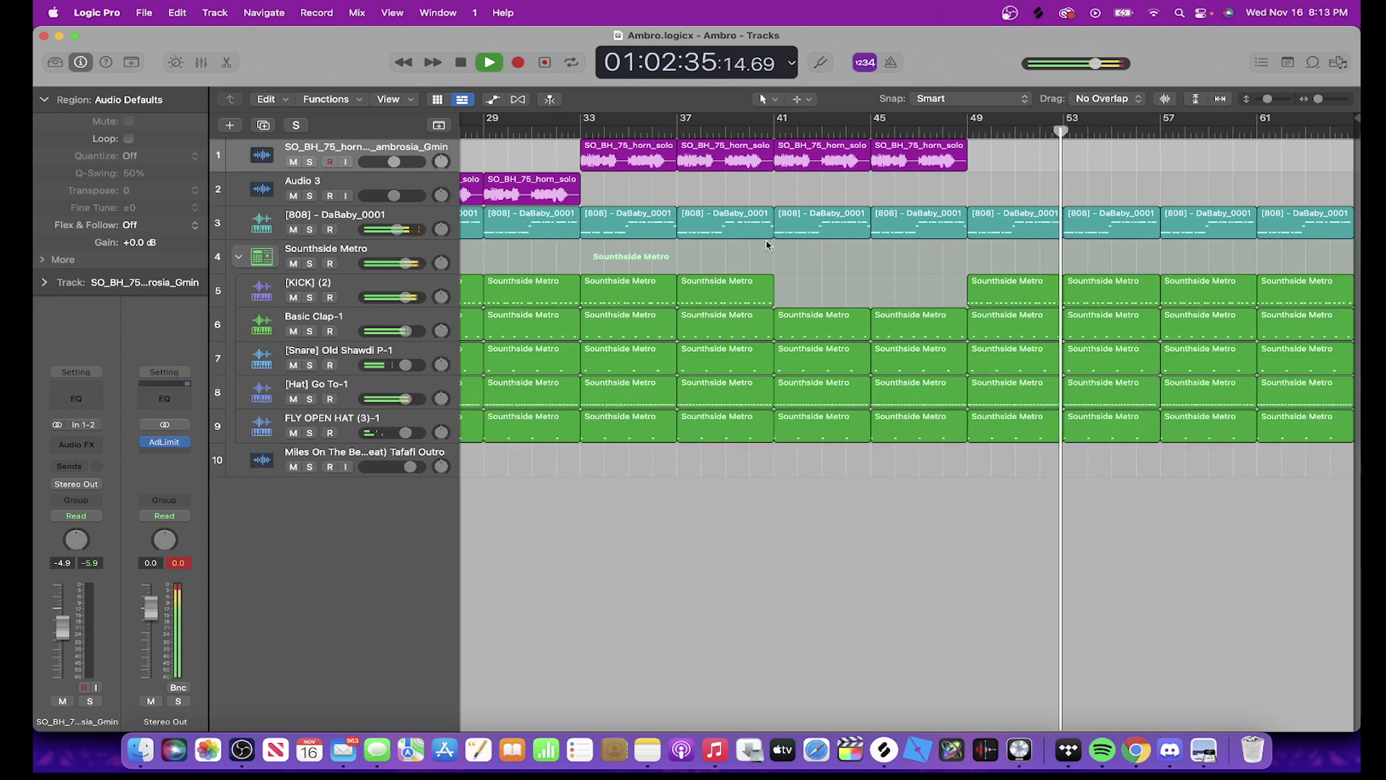
{"action": "scroll", "coordinate": [773, 246], "scroll_direction": "right", "scroll_amount": 1}
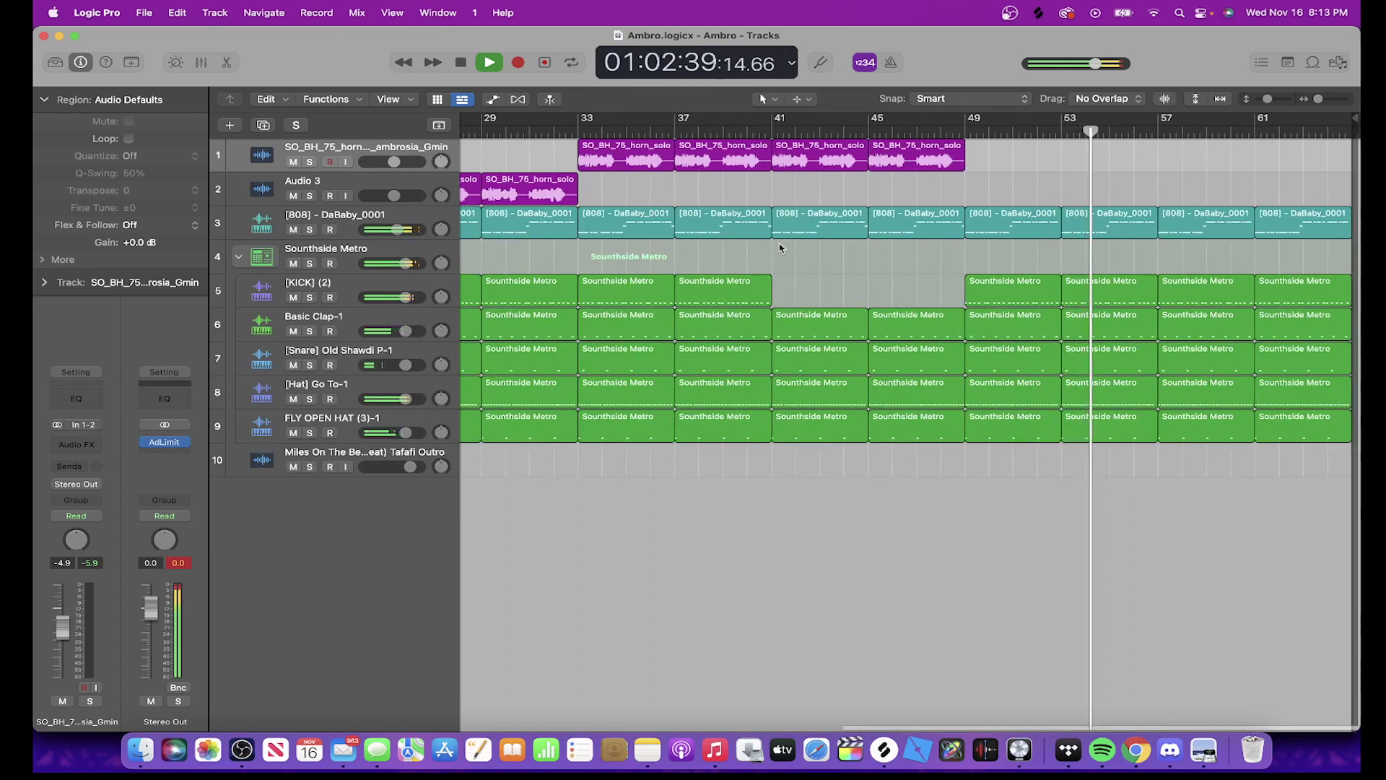
{"action": "scroll", "coordinate": [1047, 325], "scroll_direction": "left", "scroll_amount": 1}
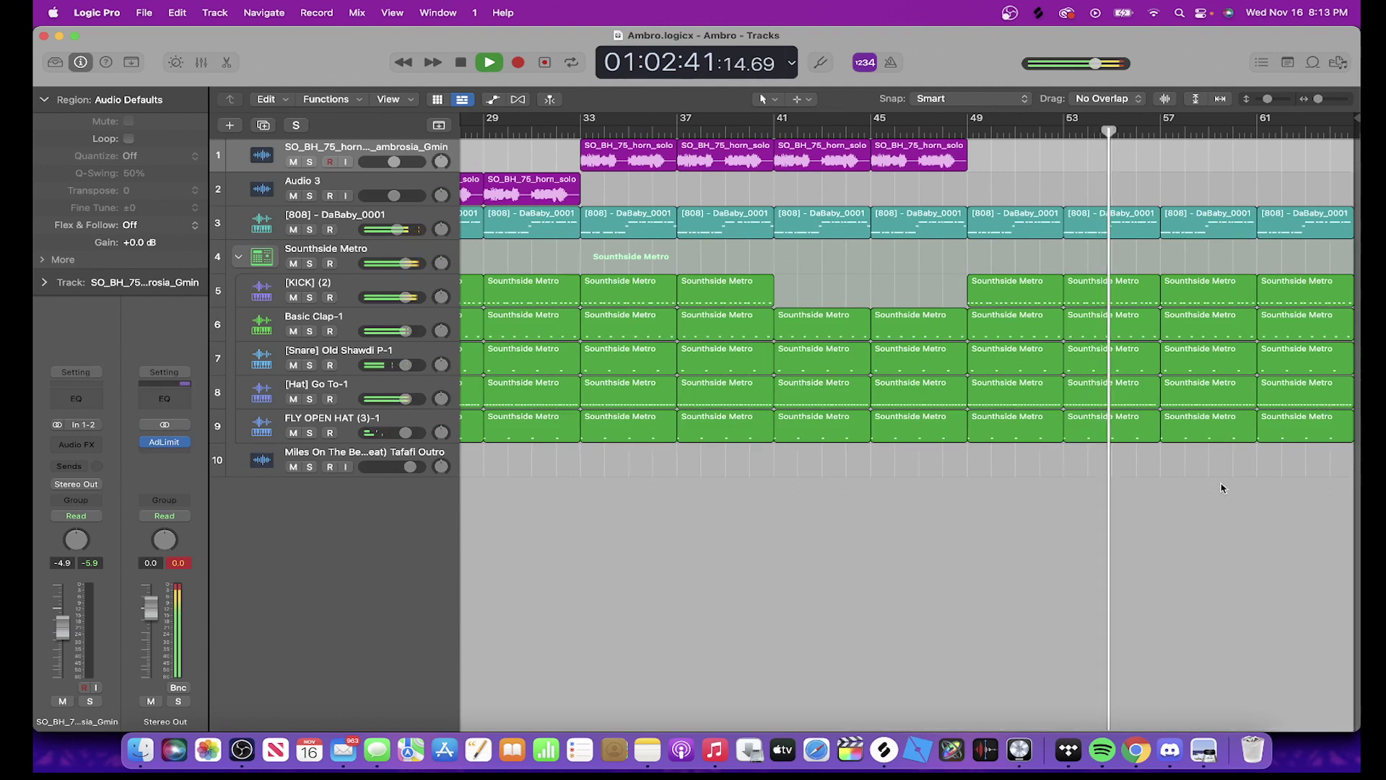
{"action": "left_click_drag", "start_coordinate": [1210, 484], "coordinate": [1358, 213]}
{"action": "key", "text": "Delete"}
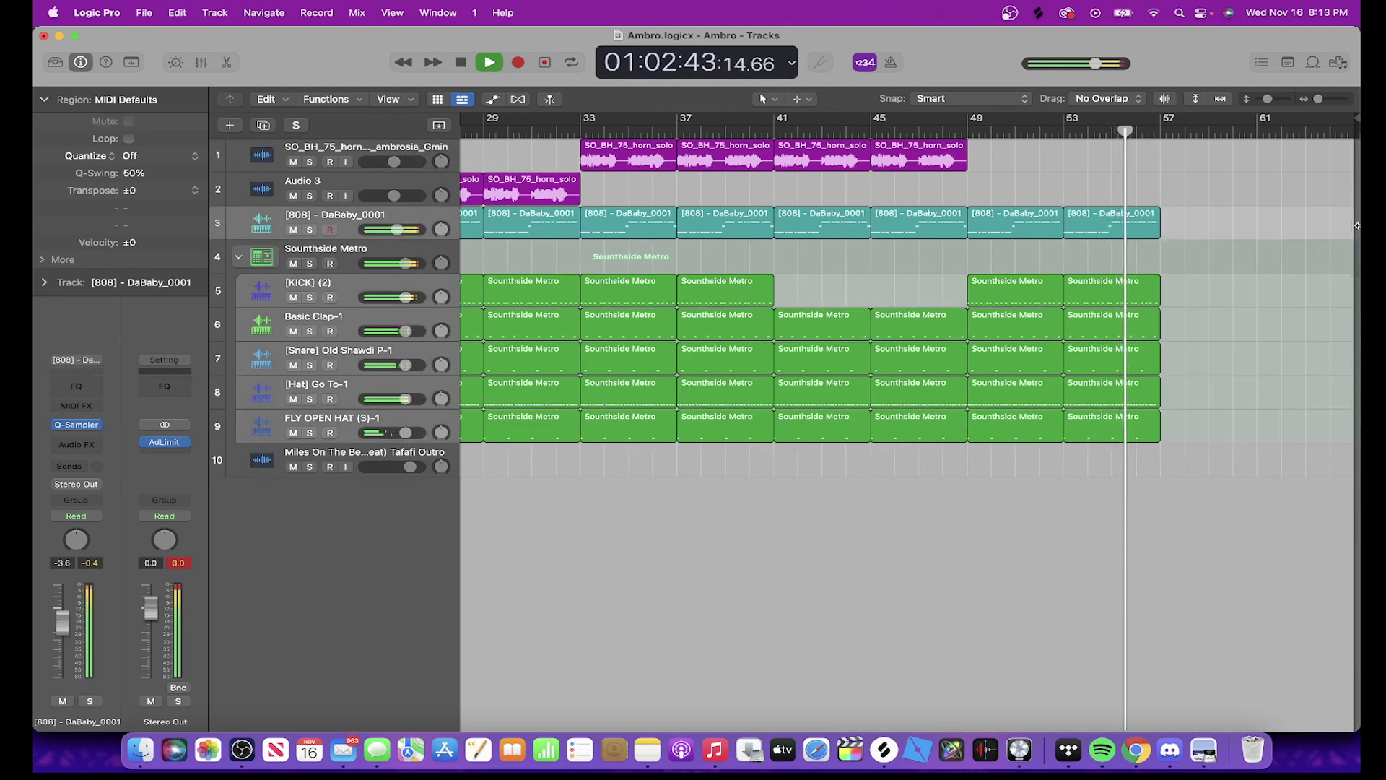
{"action": "left_click_drag", "start_coordinate": [1354, 116], "coordinate": [1133, 291]}
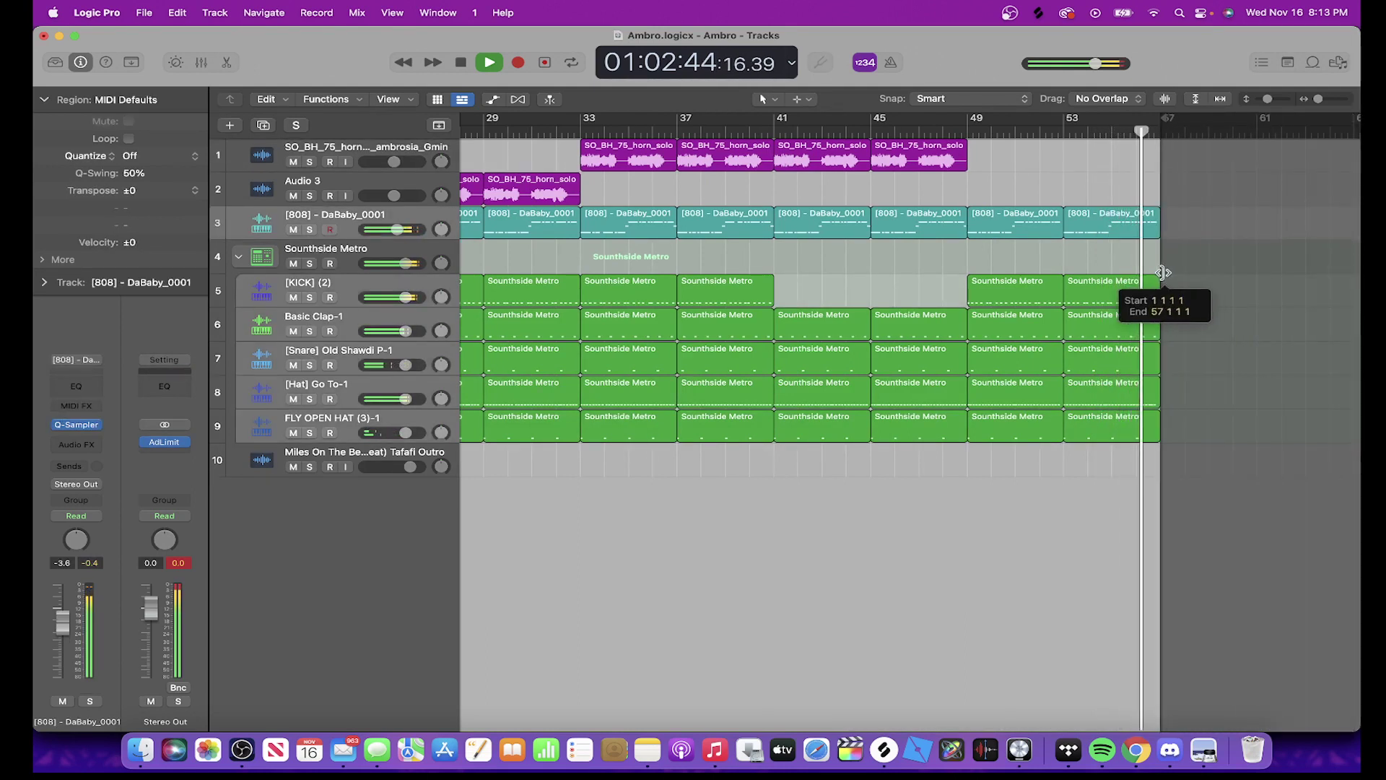
Create a volume fade-out on the main output at the end of the song
{"action": "scroll", "coordinate": [1133, 291], "scroll_direction": "left", "scroll_amount": 5}
{"action": "left_click", "coordinate": [357, 13]}
{"action": "mouse_move", "coordinate": [404, 53]}
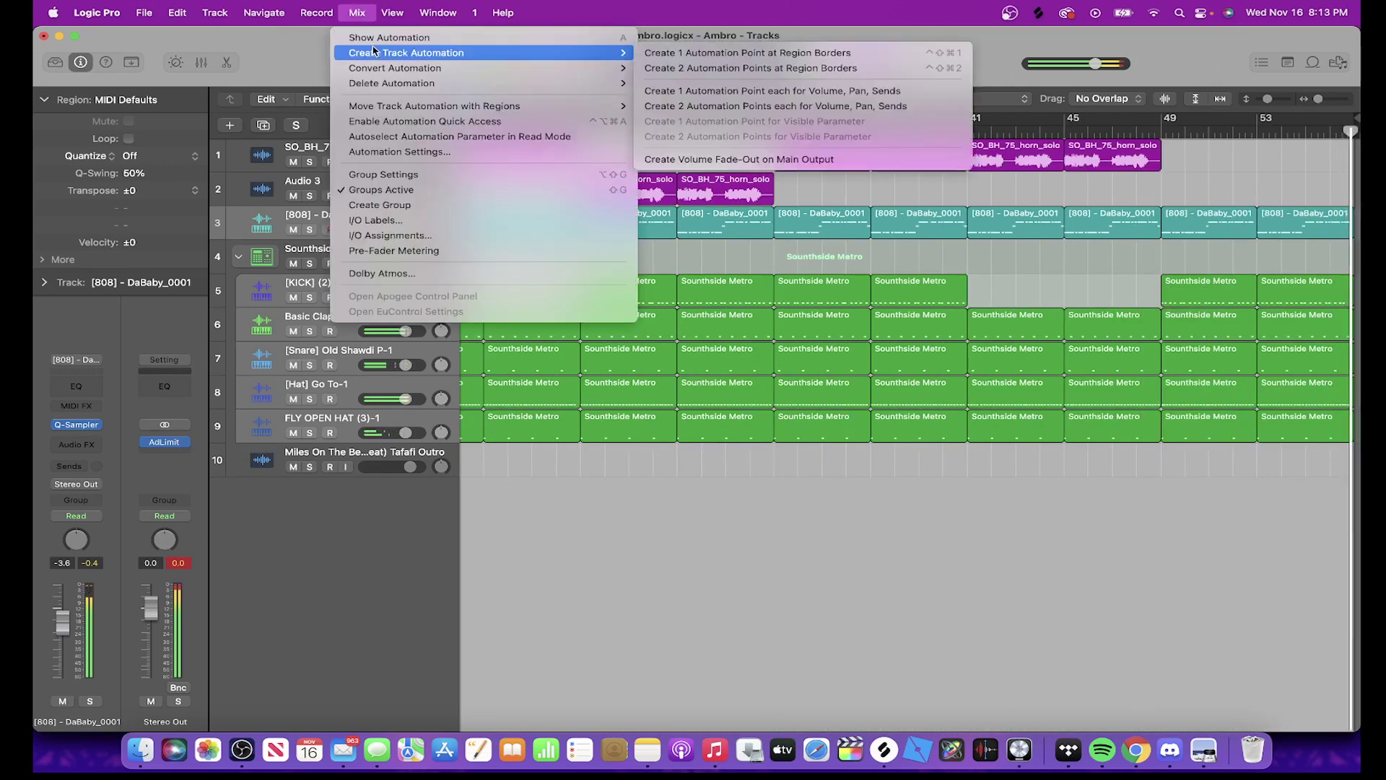
{"action": "left_click", "coordinate": [767, 157]}
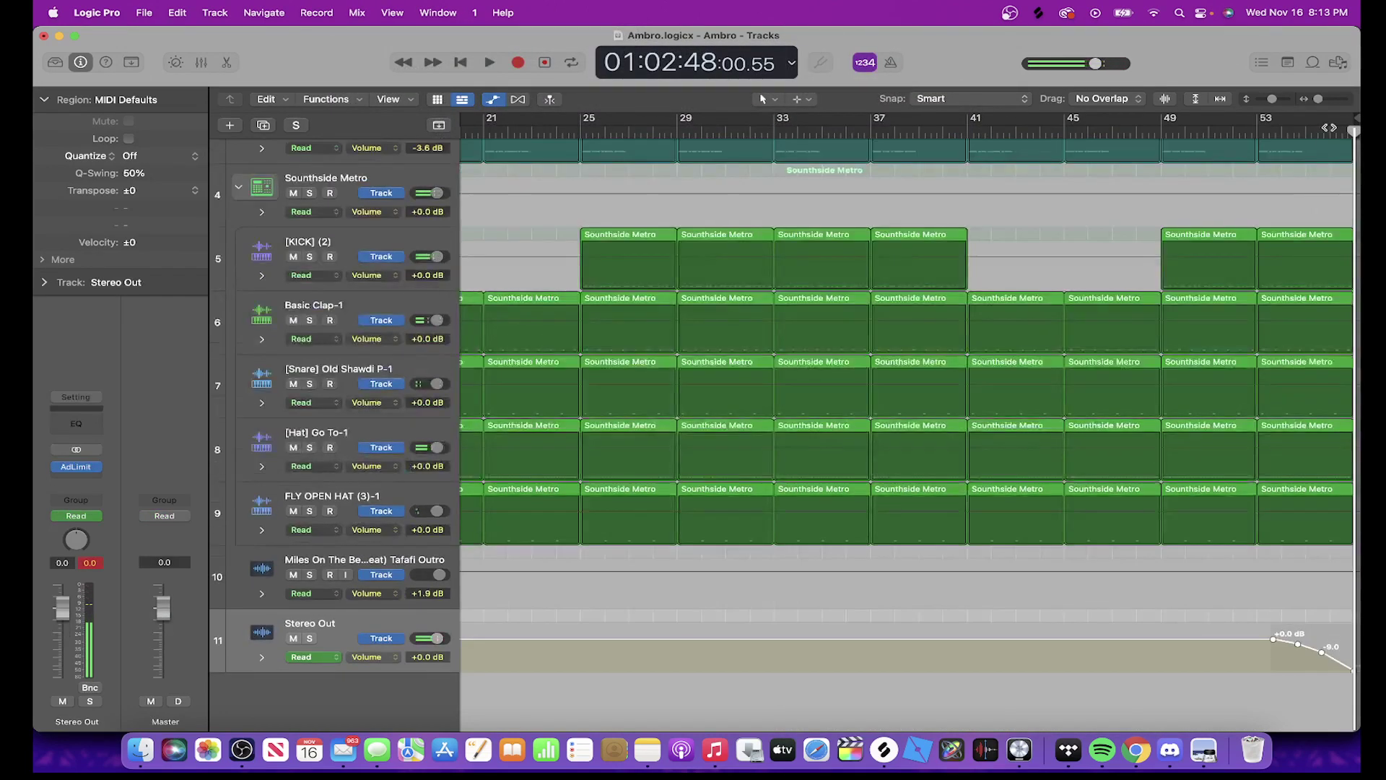
Play the fade-out from about bar 55, hide the automation, and return the stopped playhead to the song's start
{"action": "left_click", "coordinate": [1317, 130]}
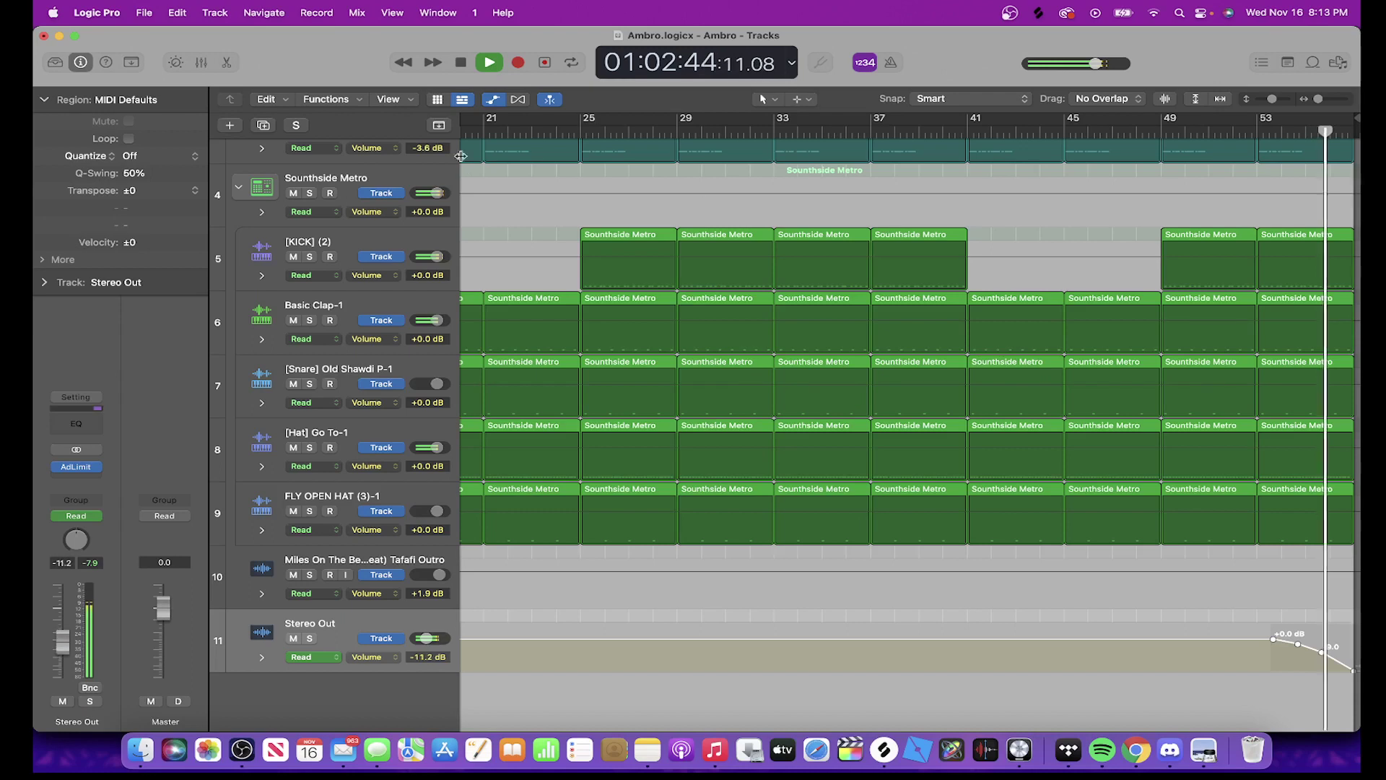
{"action": "left_click", "coordinate": [493, 99]}
{"action": "key", "text": "space"}
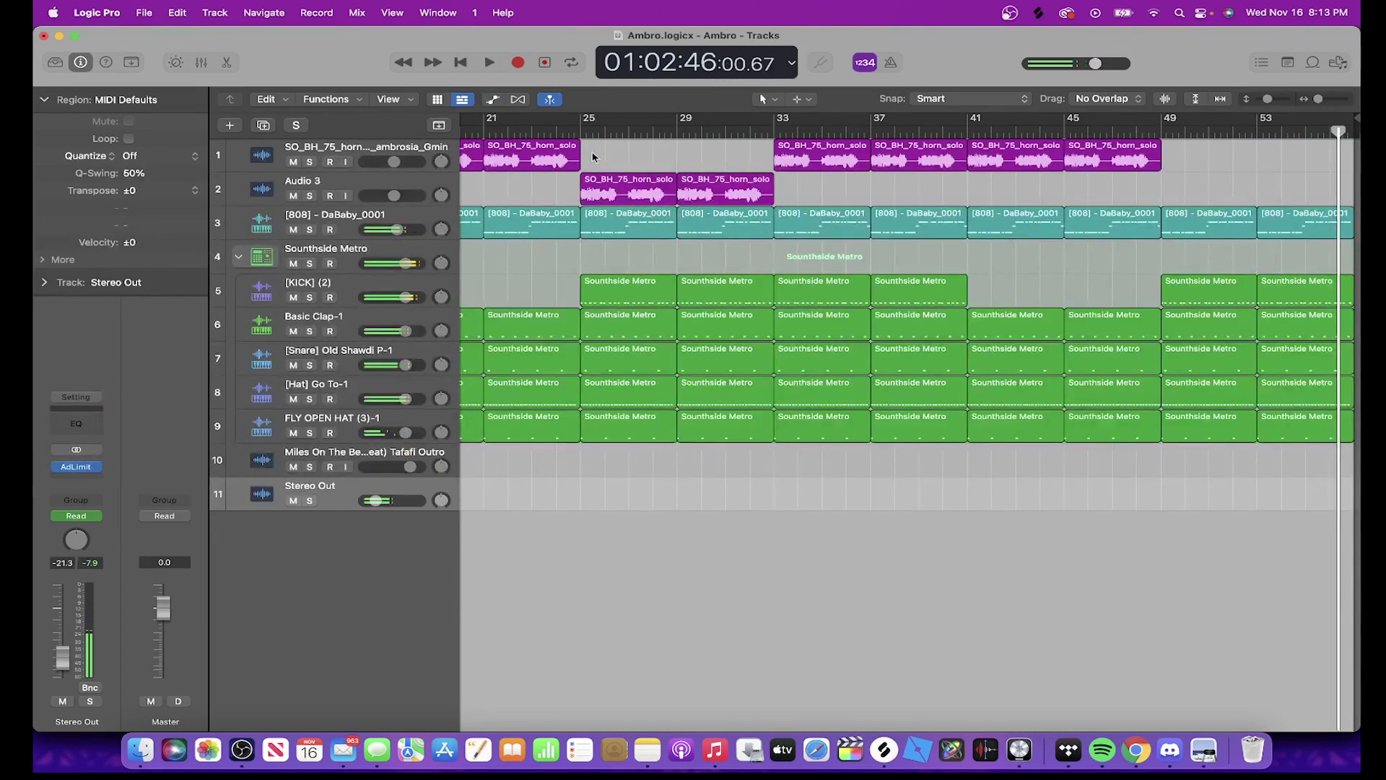
{"action": "scroll", "coordinate": [532, 134], "scroll_direction": "left", "scroll_amount": 15}
{"action": "key", "text": "Return"}
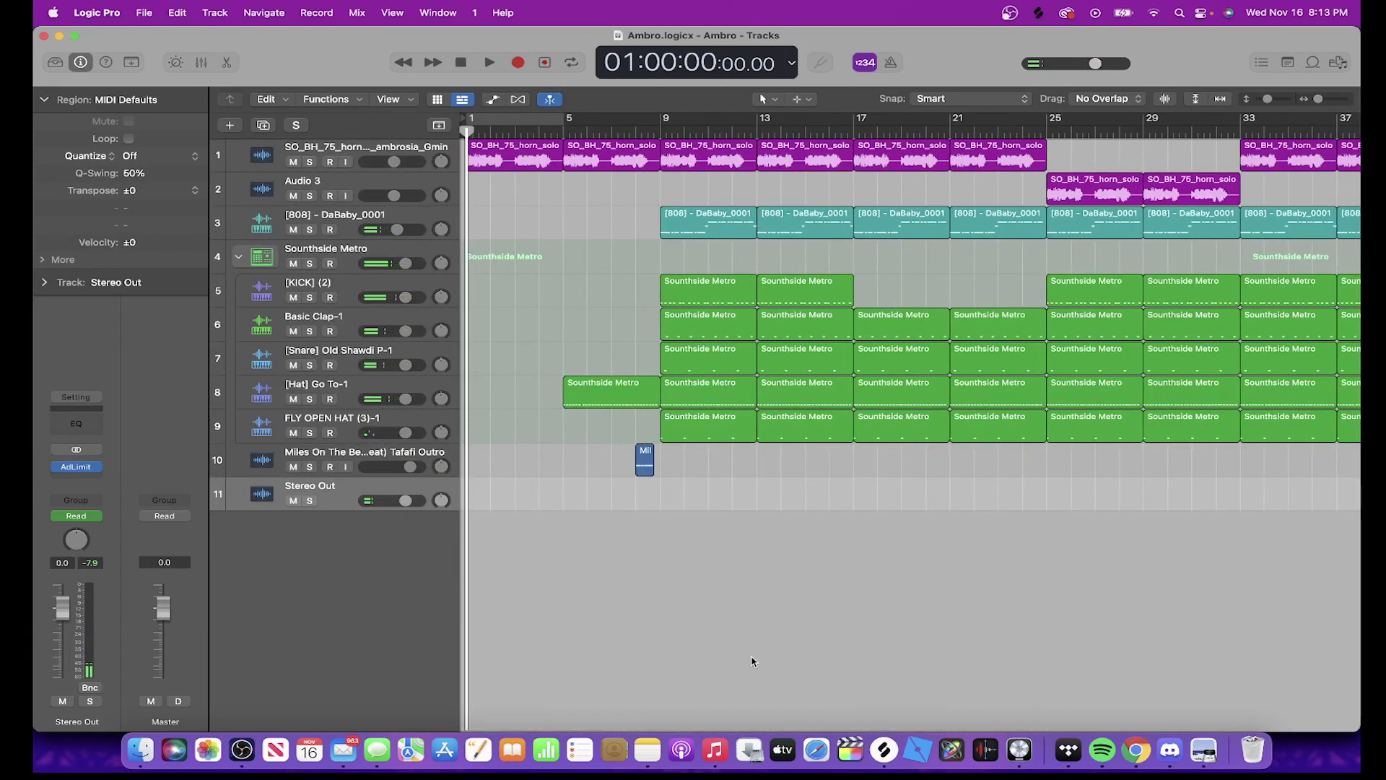